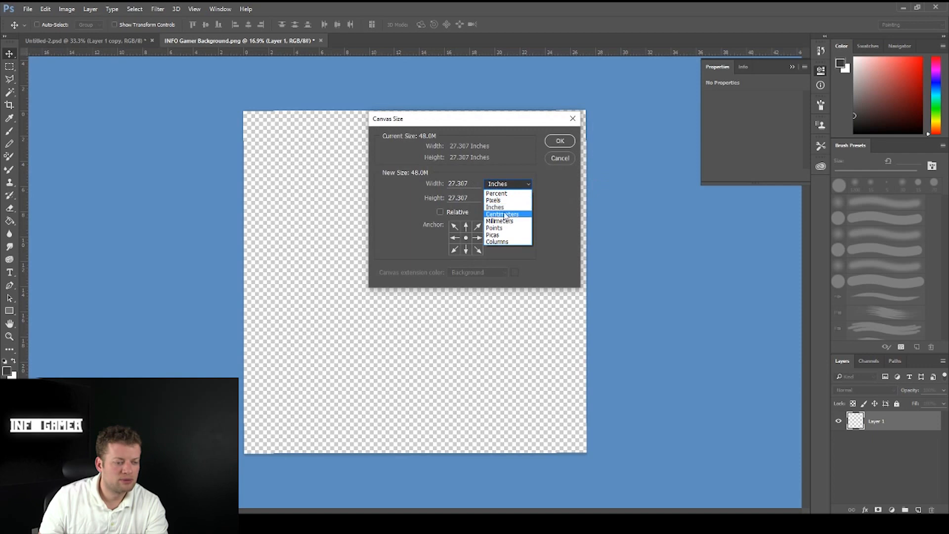
# Accept the canvas size with its units switched to pixels, and create a guide layout of 8 columns and 14 rows
pyautogui.click(493, 200)
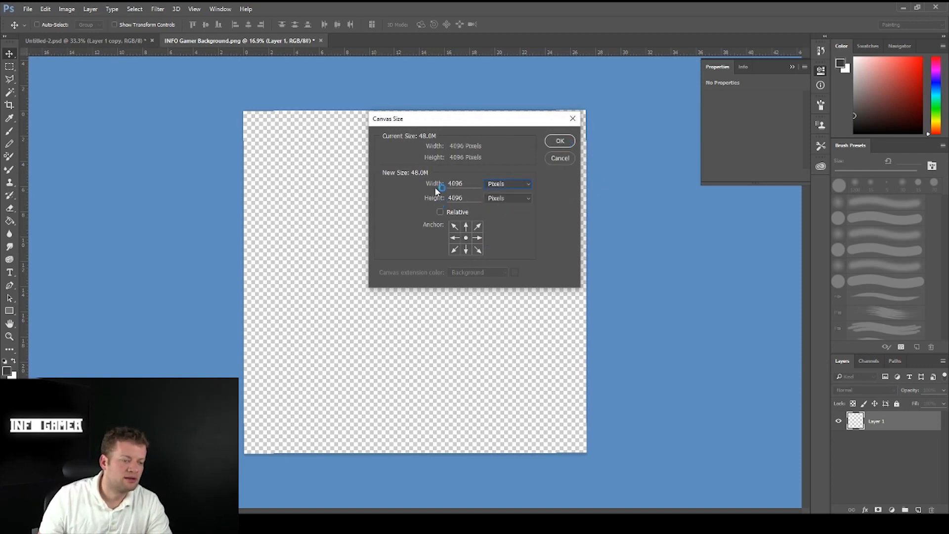
pyautogui.click(563, 143)
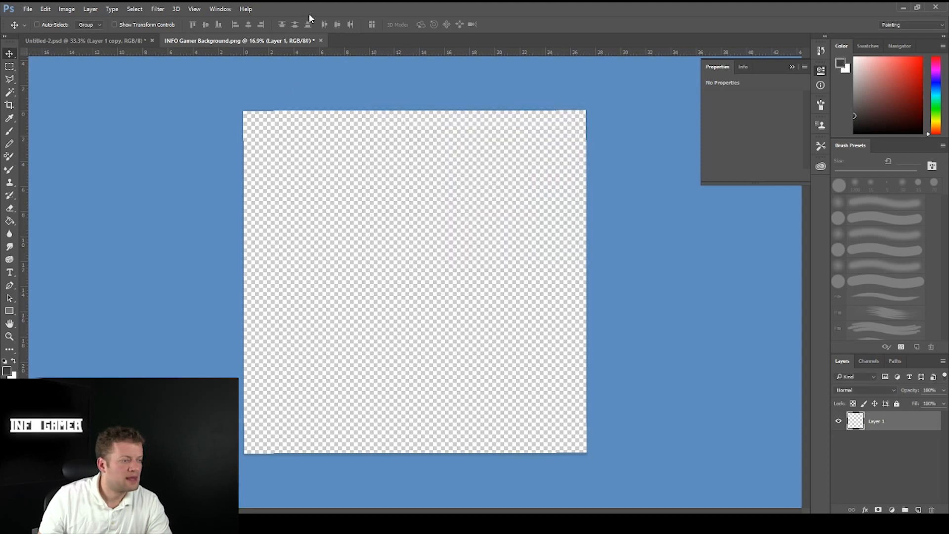
pyautogui.click(193, 9)
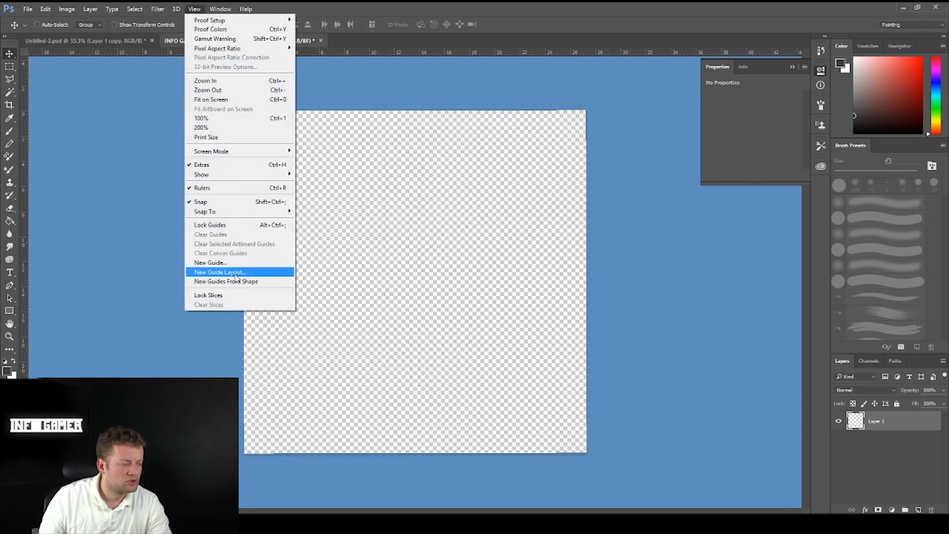
pyautogui.click(221, 272)
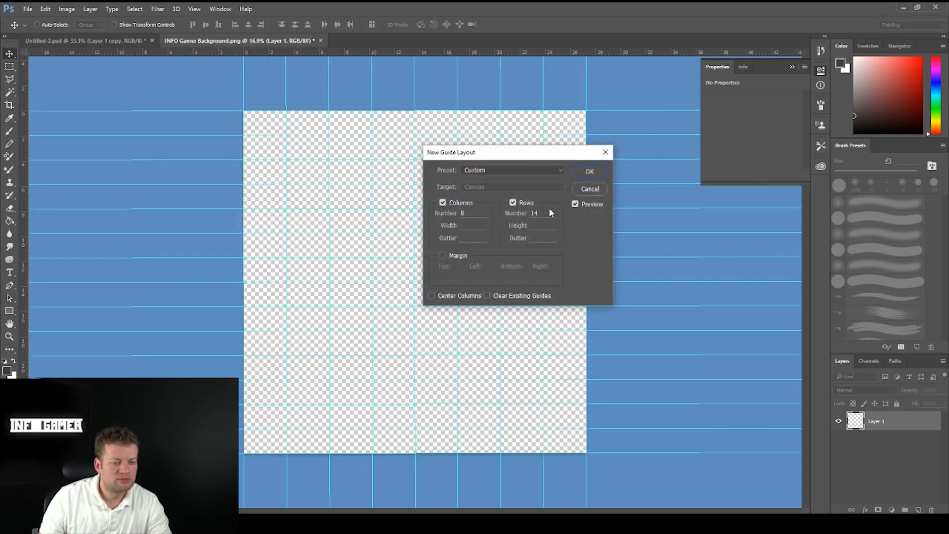
pyautogui.click(597, 174)
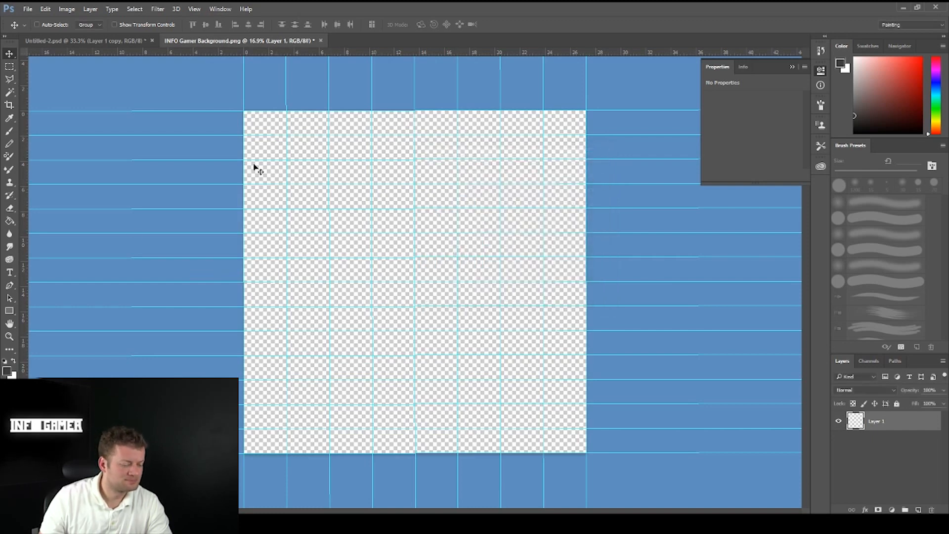
# Copy the two-bars-and-dot symbol from Untitled-2.psd into the upper-left grid area of INFO Gamer Background.png, and deselect its layers
pyautogui.click(86, 39)
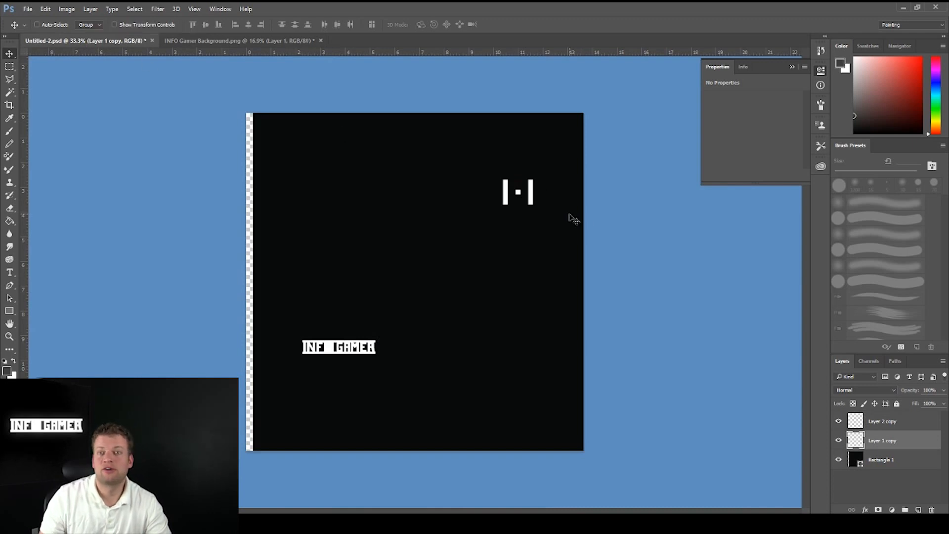
pyautogui.moveTo(524, 208); pyautogui.dragTo(275, 139)
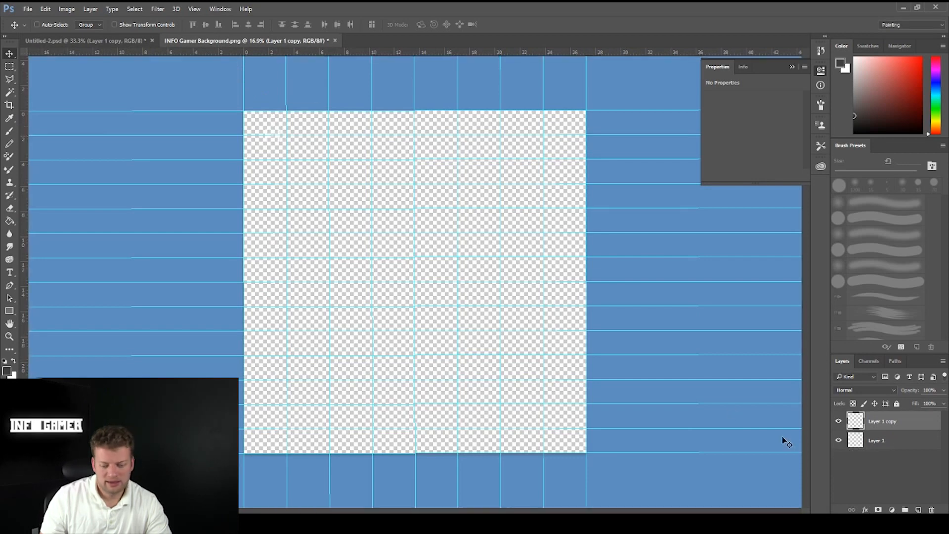
pyautogui.click(878, 459)
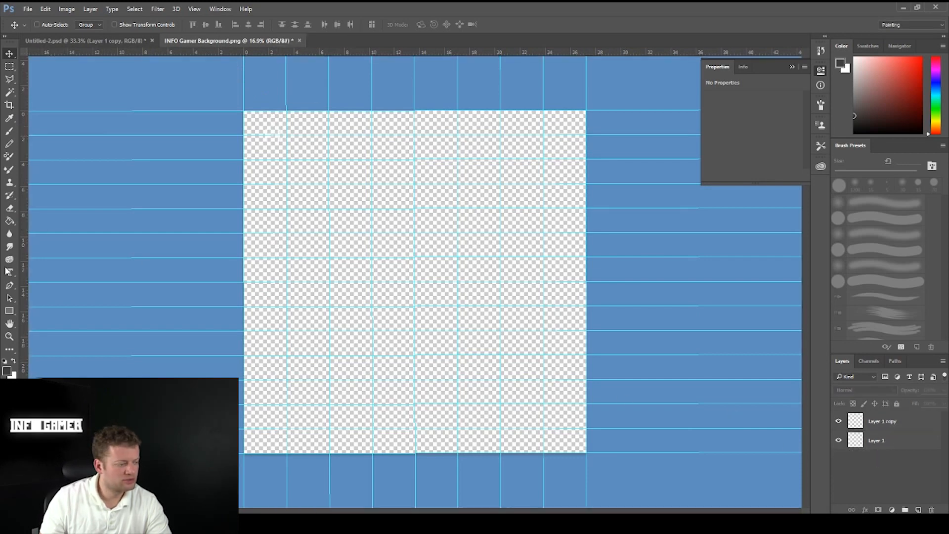
# Draw a dark grey rectangle covering the whole canvas, about 4816 by 4514 px, and place its layer beneath the symbol layer
pyautogui.click(10, 312)
pyautogui.moveTo(214, 100)
pyautogui.mouseDown()
pyautogui.moveTo(270, 122)
pyautogui.moveTo(635, 431)
pyautogui.moveTo(615, 461)
pyautogui.mouseUp()
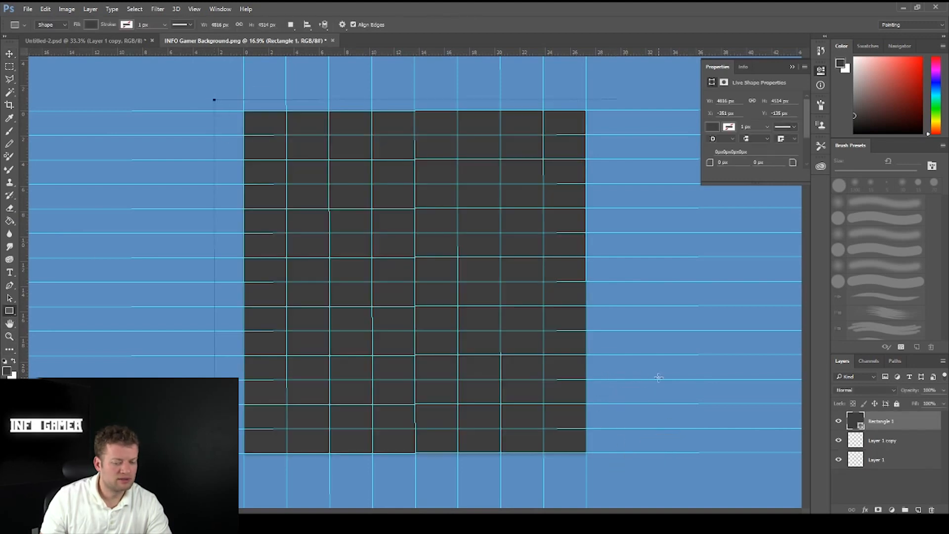
pyautogui.moveTo(882, 419); pyautogui.dragTo(878, 459)
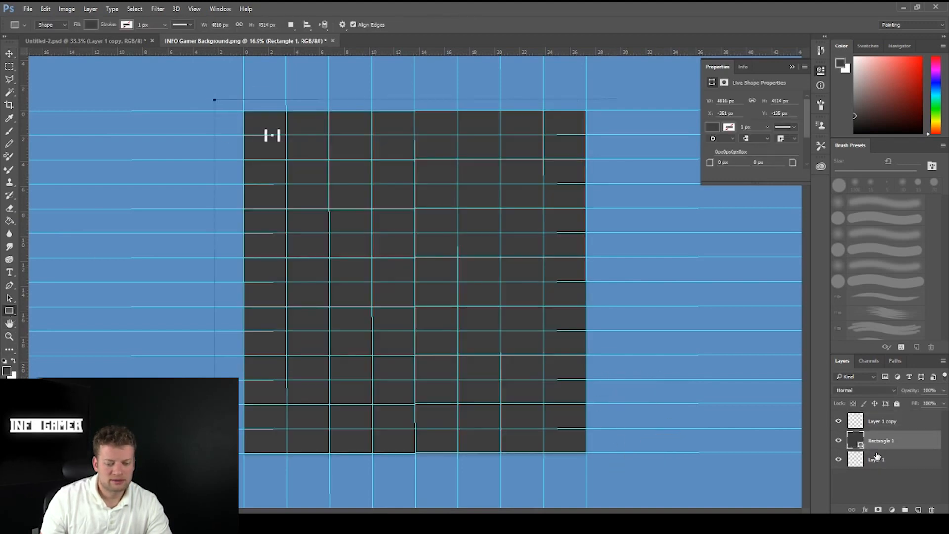
# Copy the INFO GAMER text layer from Untitled-2.psd into INFO Gamer Background.png, in the second column beside the symbol
pyautogui.click(10, 54)
pyautogui.hotkey('alt', ']')
pyautogui.click(65, 40)
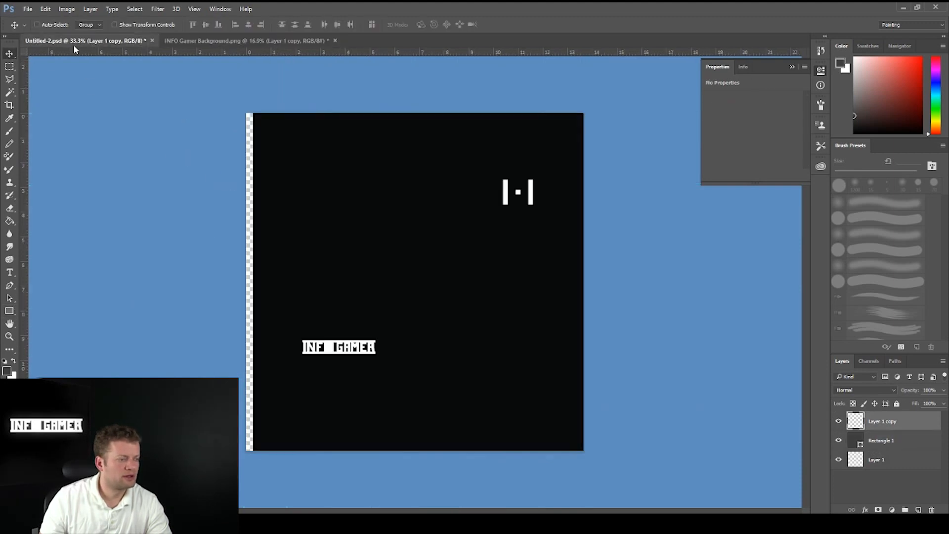
pyautogui.moveTo(344, 349); pyautogui.dragTo(582, 151)
pyautogui.click(869, 426)
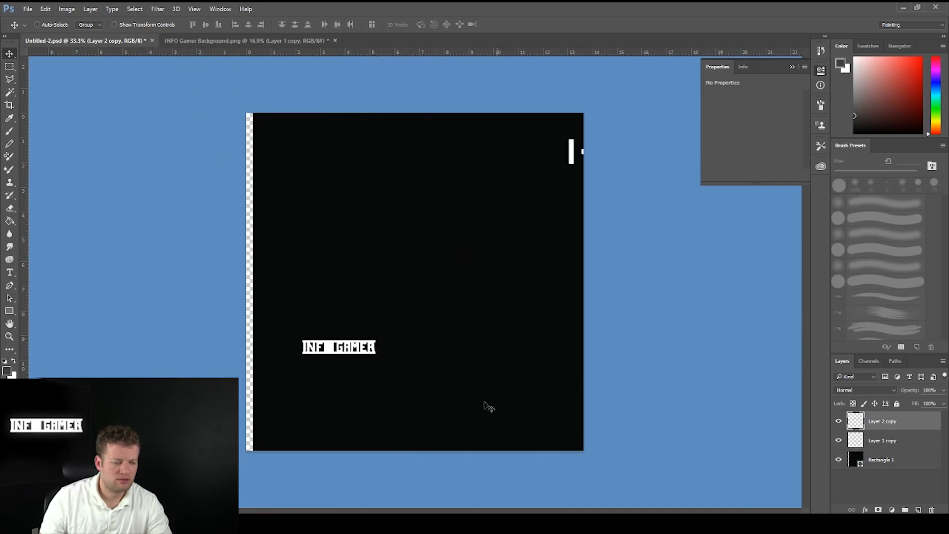
pyautogui.moveTo(352, 347); pyautogui.dragTo(321, 136)
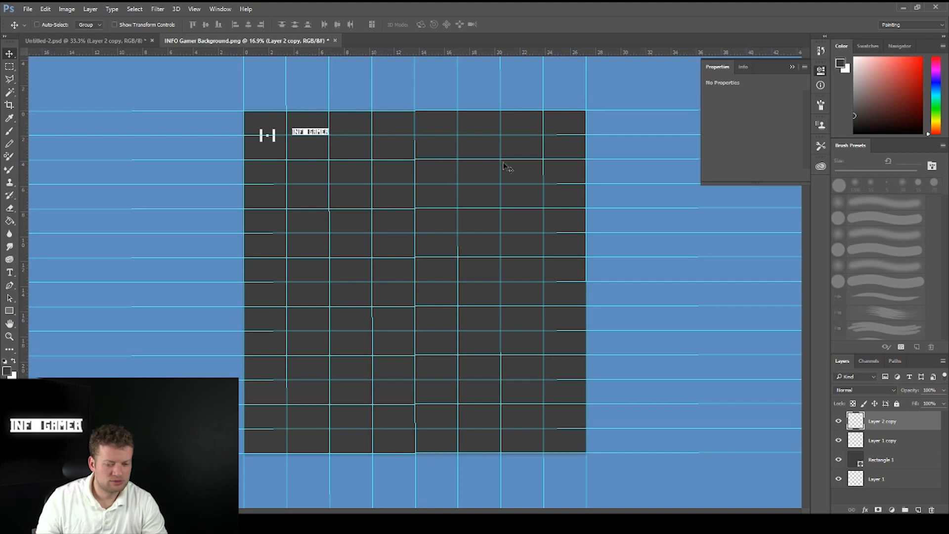
# Duplicate the INFO GAMER text layer and place the copy two grid rows below the original
pyautogui.rightClick(888, 429)
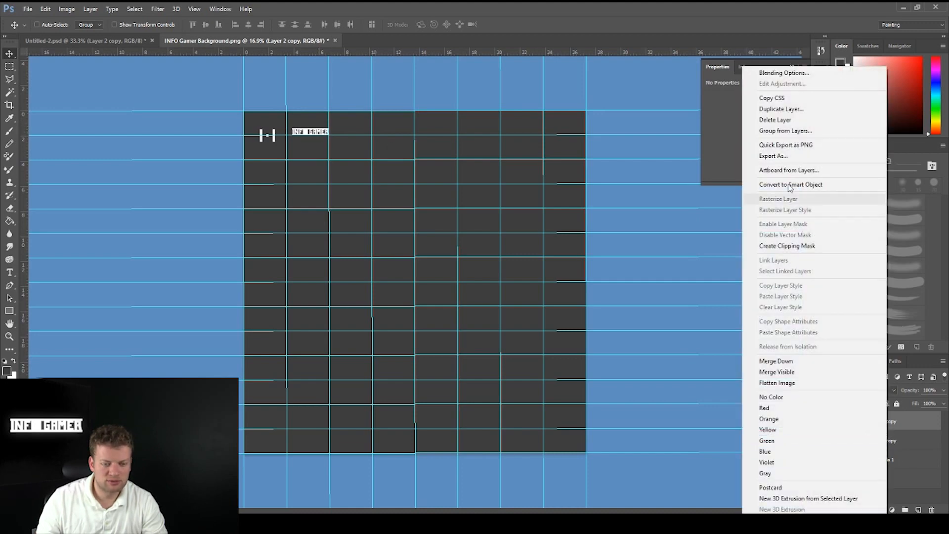
pyautogui.click(782, 109)
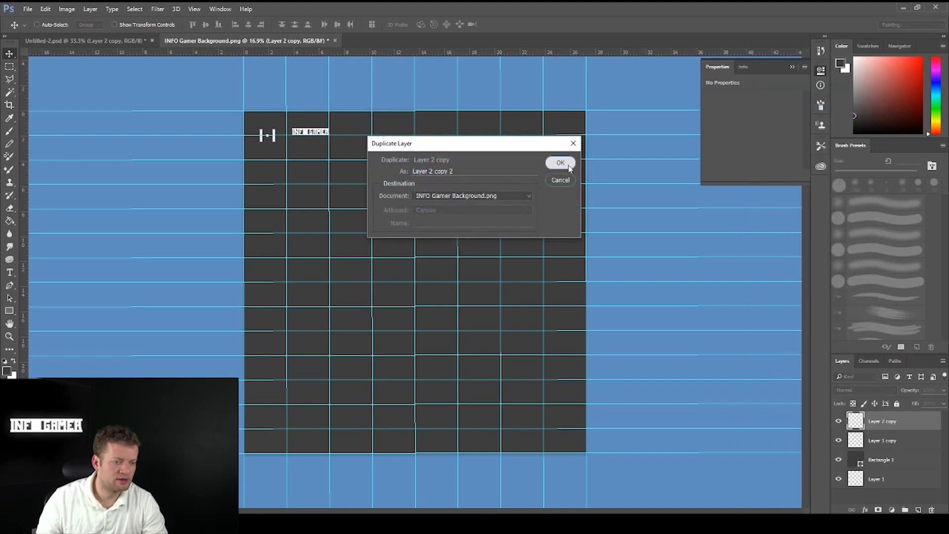
pyautogui.click(568, 166)
pyautogui.moveTo(309, 132); pyautogui.dragTo(310, 181)
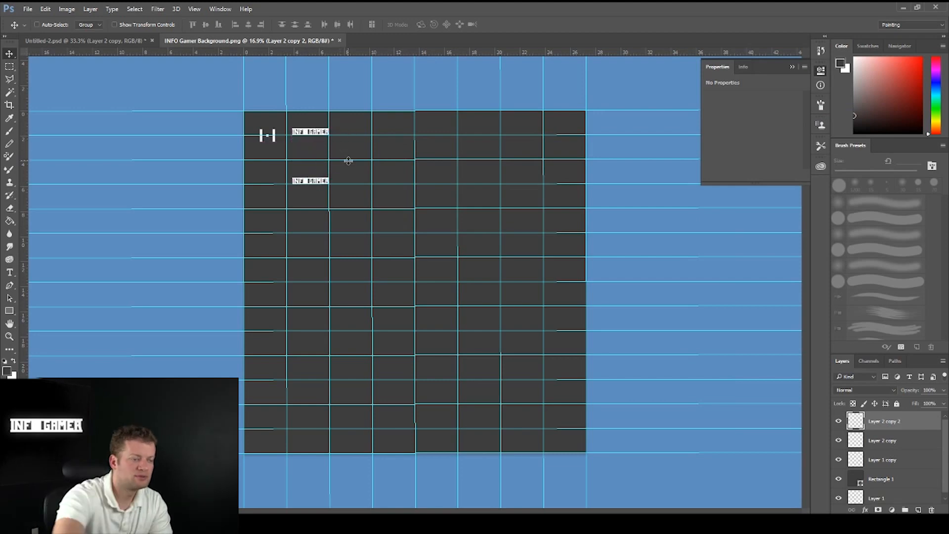
# Delete the lower duplicate of the INFO GAMER text layer
pyautogui.keyDown('alt'); pyautogui.scroll(10, 348, 161); pyautogui.keyUp('alt')
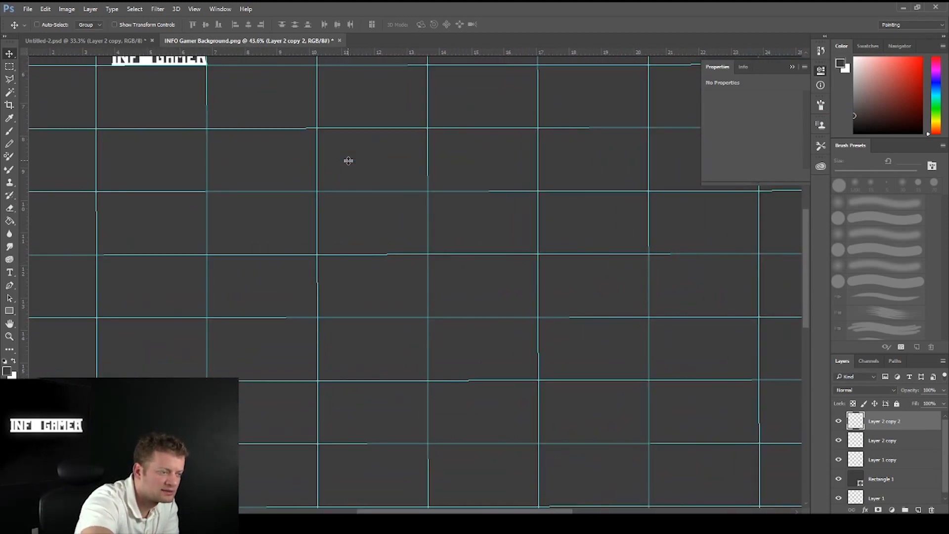
pyautogui.keyDown('alt'); pyautogui.scroll(5, 348, 161); pyautogui.keyUp('alt')
pyautogui.scroll(5, 349, 160)
pyautogui.hscroll(-4, 349, 161)
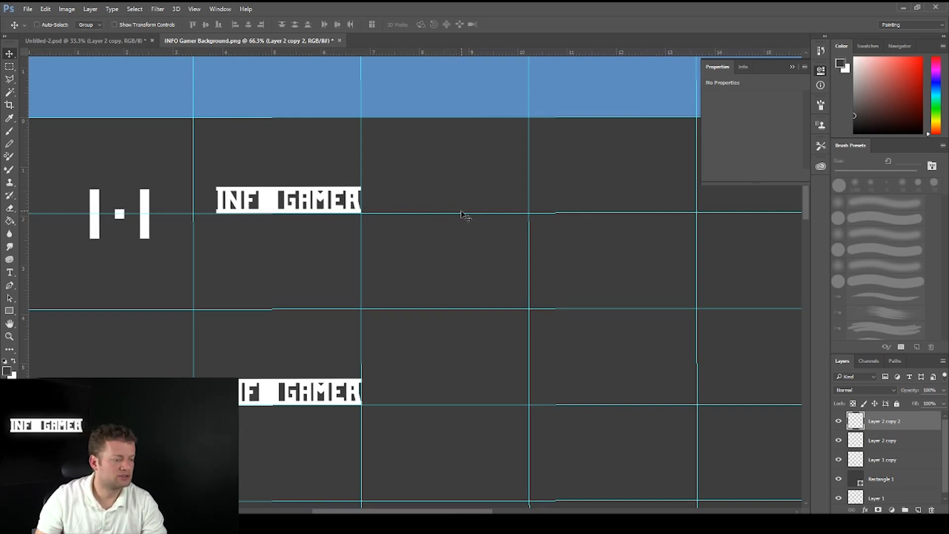
pyautogui.click(128, 39)
pyautogui.click(168, 41)
pyautogui.click(134, 40)
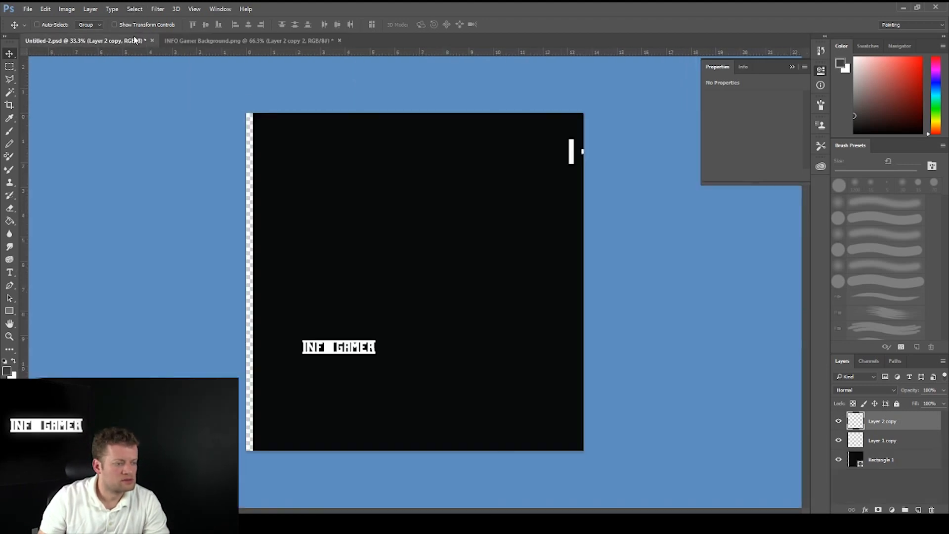
pyautogui.click(208, 41)
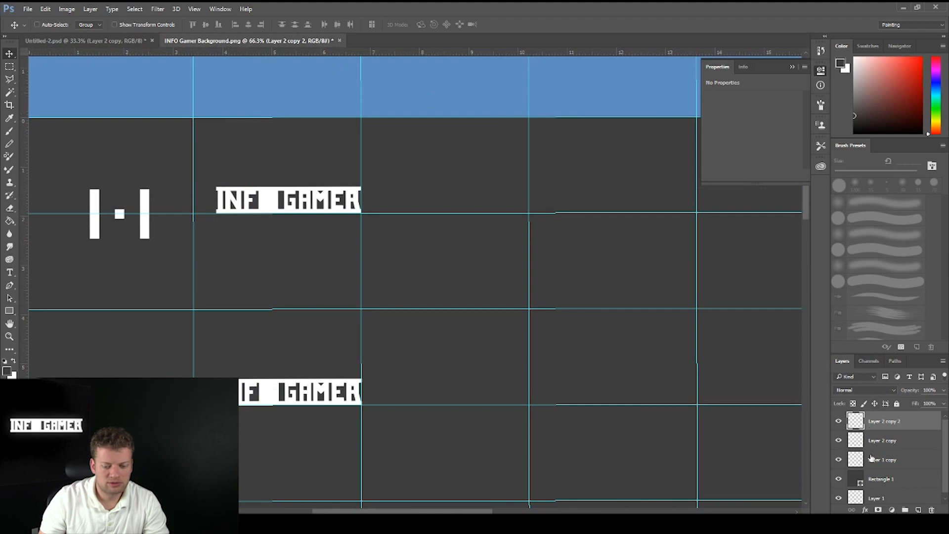
pyautogui.press('Delete')
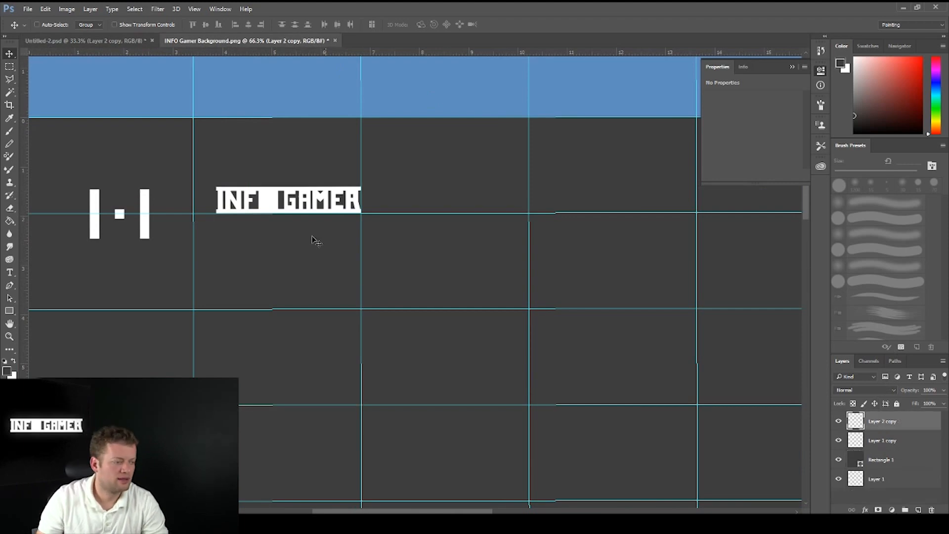
# Move the two-bars-and-dot symbol up so that it is vertically centred on the INFO GAMER text
pyautogui.moveTo(142, 202); pyautogui.dragTo(143, 203)
pyautogui.click(902, 441)
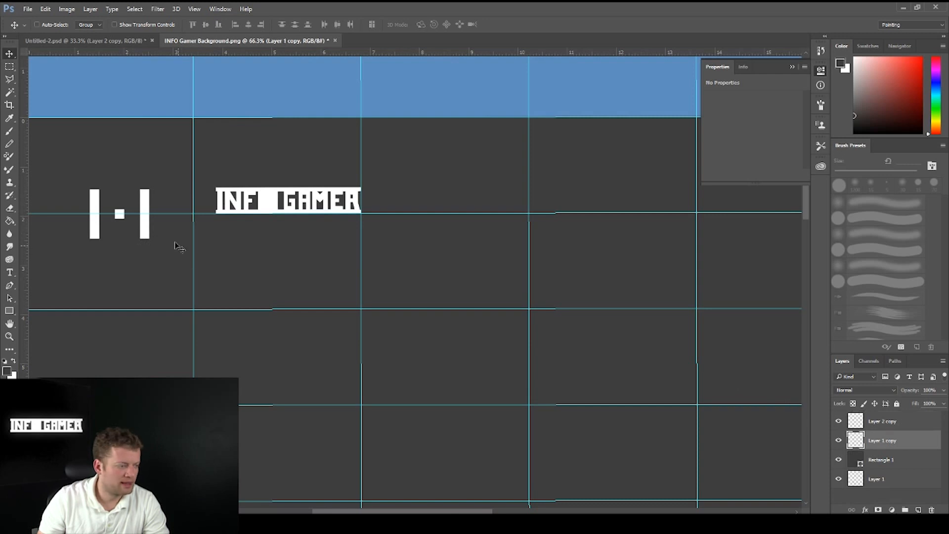
pyautogui.moveTo(150, 206); pyautogui.dragTo(148, 194)
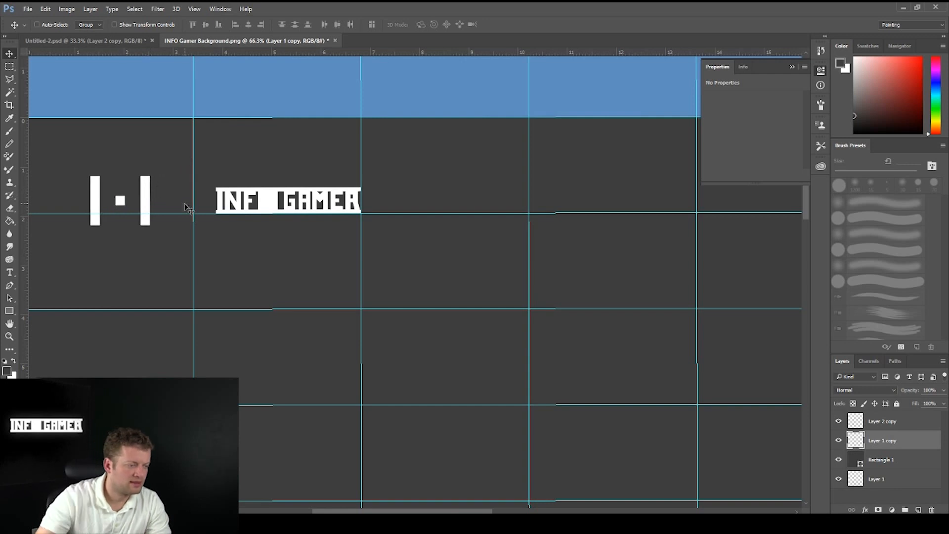
# Merge the symbol layer and the INFO GAMER text layer into one layer
pyautogui.keyDown('alt'); pyautogui.scroll(1, 186, 207); pyautogui.keyUp('alt')
pyautogui.keyDown('alt'); pyautogui.scroll(-2, 186, 207); pyautogui.keyUp('alt')
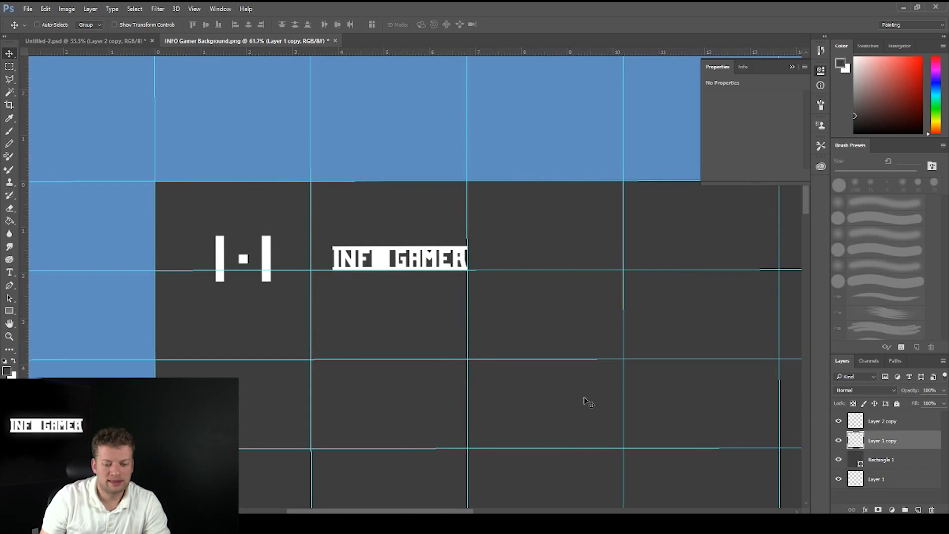
pyautogui.keyDown('ctrl'); pyautogui.click(879, 421); pyautogui.keyUp('ctrl')
pyautogui.rightClick(880, 421)
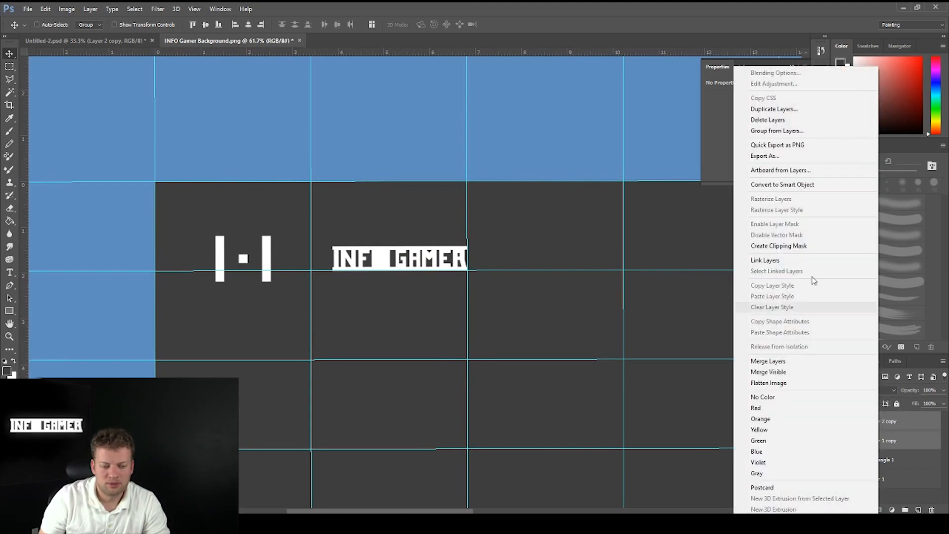
pyautogui.click(799, 362)
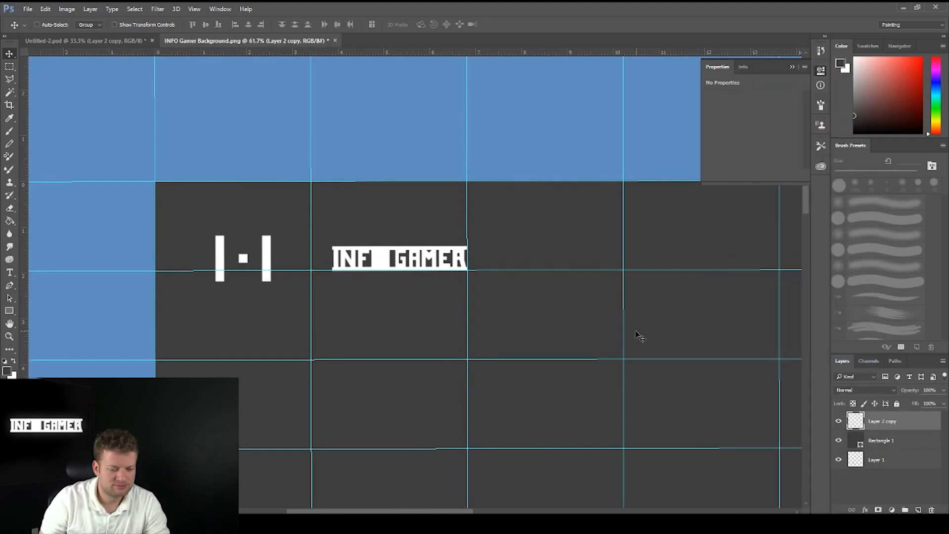
# Duplicate the merged logo layer and place the copy in the third and fourth columns, level with the original and against the column guide
pyautogui.rightClick(905, 426)
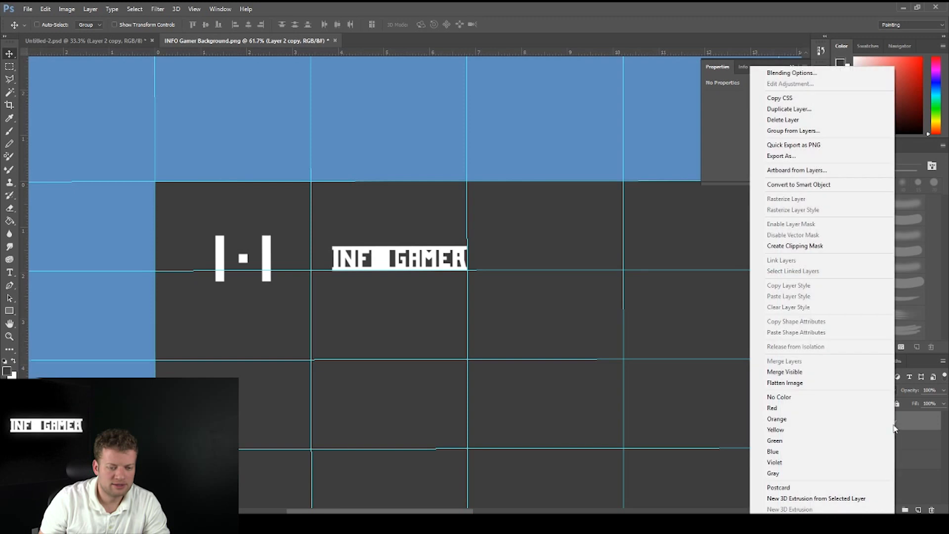
pyautogui.click(801, 111)
pyautogui.click(549, 163)
pyautogui.moveTo(394, 258); pyautogui.dragTo(705, 262)
pyautogui.scroll(-2, 691, 326)
pyautogui.scroll(1, 628, 324)
pyautogui.scroll(-3, 768, 281)
pyautogui.scroll(1, 768, 281)
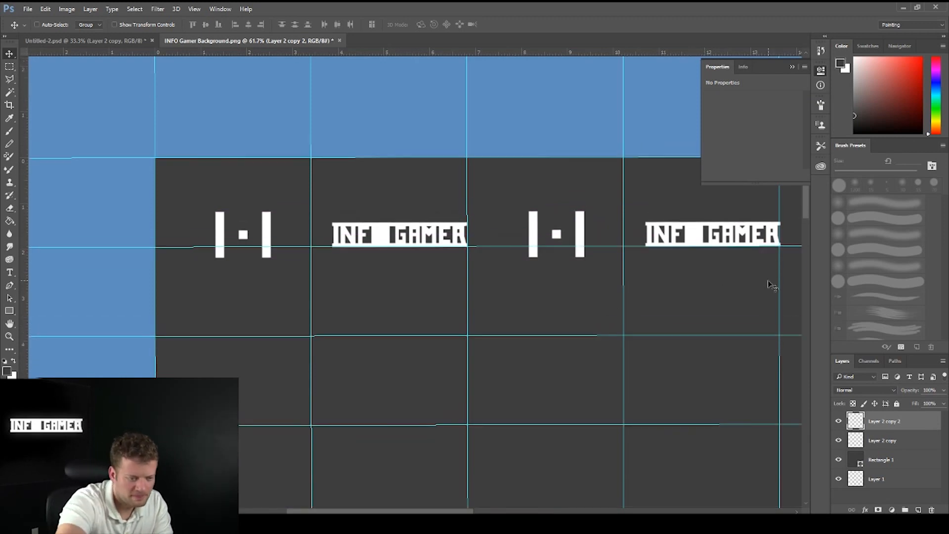
pyautogui.hscroll(5, 770, 285)
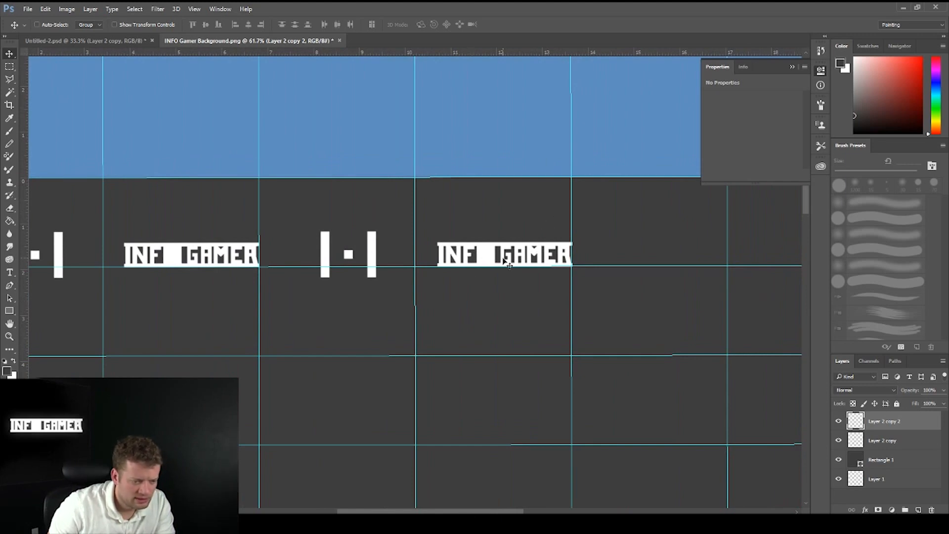
pyautogui.moveTo(509, 264); pyautogui.dragTo(507, 264)
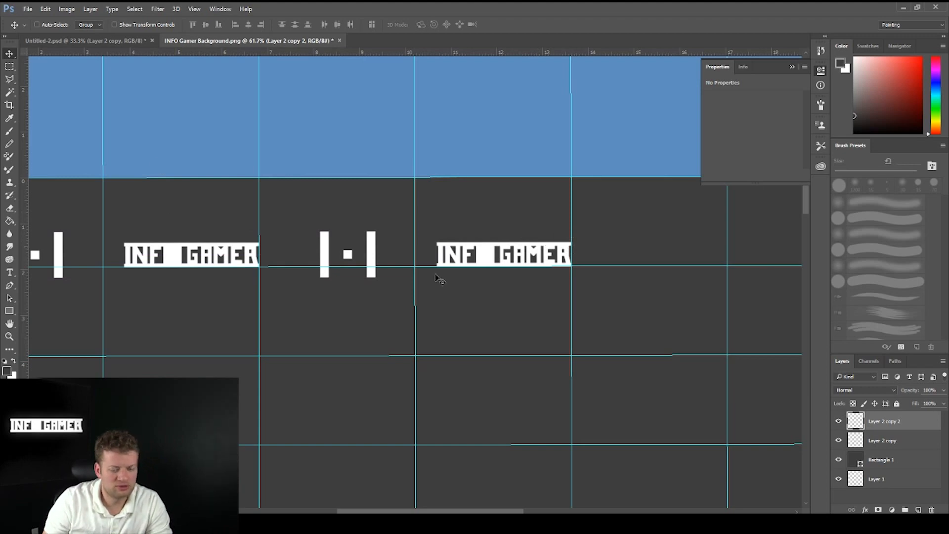
# Merge the two logo layers, Layer 2 copy 2 and Layer 2 copy, into one layer
pyautogui.rightClick(875, 429)
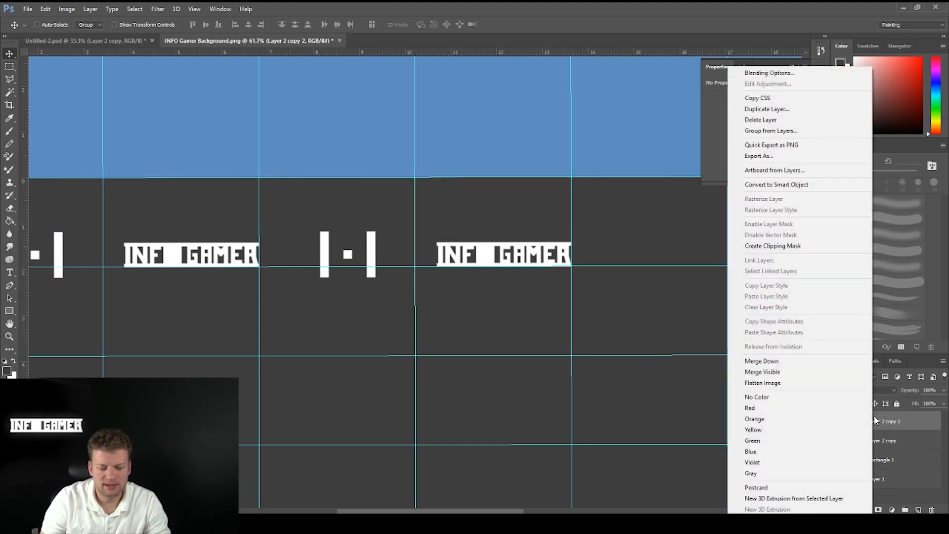
pyautogui.click(523, 387)
pyautogui.keyDown('alt'); pyautogui.scroll(-8, 523, 387); pyautogui.keyUp('alt')
pyautogui.keyDown('alt'); pyautogui.scroll(1, 523, 387); pyautogui.keyUp('alt')
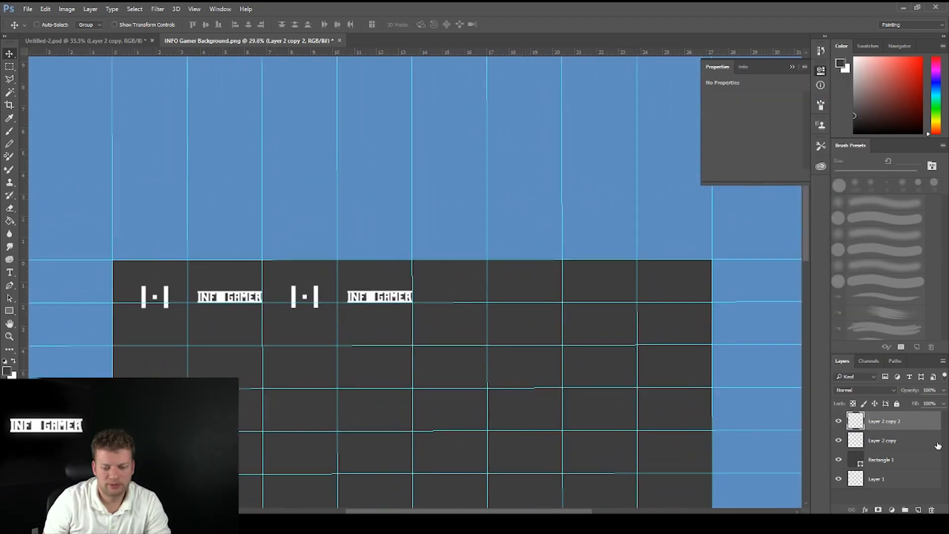
pyautogui.keyDown('shift'); pyautogui.click(905, 444); pyautogui.keyUp('shift')
pyautogui.rightClick(906, 444)
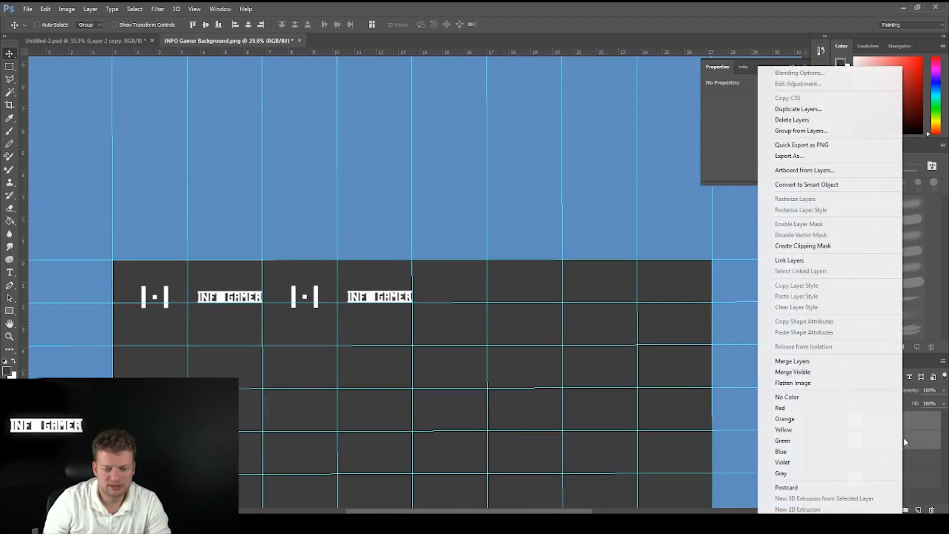
pyautogui.click(793, 361)
# Duplicate the merged four-column logo layer and place the copy across the remaining four columns of the same row
pyautogui.rightClick(871, 421)
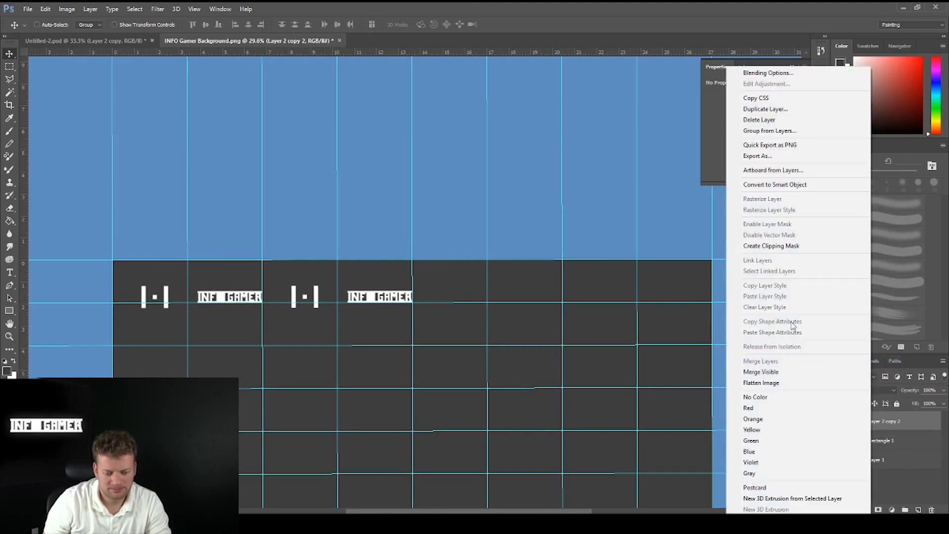
pyautogui.click(771, 109)
pyautogui.click(548, 163)
pyautogui.moveTo(353, 296); pyautogui.dragTo(658, 300)
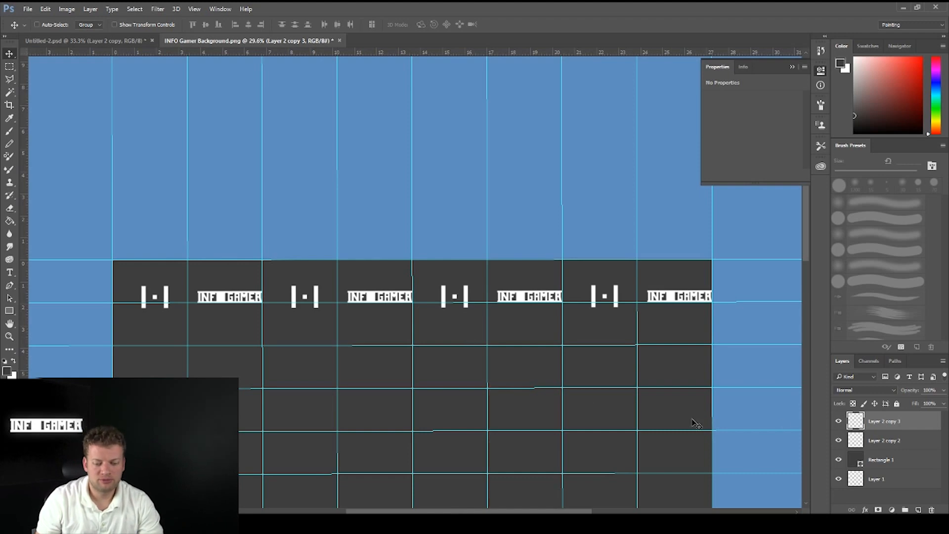
# Merge the two four-column logo layers, Layer 2 copy 3 and Layer 2 copy 2, into one full-row layer
pyautogui.keyDown('shift'); pyautogui.click(874, 445); pyautogui.keyUp('shift')
pyautogui.rightClick(879, 433)
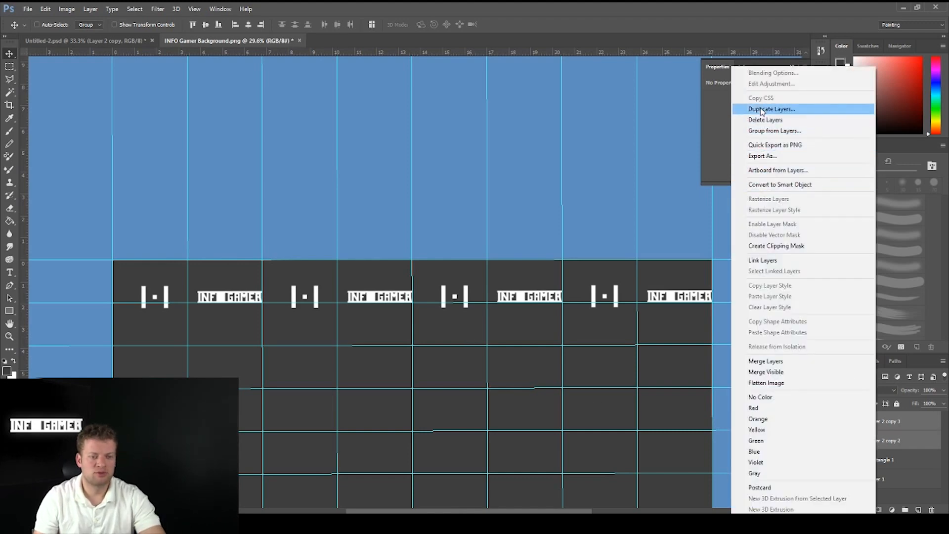
pyautogui.click(788, 361)
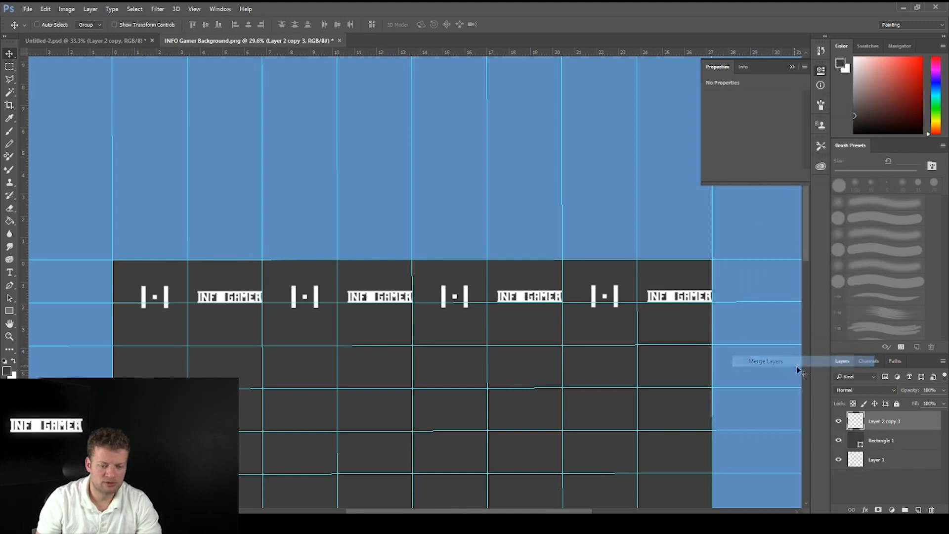
# Duplicate the full-row logo layer and place the copy in the second grid row, shifted one column to the left
pyautogui.rightClick(876, 419)
pyautogui.click(771, 109)
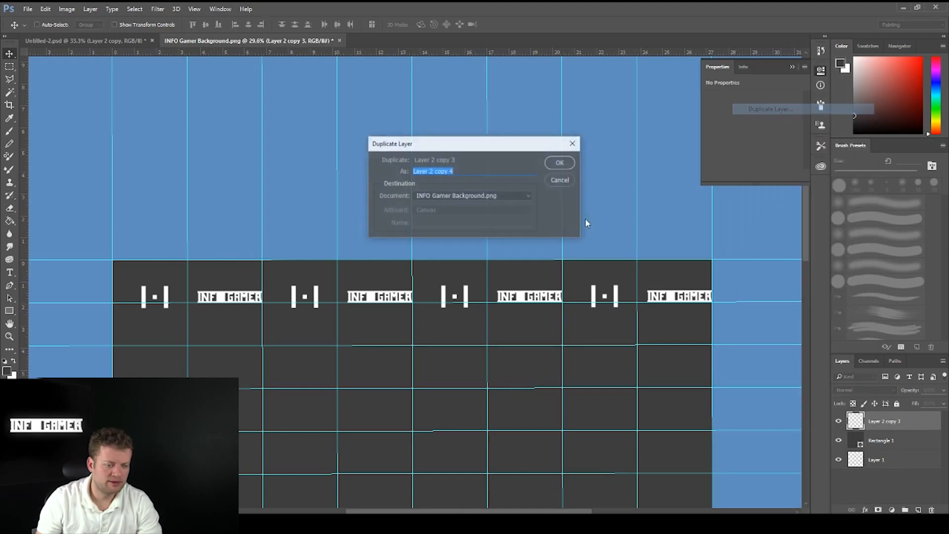
pyautogui.click(553, 164)
pyautogui.moveTo(509, 299); pyautogui.dragTo(476, 342)
pyautogui.keyDown('alt'); pyautogui.scroll(-1, 477, 342); pyautogui.keyUp('alt')
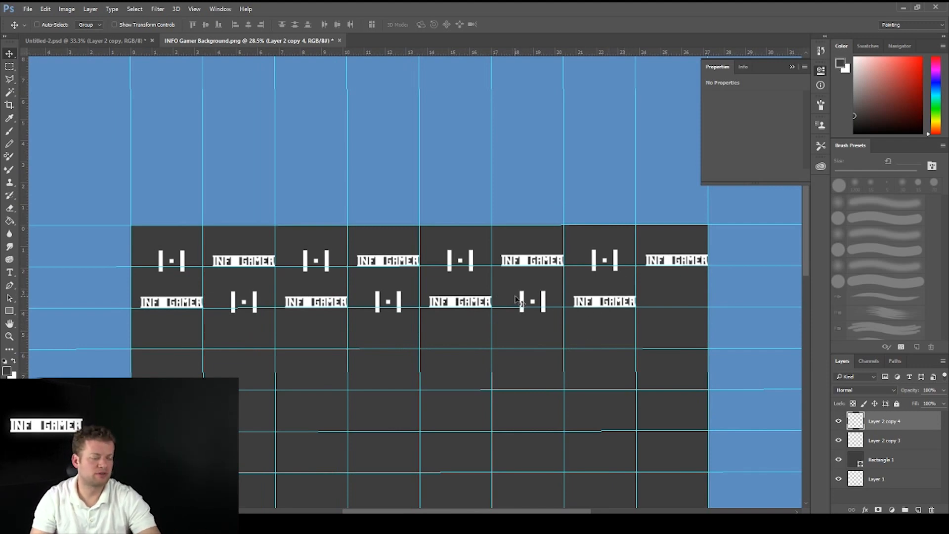
# Merge the first-row and second-row logo layers, Layer 2 copy 3 and Layer 2 copy 4, into one layer
pyautogui.keyDown('shift'); pyautogui.click(860, 435); pyautogui.keyUp('shift')
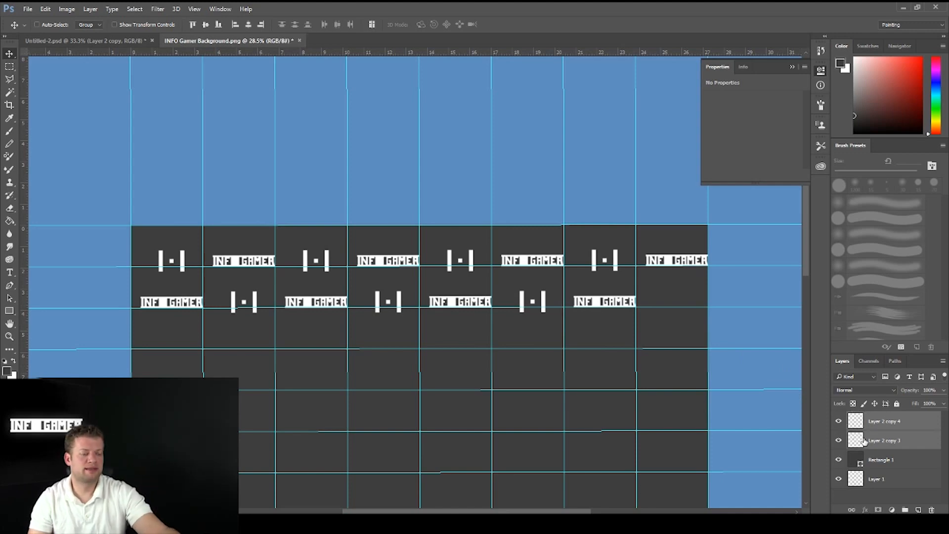
pyautogui.keyDown('alt'); pyautogui.scroll(-12, 803, 484); pyautogui.keyUp('alt')
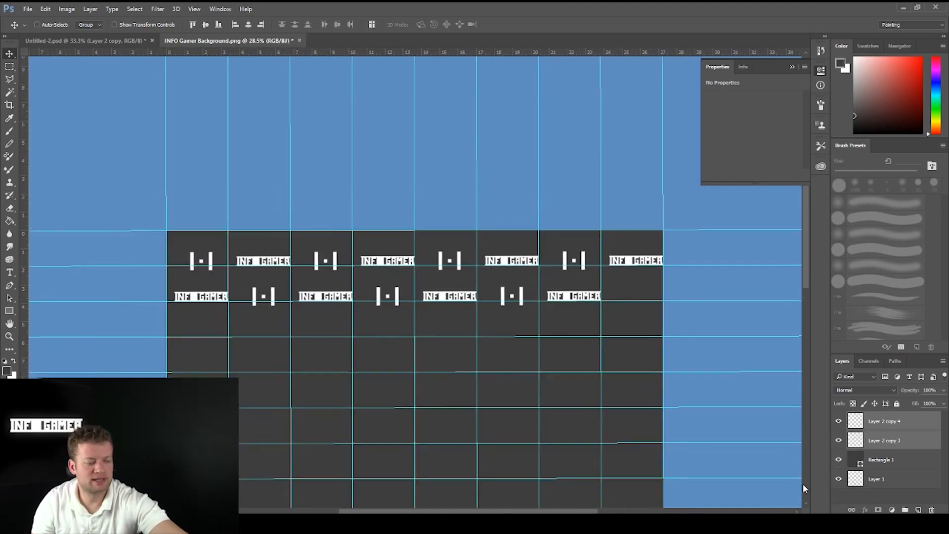
pyautogui.keyDown('alt'); pyautogui.scroll(7, 803, 484); pyautogui.keyUp('alt')
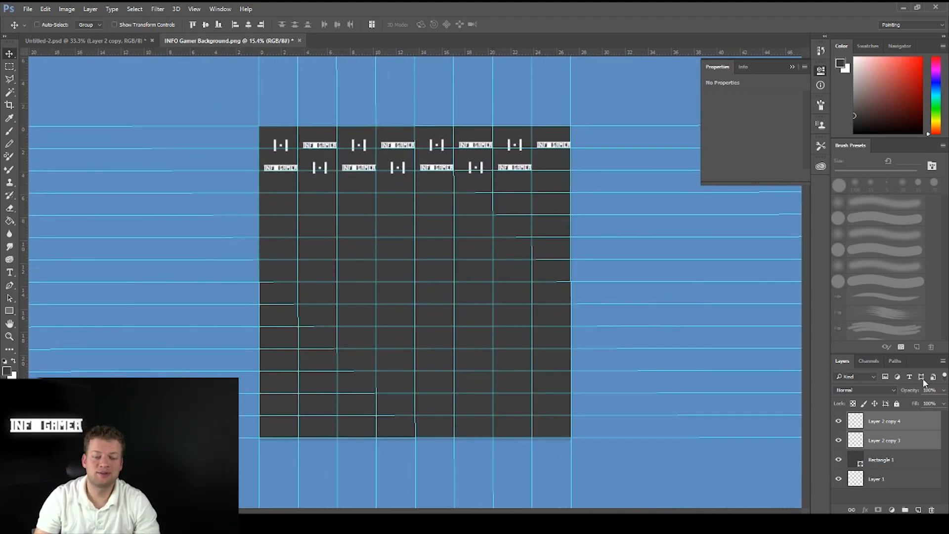
pyautogui.rightClick(900, 440)
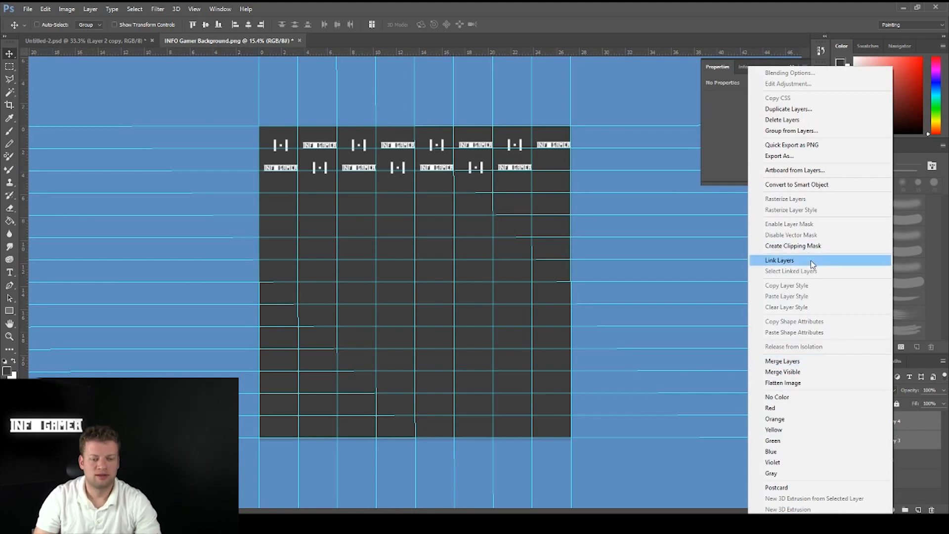
pyautogui.click(796, 362)
# Duplicate the two-row logo layer into the third and fourth rows and merge the copy with the original
pyautogui.keyDown('alt'); pyautogui.moveTo(483, 144); pyautogui.dragTo(482, 189); pyautogui.keyUp('alt')
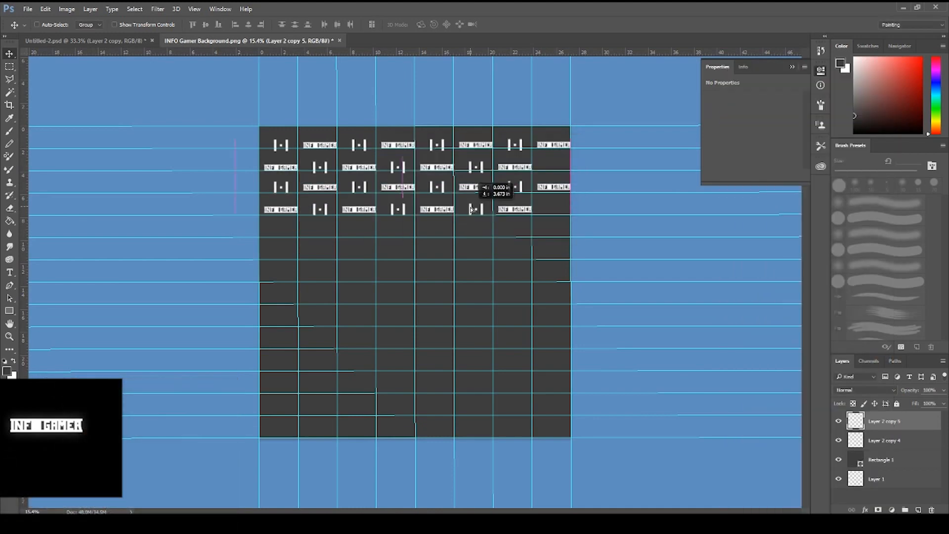
pyautogui.keyDown('alt'); pyautogui.scroll(8, 487, 163); pyautogui.keyUp('alt')
pyautogui.scroll(-3, 497, 327)
pyautogui.keyDown('shift'); pyautogui.click(880, 440); pyautogui.keyUp('shift')
pyautogui.rightClick(872, 440)
pyautogui.click(782, 361)
# Duplicate the four-row logo layer down the canvas until all 14 grid rows are filled with logos
pyautogui.keyDown('alt'); pyautogui.scroll(-8, 661, 324); pyautogui.keyUp('alt')
pyautogui.keyDown('alt'); pyautogui.moveTo(466, 254); pyautogui.dragTo(466, 402); pyautogui.keyUp('alt')
pyautogui.keyDown('alt'); pyautogui.scroll(14, 603, 339); pyautogui.keyUp('alt')
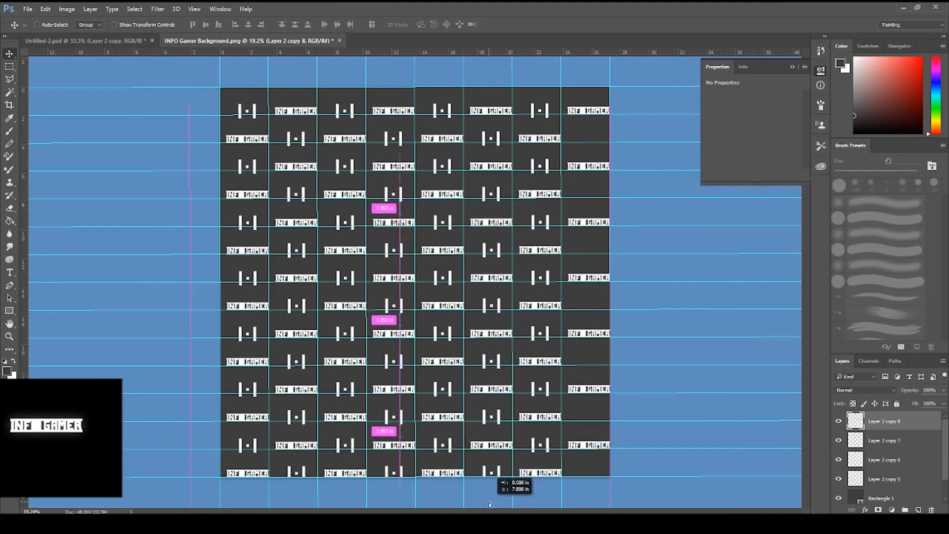
pyautogui.keyDown('alt'); pyautogui.scroll(4, 495, 464); pyautogui.keyUp('alt')
pyautogui.keyDown('alt'); pyautogui.scroll(-4, 548, 423); pyautogui.keyUp('alt')
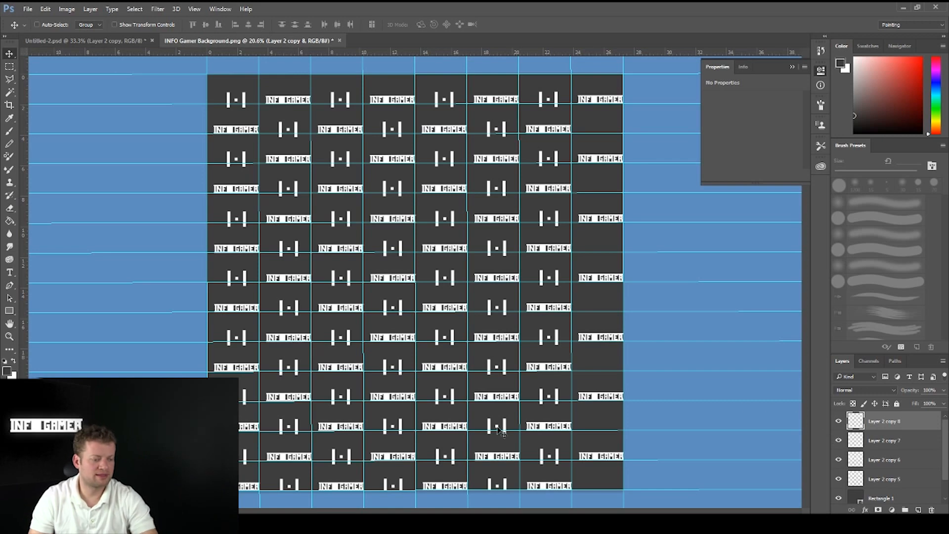
# Merge the logo layers from Layer 2 copy 5 to Layer 2 copy 8 into one pattern layer
pyautogui.keyDown('shift'); pyautogui.click(888, 481); pyautogui.keyUp('shift')
pyautogui.rightClick(889, 481)
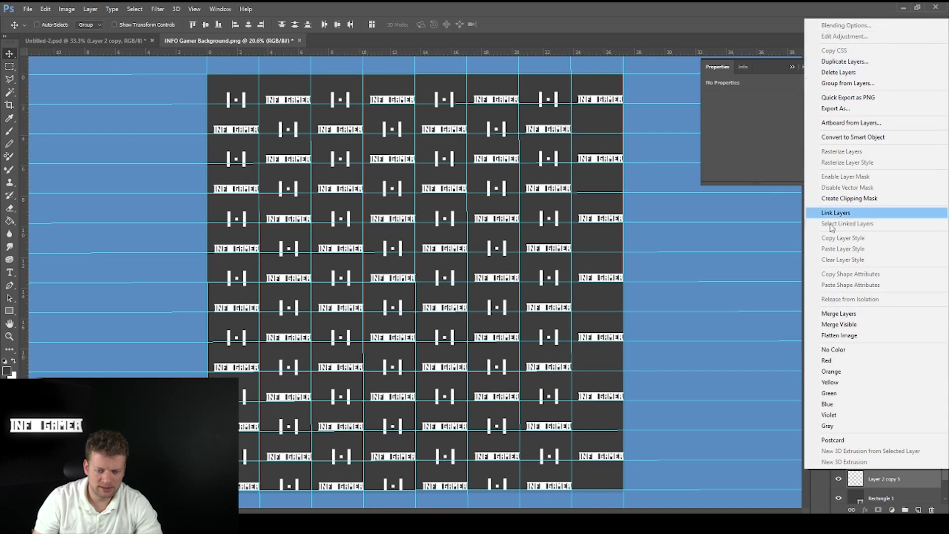
pyautogui.click(839, 313)
pyautogui.click(873, 442)
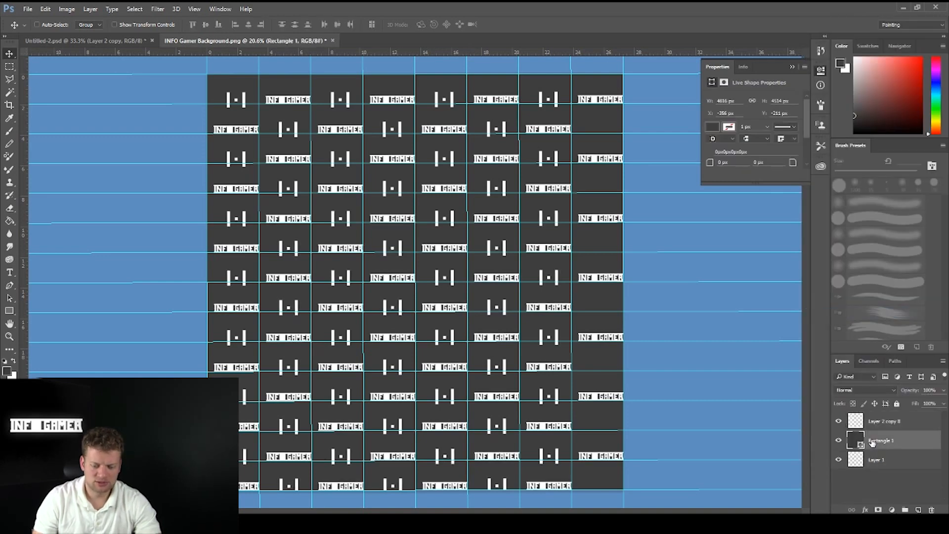
pyautogui.press('Delete')
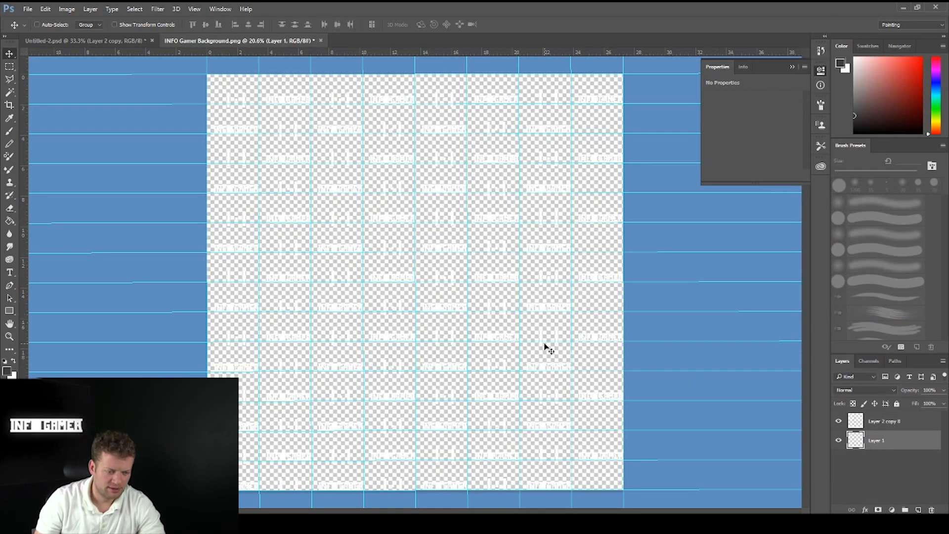
pyautogui.moveTo(542, 338); pyautogui.dragTo(542, 329)
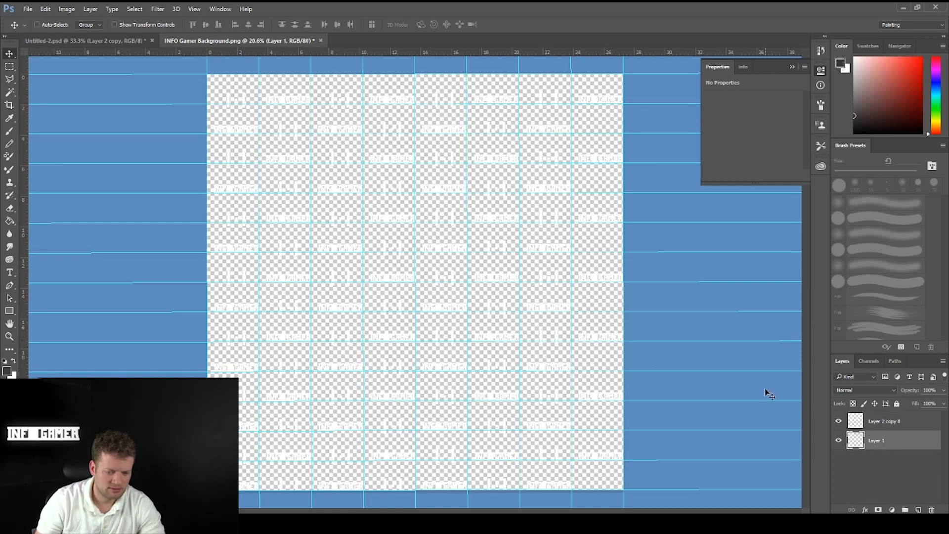
pyautogui.hotkey('ctrl', 'z')
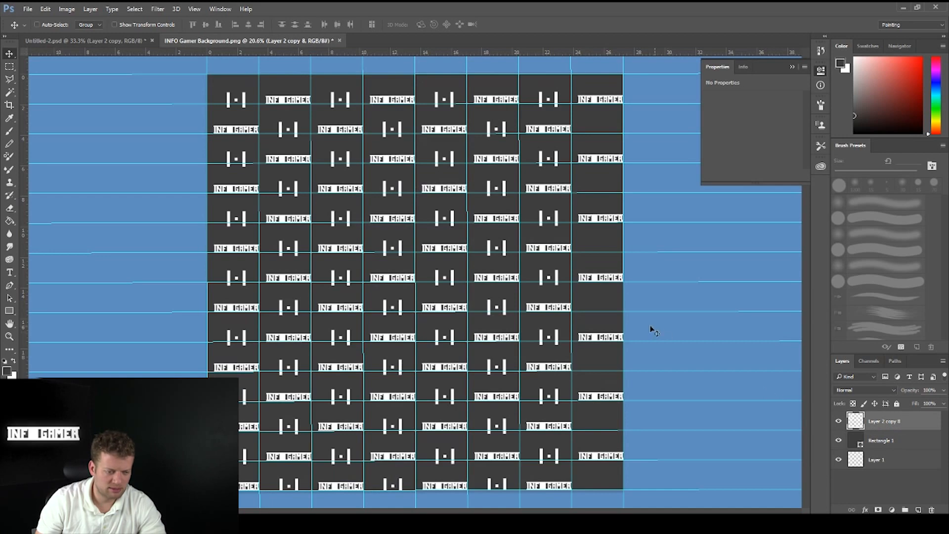
# Shift the merged logo pattern slightly up and left so the logos are centred in the grid cells
pyautogui.moveTo(541, 315); pyautogui.dragTo(538, 305)
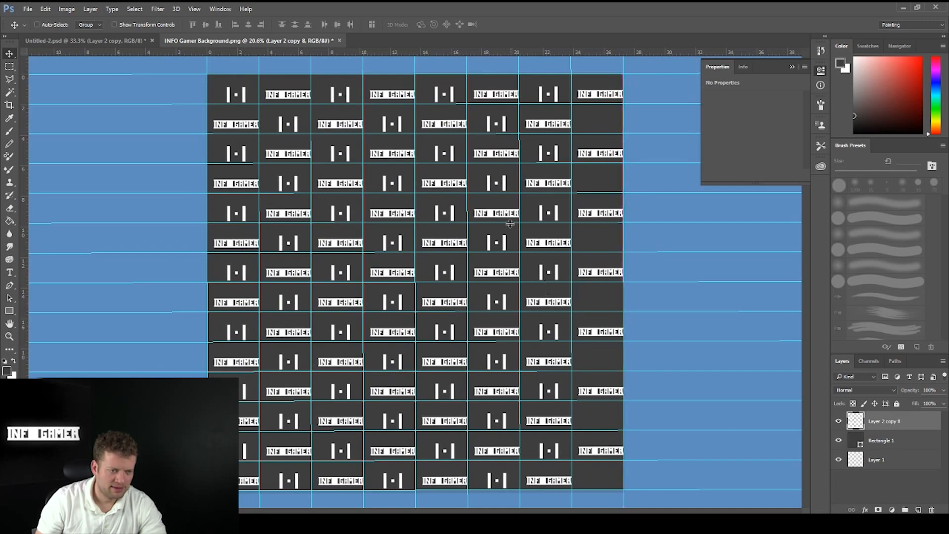
pyautogui.moveTo(511, 223); pyautogui.dragTo(507, 224)
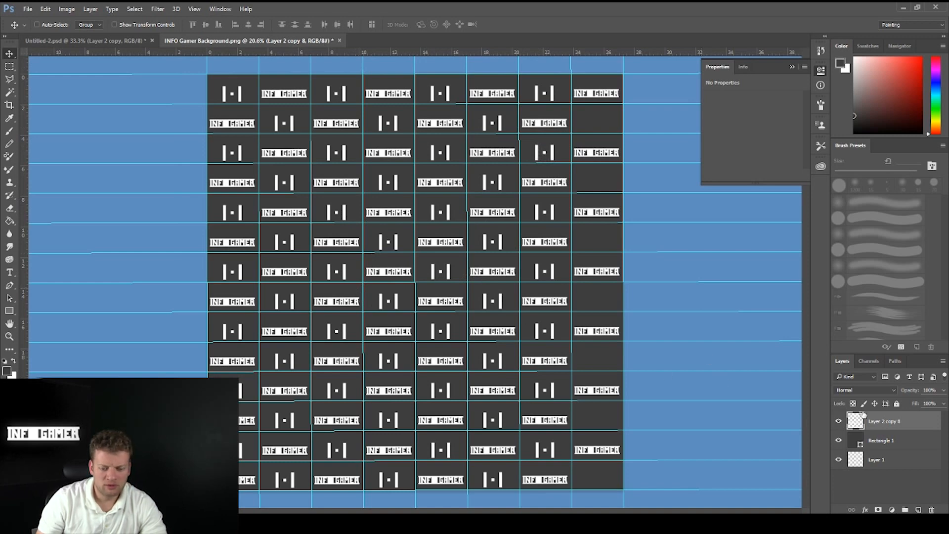
# Delete the Rectangle 1 and Layer 1 layers so that only the logo pattern layer is left
pyautogui.click(876, 442)
pyautogui.press('Delete')
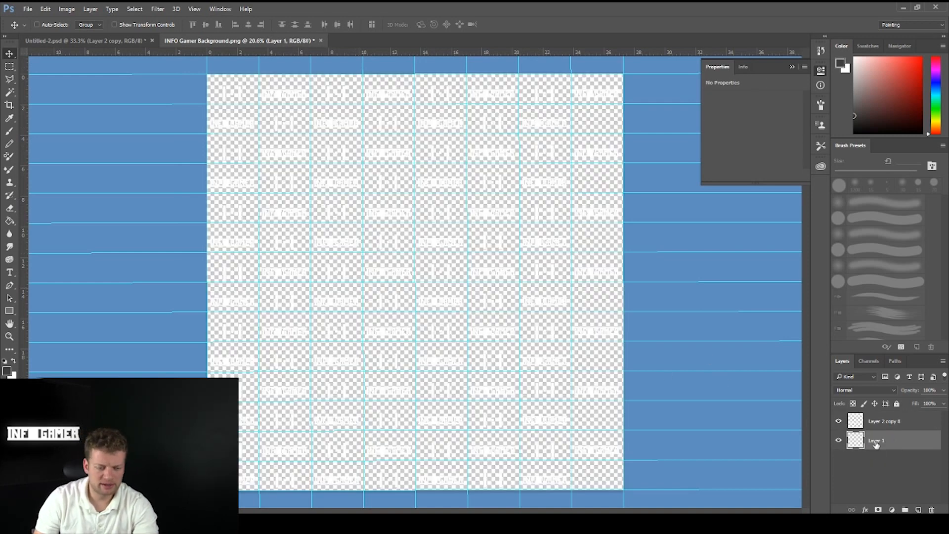
pyautogui.press('Delete')
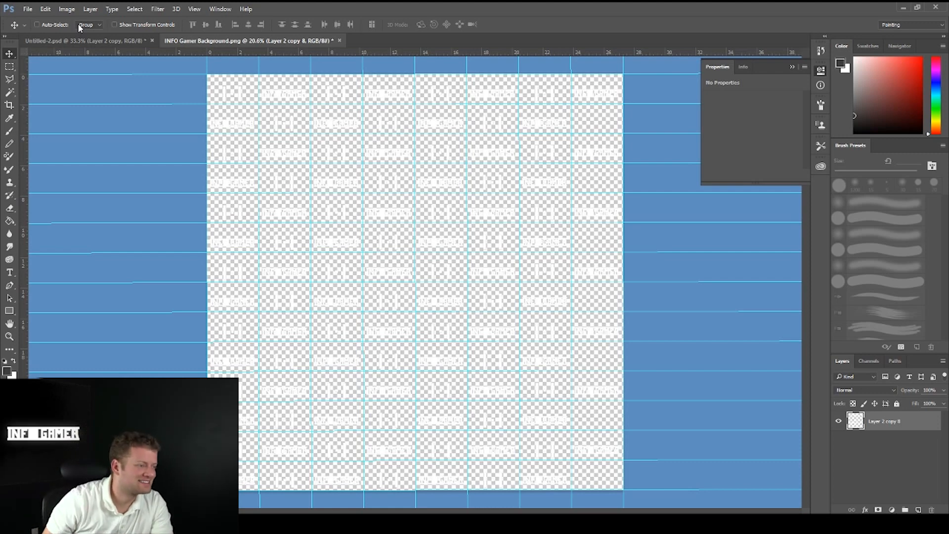
# Switch to the Unity project and open the Sprites folder in its assets
pyautogui.click(31, 11)
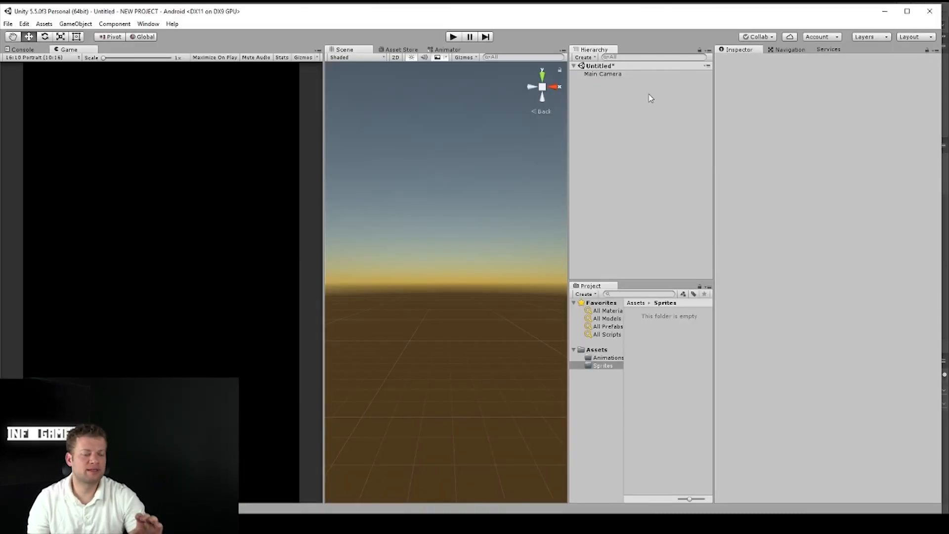
pyautogui.click(606, 358)
pyautogui.click(604, 365)
pyautogui.click(607, 358)
pyautogui.click(604, 366)
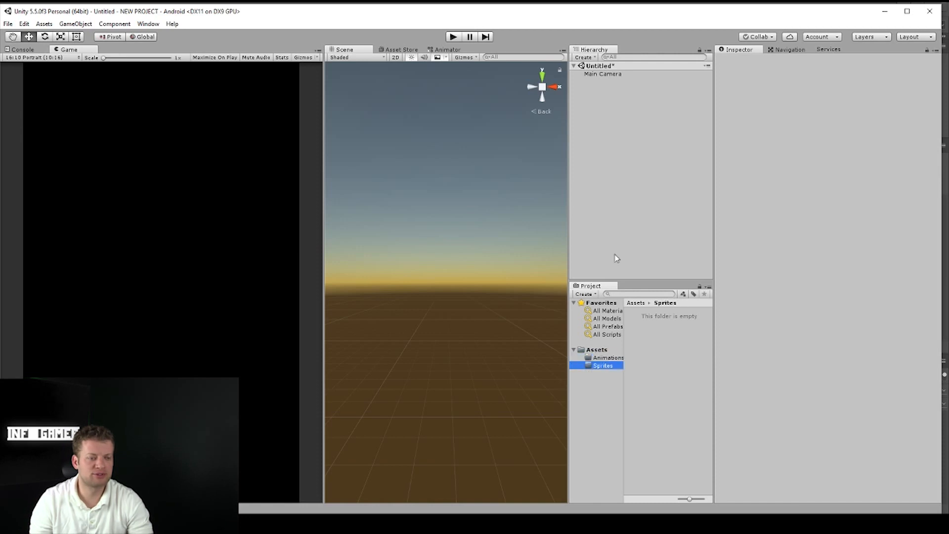
# Set the Main Camera's clear flags to Solid Color and its background colour to black
pyautogui.click(603, 74)
pyautogui.click(847, 129)
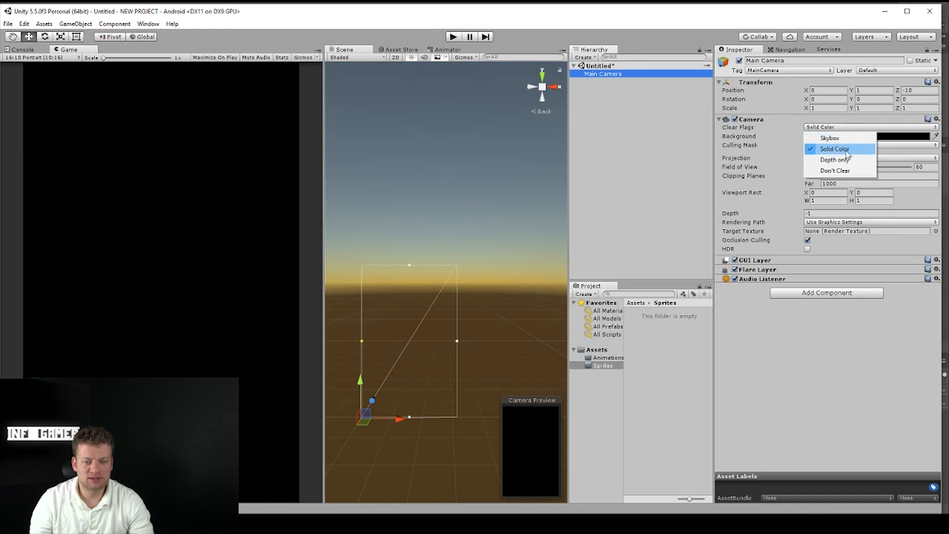
pyautogui.click(632, 72)
pyautogui.click(846, 130)
pyautogui.click(821, 140)
pyautogui.click(820, 138)
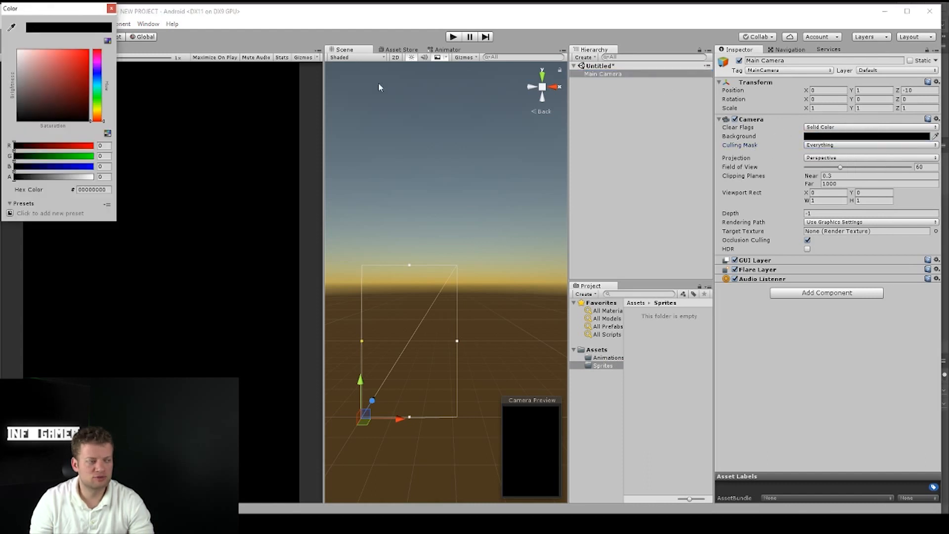
pyautogui.moveTo(75, 110); pyautogui.dragTo(8, 123)
pyautogui.click(112, 9)
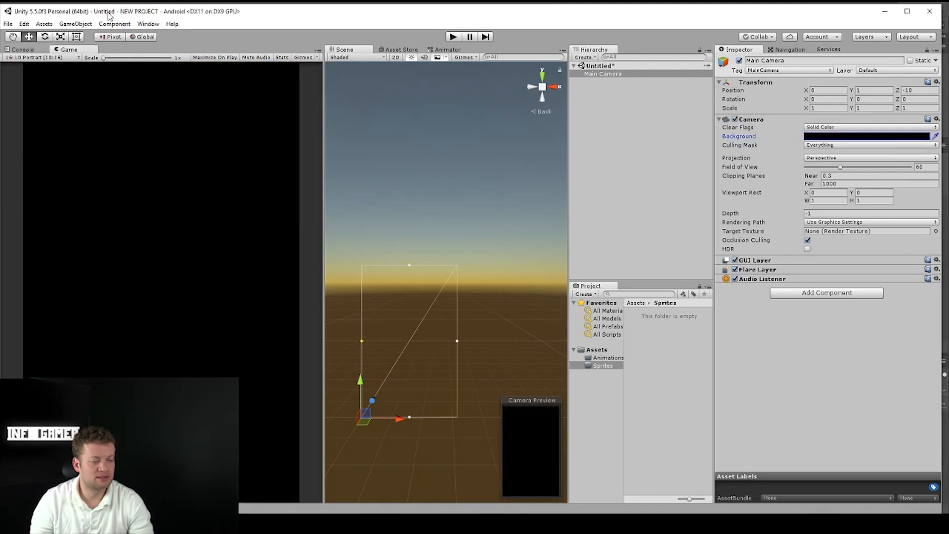
pyautogui.click(602, 130)
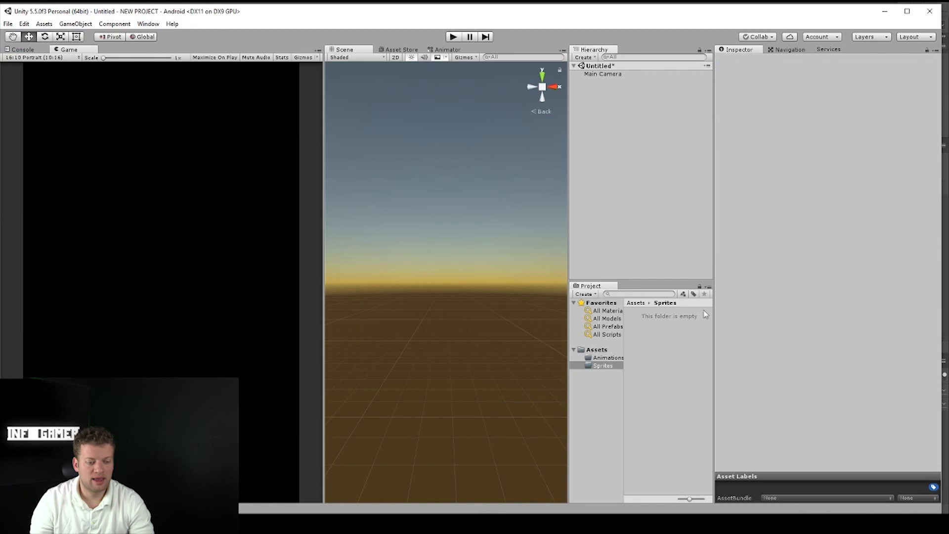
# Import the INFO Gamer Background image file into the project's Sprites folder
pyautogui.rightClick(683, 350)
pyautogui.click(606, 151)
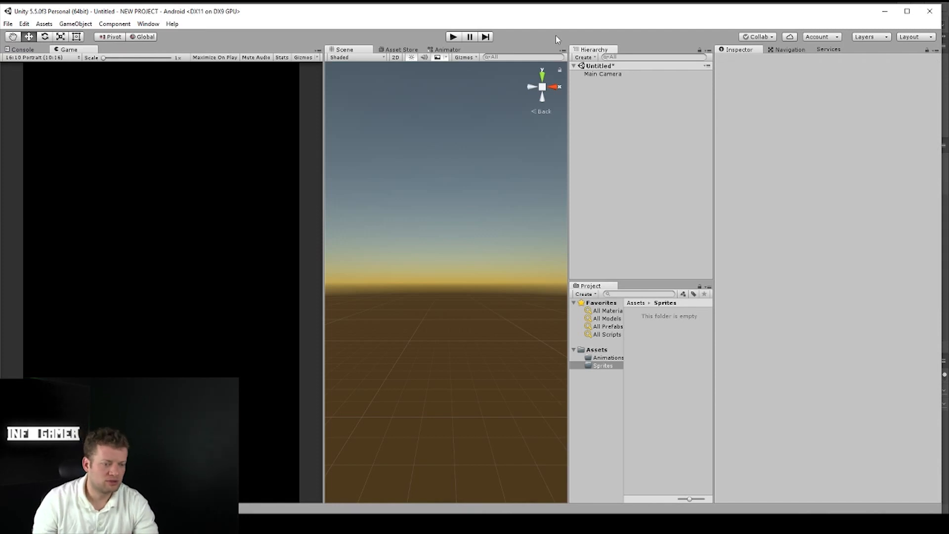
pyautogui.moveTo(264, 277); pyautogui.dragTo(649, 336)
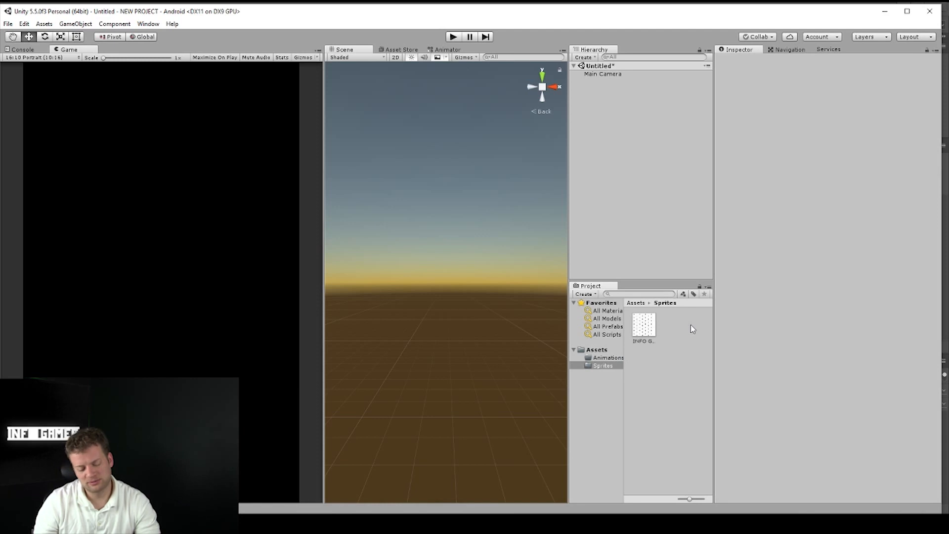
# Change the INFO Gamer Background texture type to Sprite (2D and UI) and apply the import settings
pyautogui.click(654, 316)
pyautogui.click(892, 85)
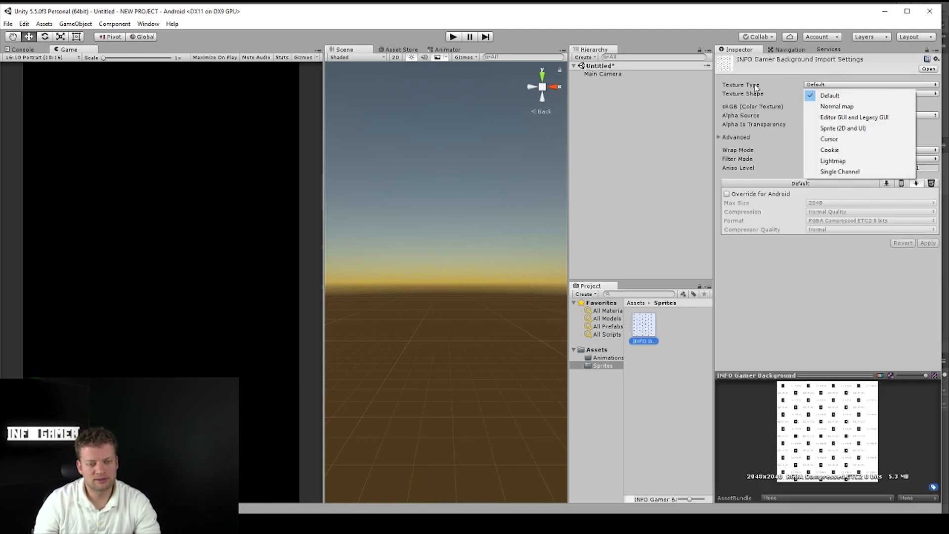
pyautogui.click(847, 129)
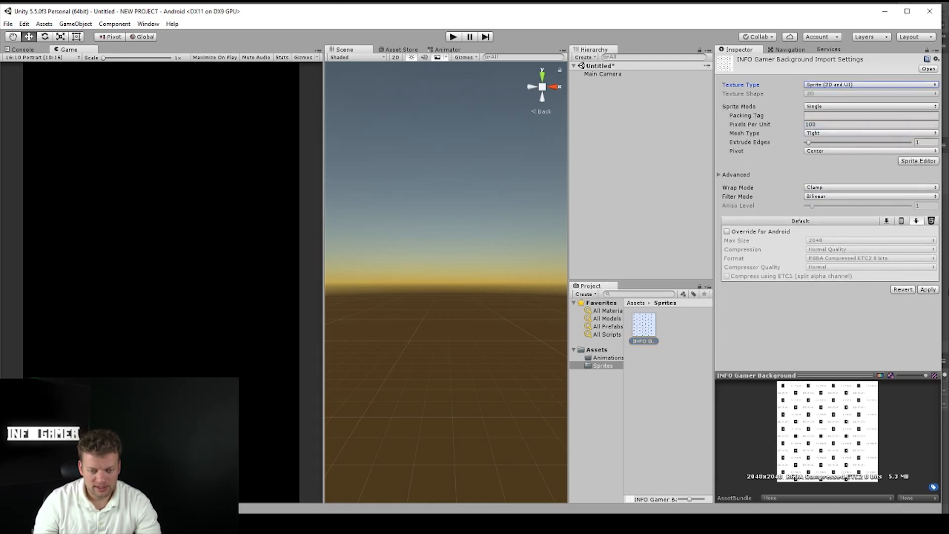
pyautogui.click(935, 291)
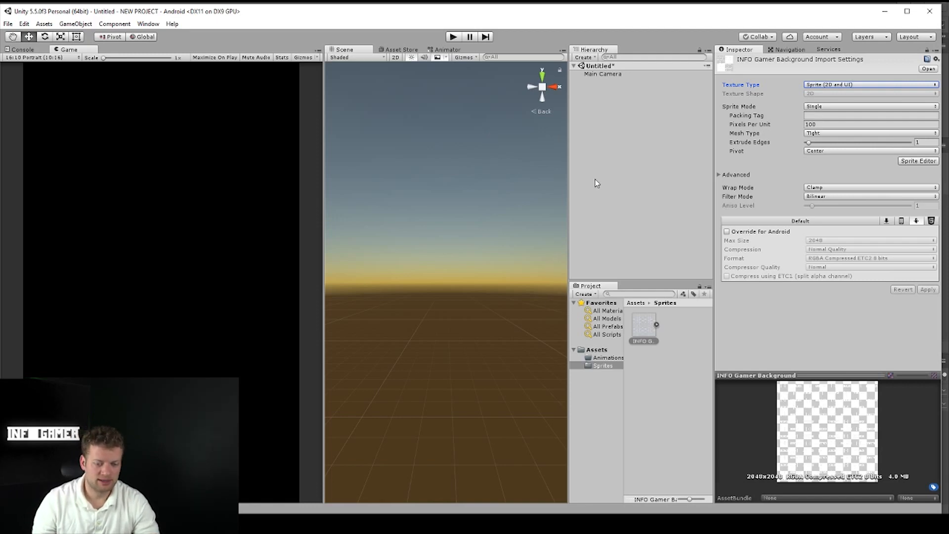
# Add a UI Image object to the scene
pyautogui.click(604, 74)
pyautogui.rightClick(612, 85)
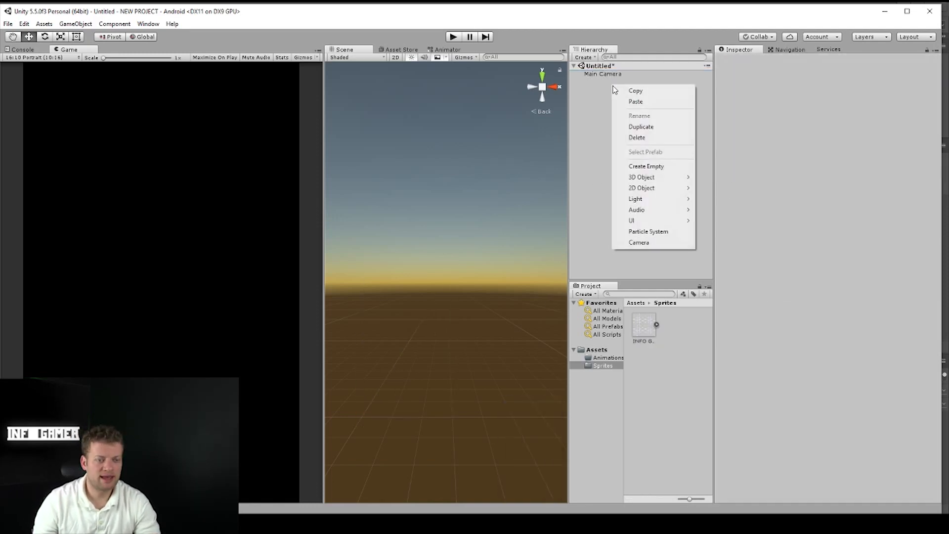
pyautogui.click(596, 98)
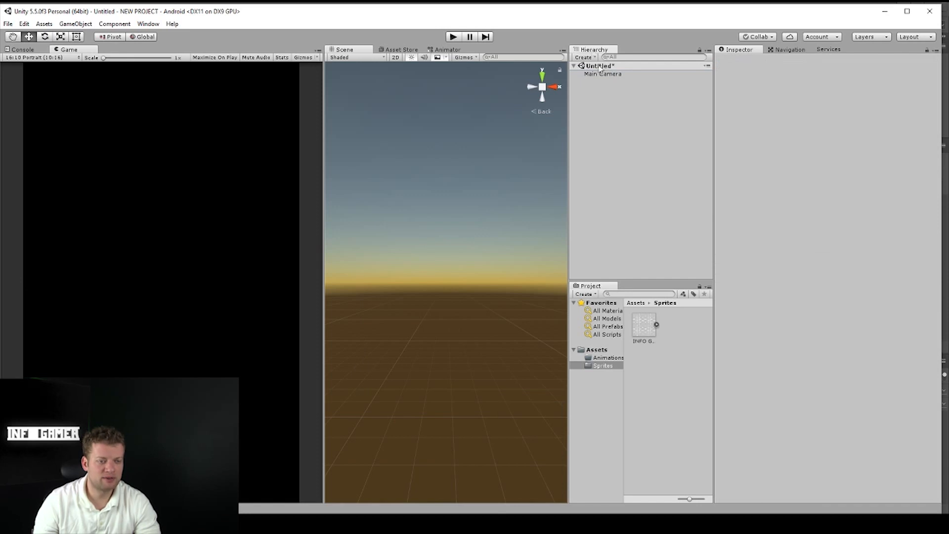
pyautogui.rightClick(611, 101)
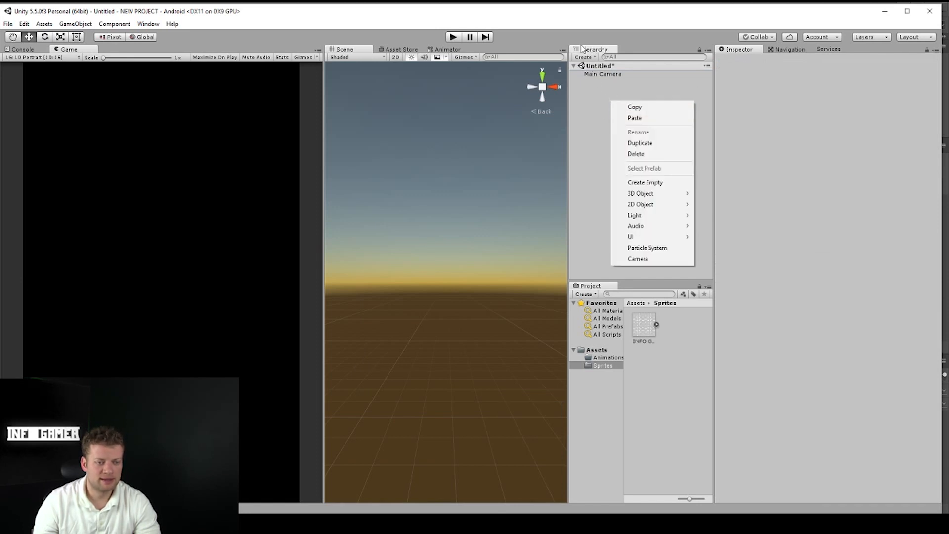
pyautogui.rightClick(583, 108)
pyautogui.rightClick(629, 99)
pyautogui.rightClick(597, 127)
pyautogui.moveTo(638, 263)
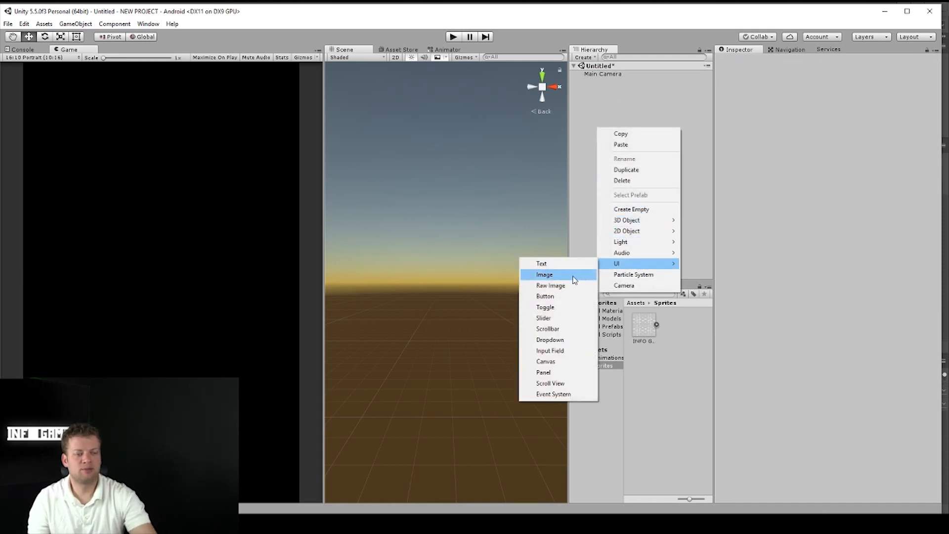
pyautogui.click(574, 280)
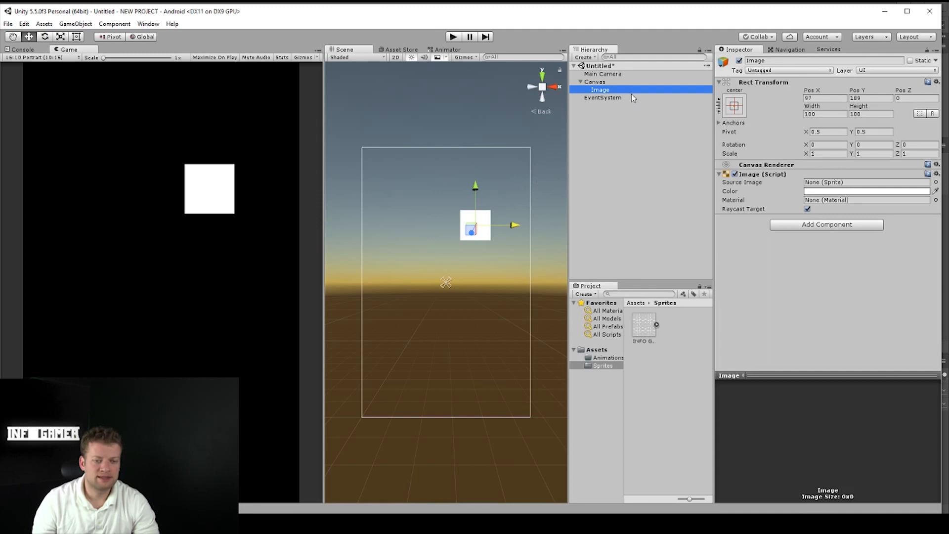
# Centre the new Image on the canvas by setting its Pos X and Pos Y to 0
pyautogui.click(828, 97)
pyautogui.write('0')
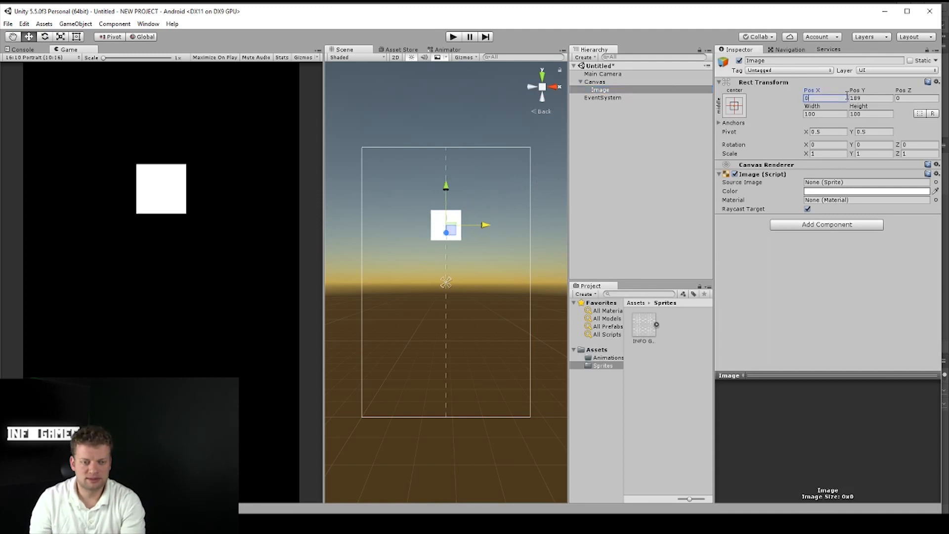
pyautogui.click(862, 98)
pyautogui.write('0')
pyautogui.click(921, 97)
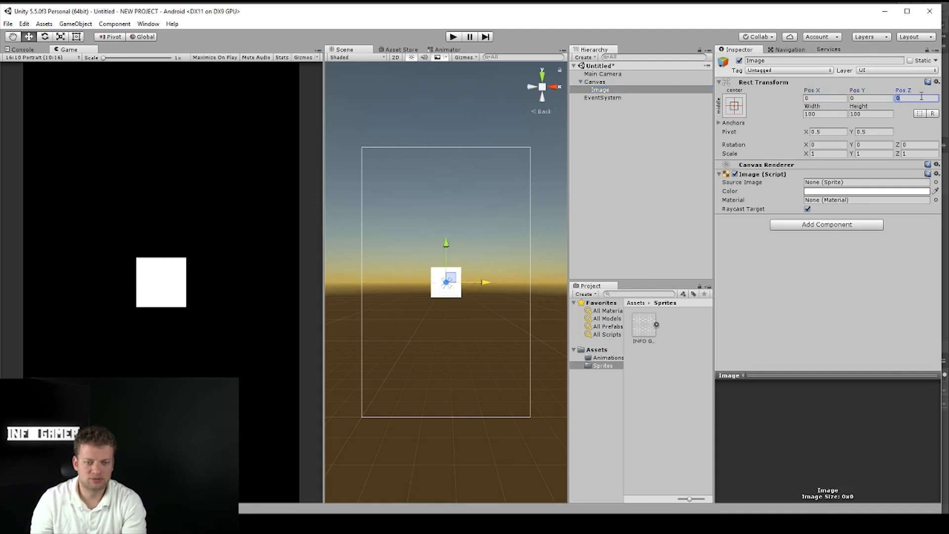
pyautogui.click(616, 206)
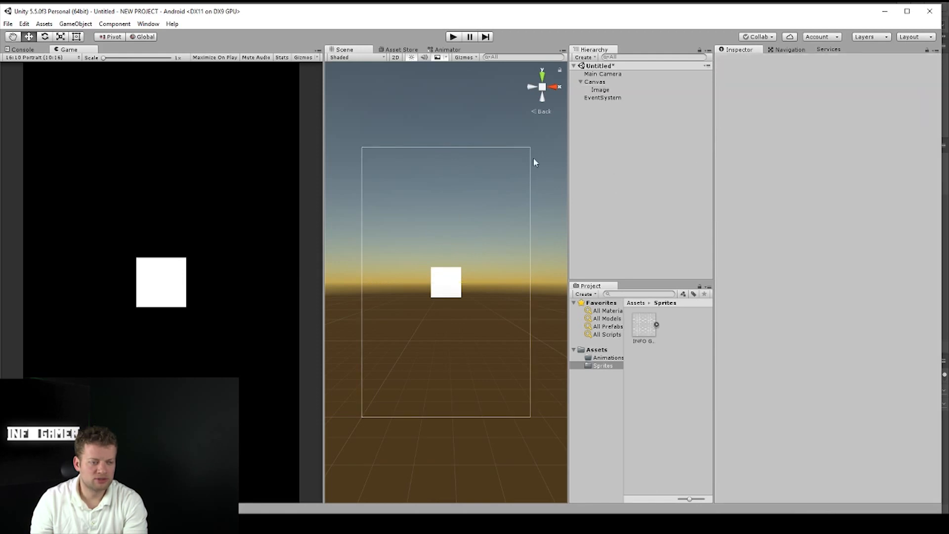
# Set the Canvas Scaler's UI Scale Mode on the Canvas to Scale With Screen Size
pyautogui.click(609, 82)
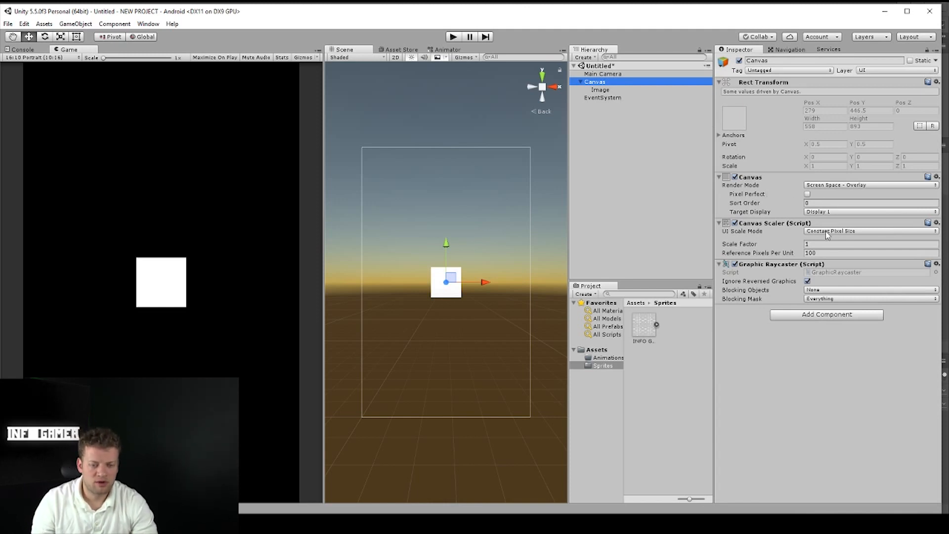
pyautogui.click(720, 223)
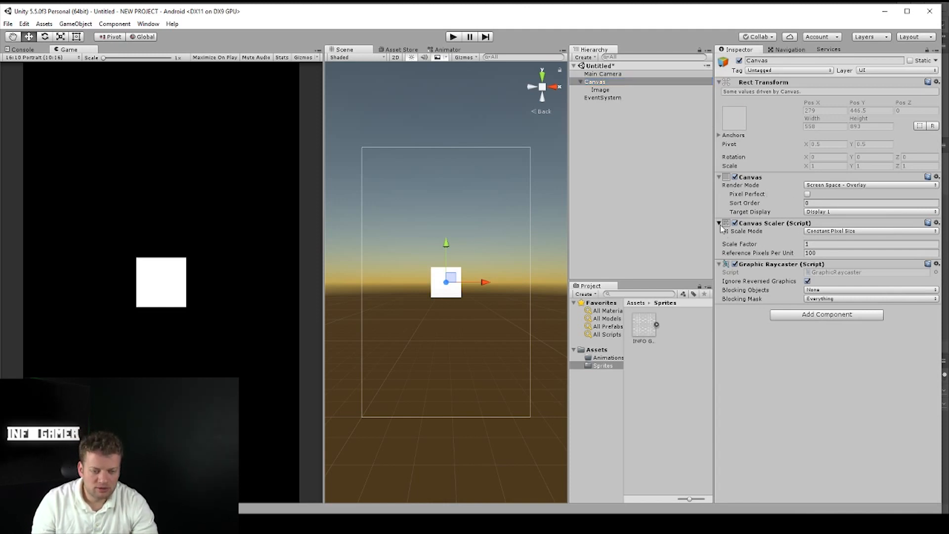
pyautogui.click(720, 223)
pyautogui.click(837, 232)
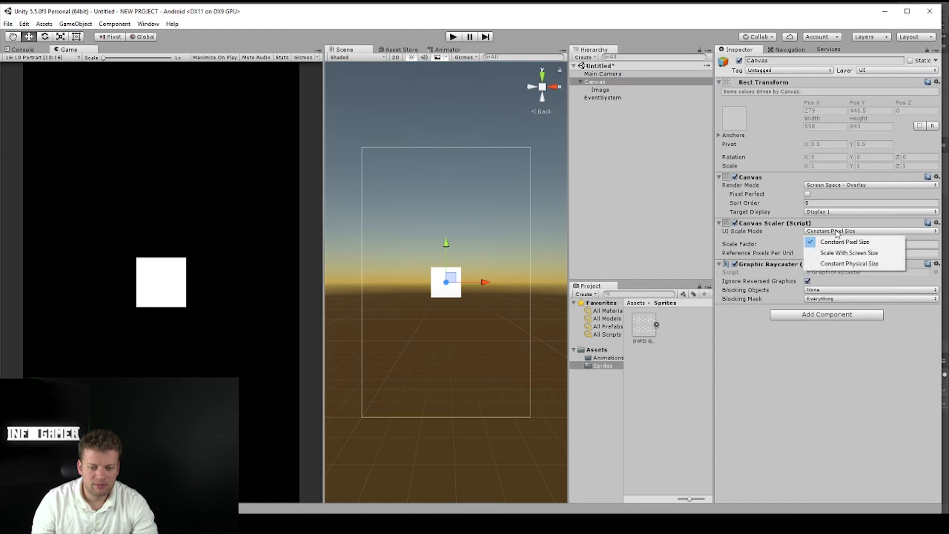
pyautogui.click(860, 253)
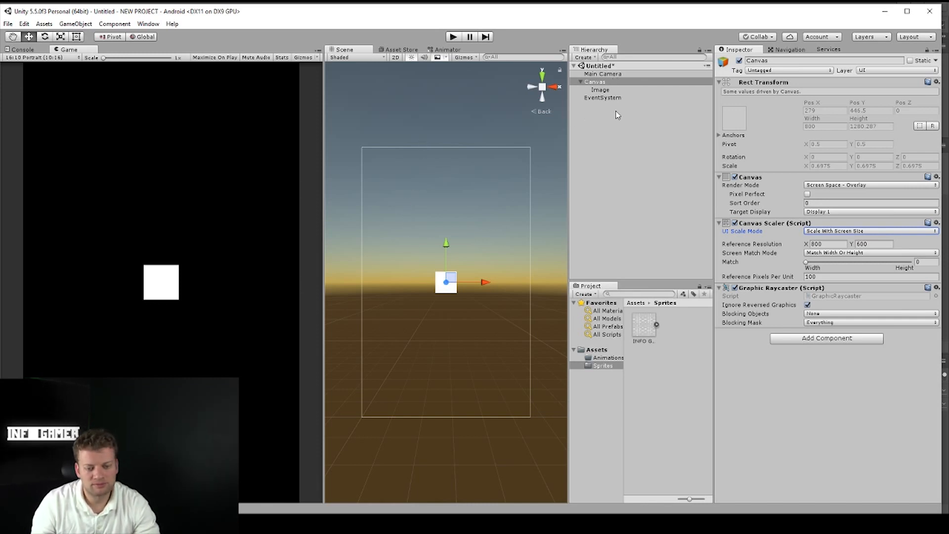
pyautogui.click(604, 83)
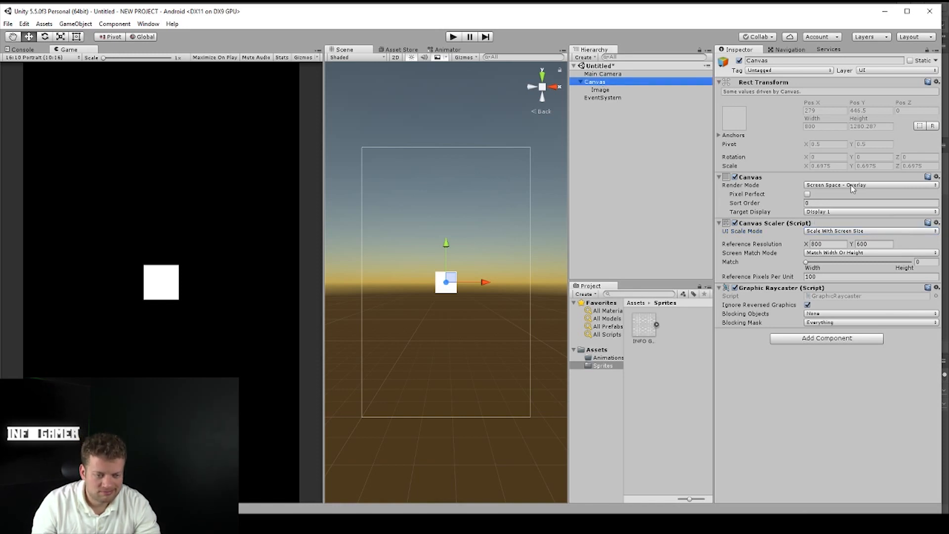
# Set the Image's width and height to 1500 each
pyautogui.click(608, 91)
pyautogui.click(835, 111)
pyautogui.write('1500')
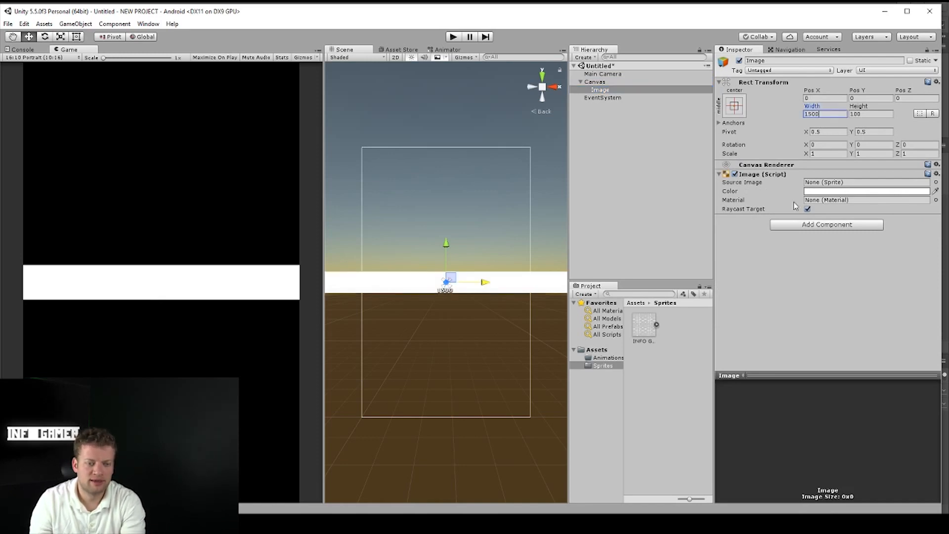
pyautogui.click(878, 114)
pyautogui.write('155')
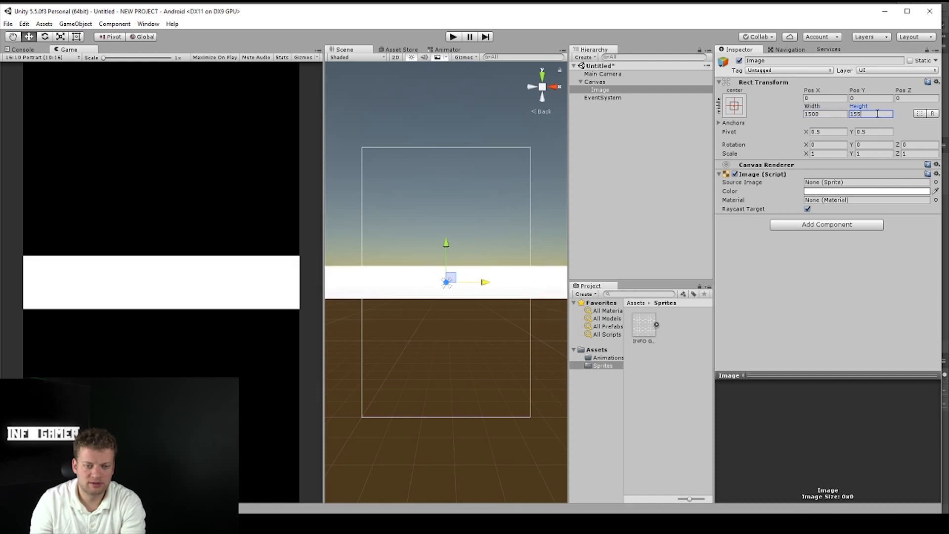
pyautogui.write('00')
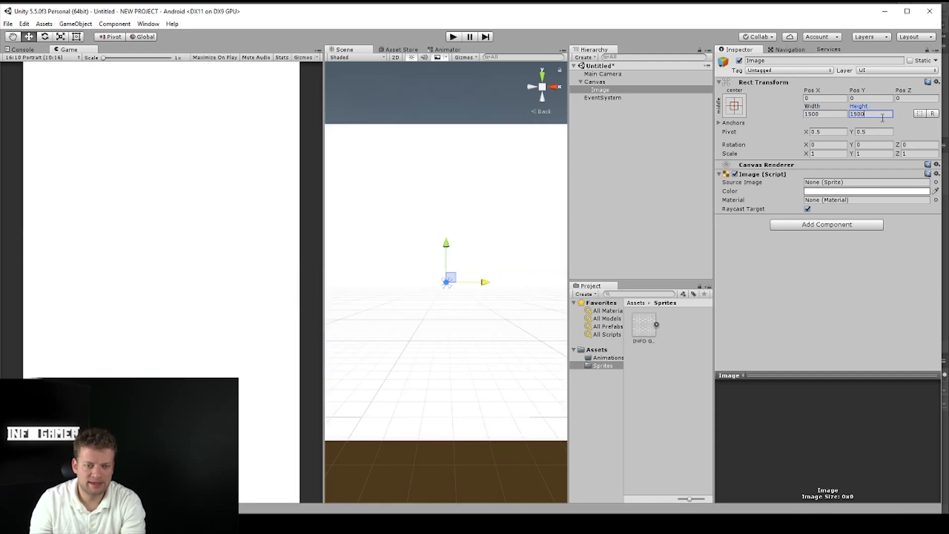
pyautogui.click(876, 99)
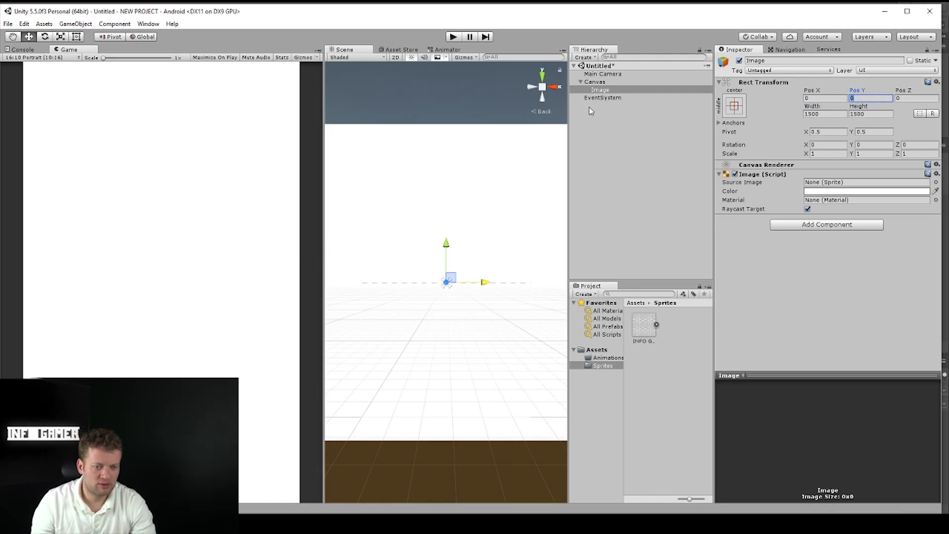
# Assign the INFO Gamer Background sprite as the Image's source image
pyautogui.click(657, 326)
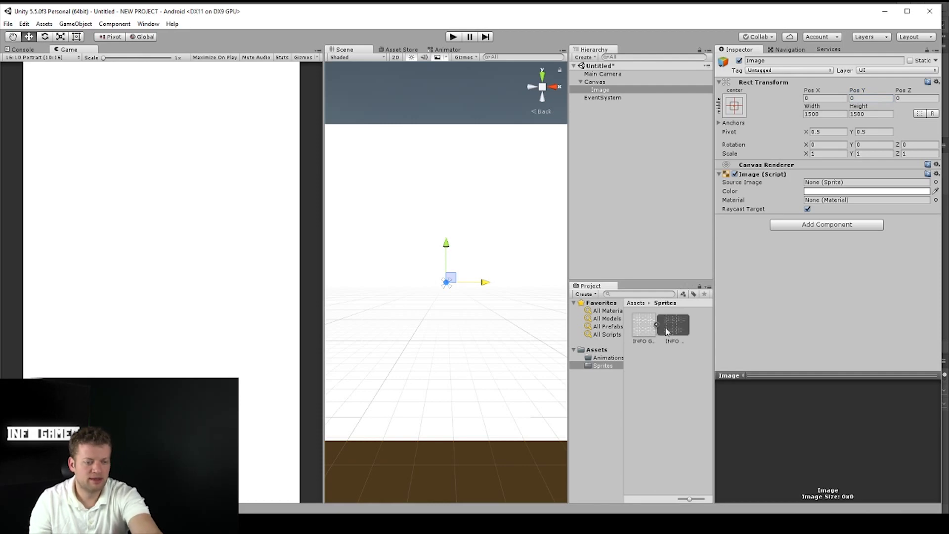
pyautogui.click(657, 325)
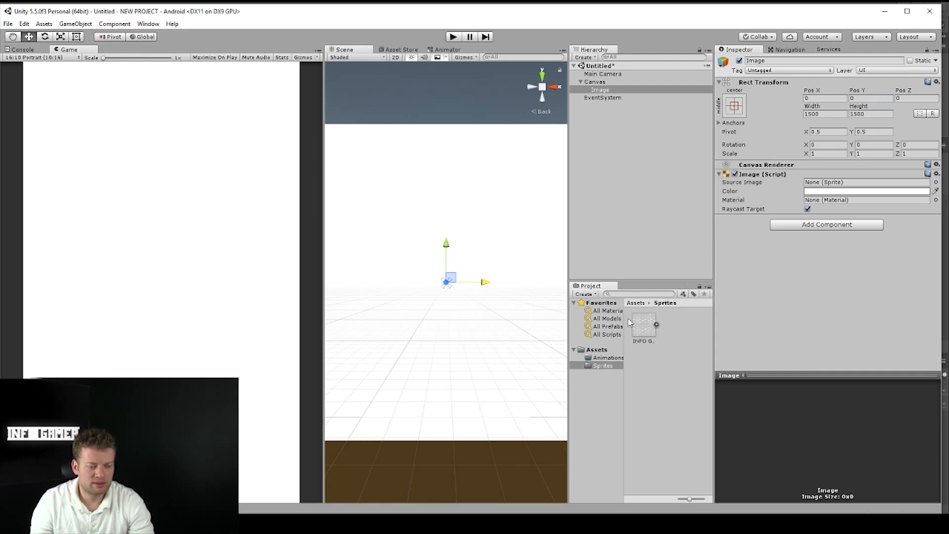
pyautogui.click(656, 326)
pyautogui.moveTo(673, 325); pyautogui.dragTo(843, 185)
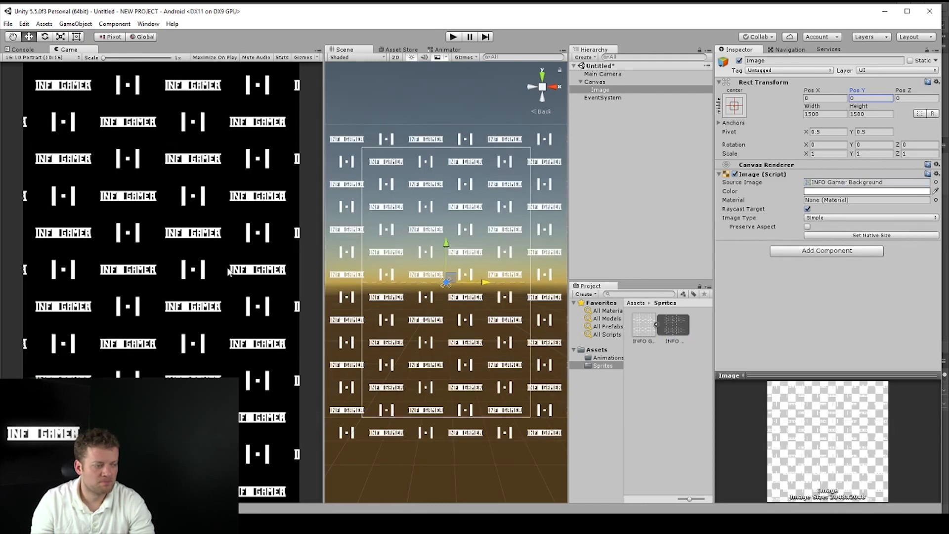
pyautogui.scroll(-5, 448, 353)
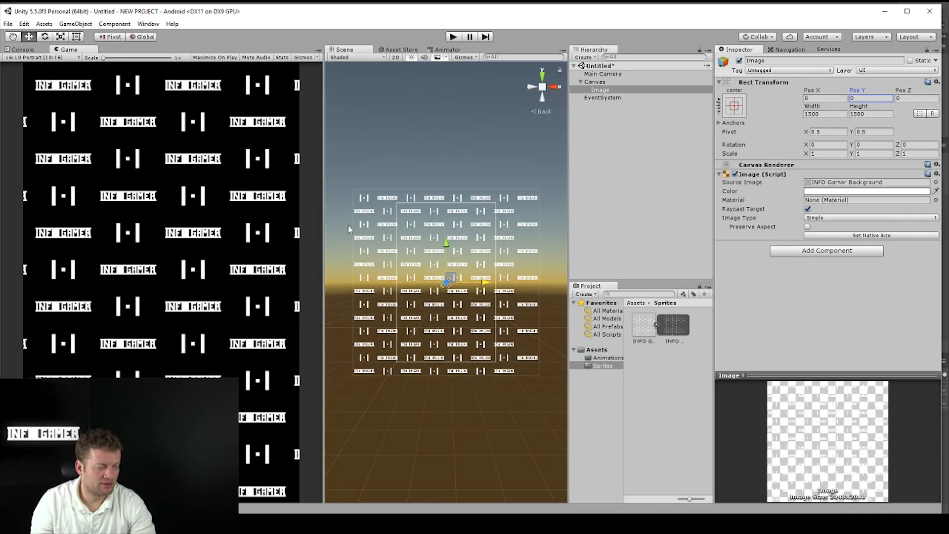
# Rename the Image object under the Canvas as IconBG
pyautogui.click(594, 92)
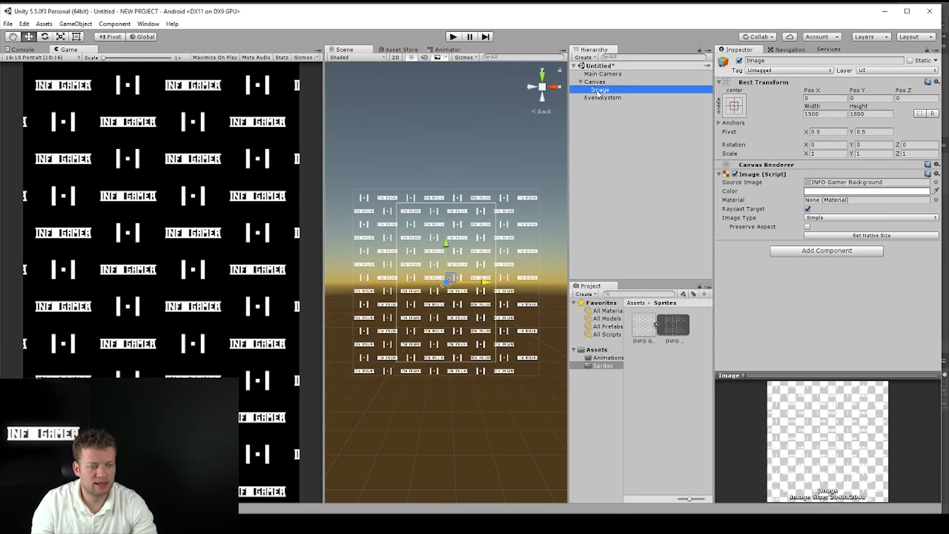
pyautogui.rightClick(602, 90)
pyautogui.click(624, 123)
pyautogui.write('IconBg')
pyautogui.press('BackSpace')
pyautogui.write('G')
pyautogui.click(623, 123)
# Duplicate the IconBG object twice within the Canvas
pyautogui.click(613, 90)
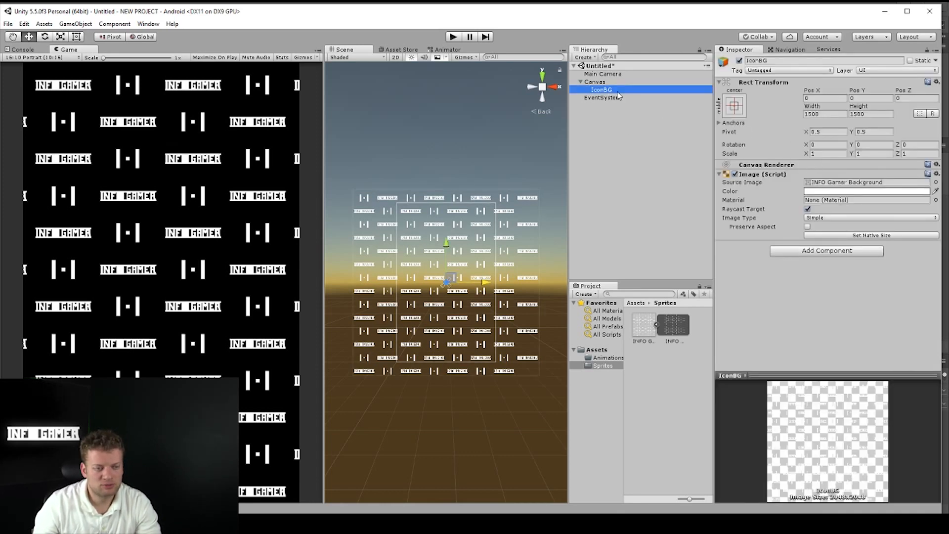
pyautogui.hotkey('ctrl', 'd')
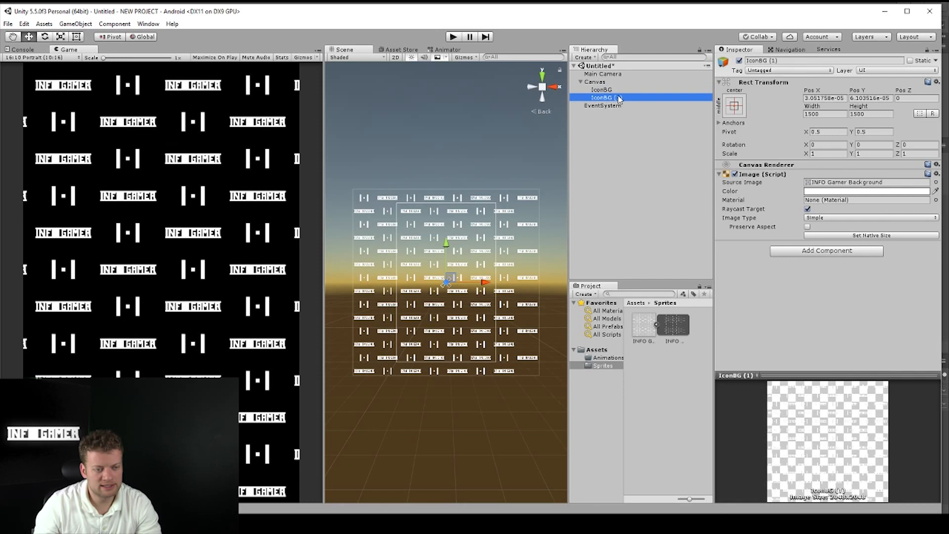
pyautogui.rightClick(619, 97)
pyautogui.click(687, 145)
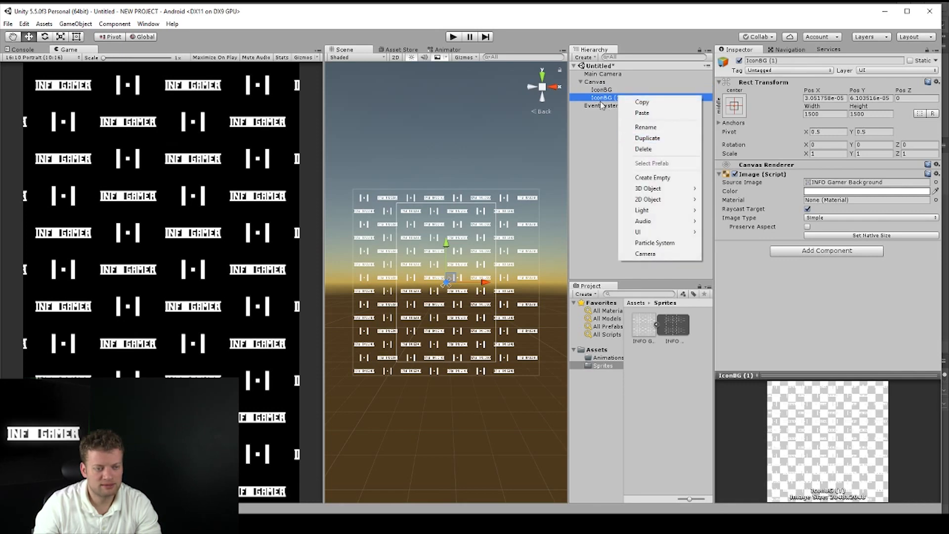
pyautogui.click(601, 102)
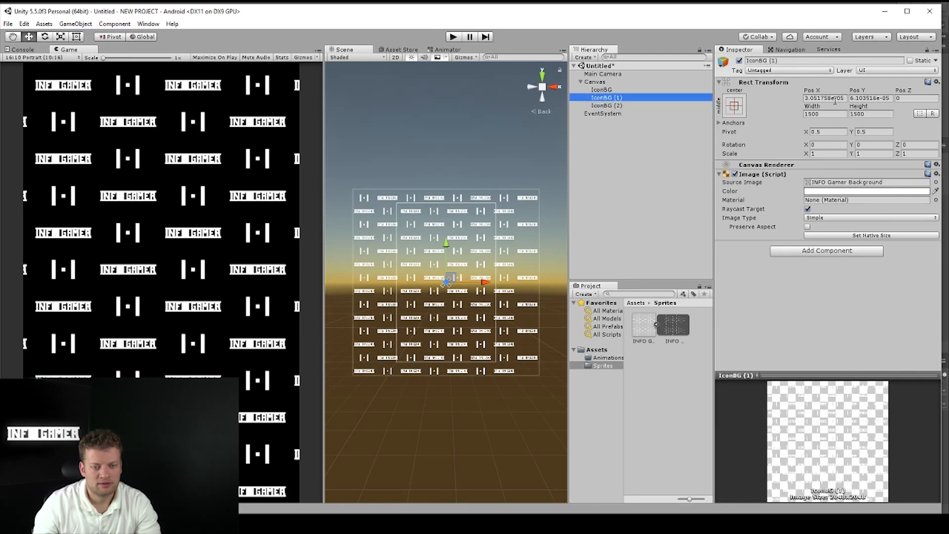
# Place IconBG (1) directly above the original by setting its Pos X to 0 and Pos Y to 1500
pyautogui.click(622, 90)
pyautogui.click(622, 98)
pyautogui.click(839, 98)
pyautogui.write('0')
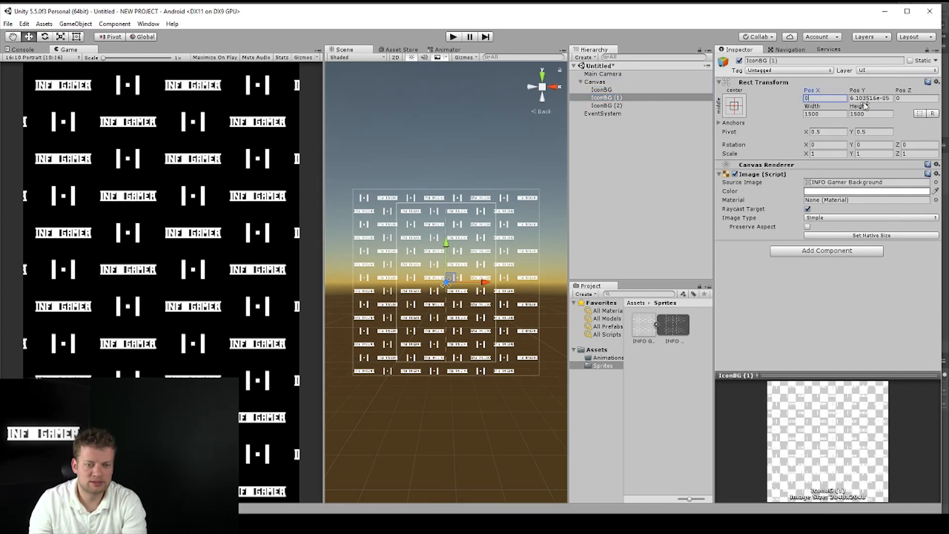
pyautogui.click(861, 98)
pyautogui.write('01500')
# Place IconBG (2) directly below the original by setting its Pos X to 0 and Pos Y to -1500
pyautogui.click(619, 106)
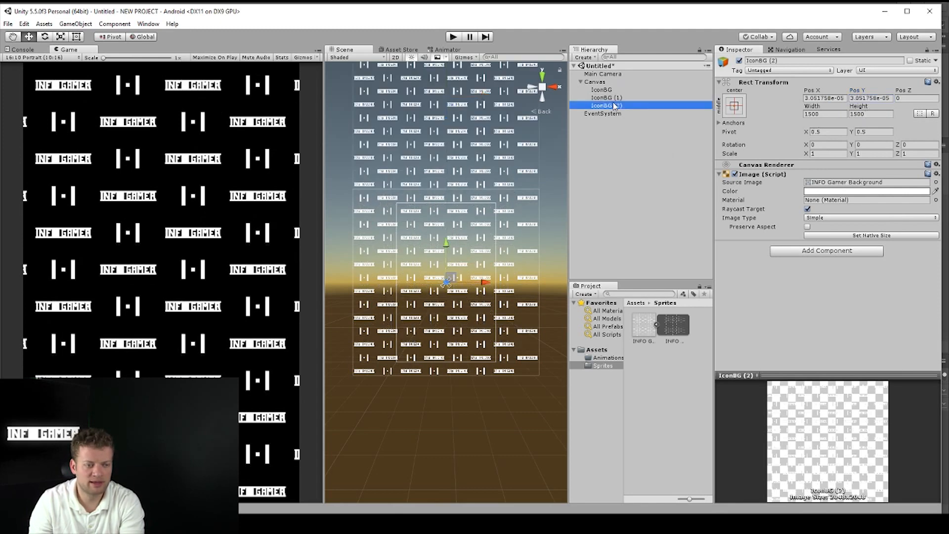
pyautogui.click(613, 98)
pyautogui.click(617, 106)
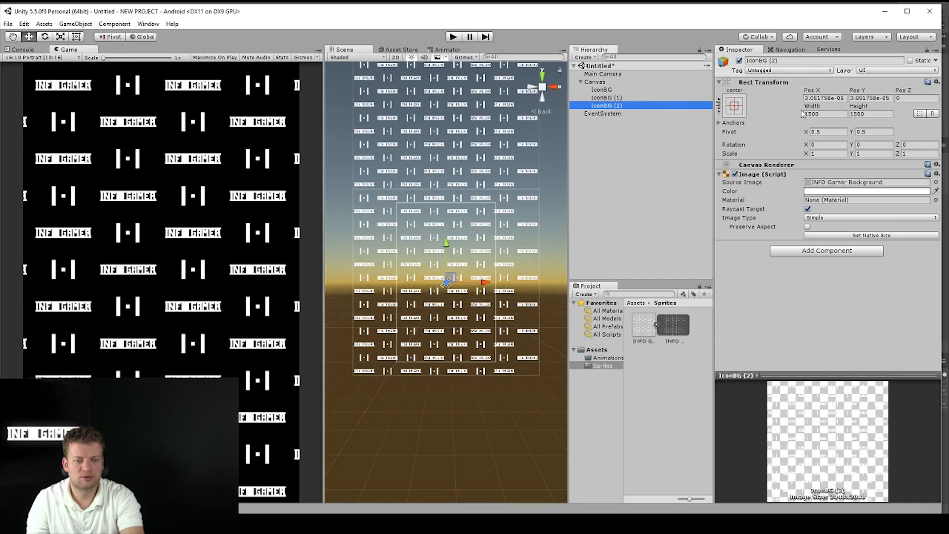
pyautogui.click(860, 98)
pyautogui.click(835, 98)
pyautogui.write('0')
pyautogui.click(873, 97)
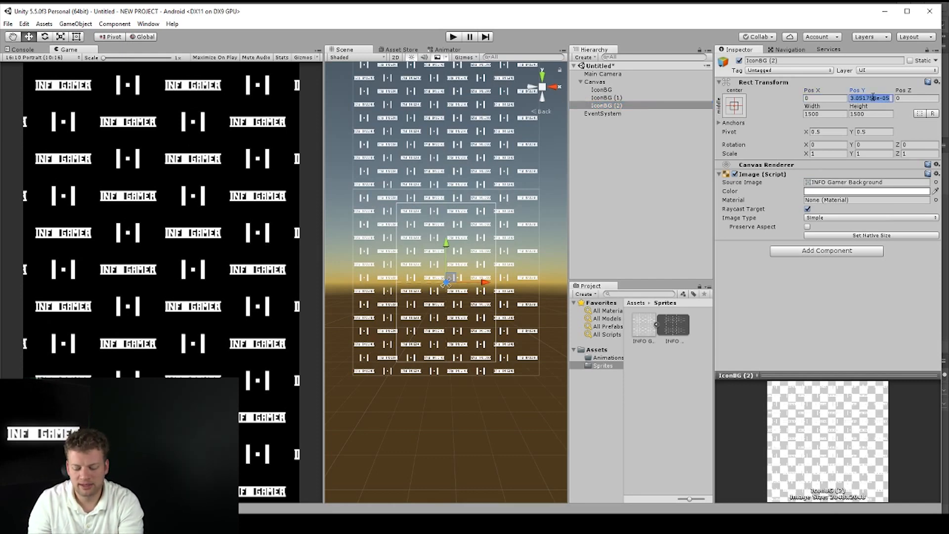
pyautogui.write('-1500')
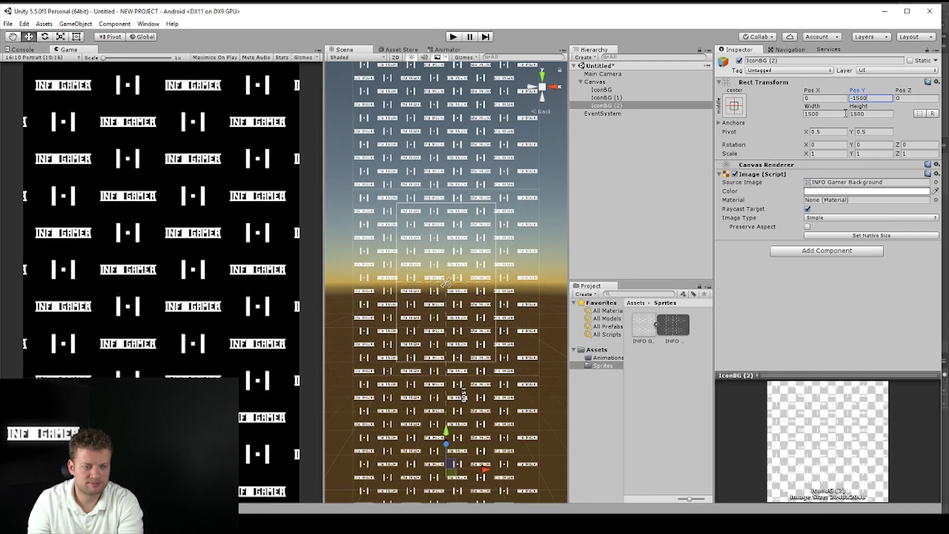
pyautogui.click(588, 217)
pyautogui.scroll(-3, 524, 247)
pyautogui.scroll(-2, 507, 257)
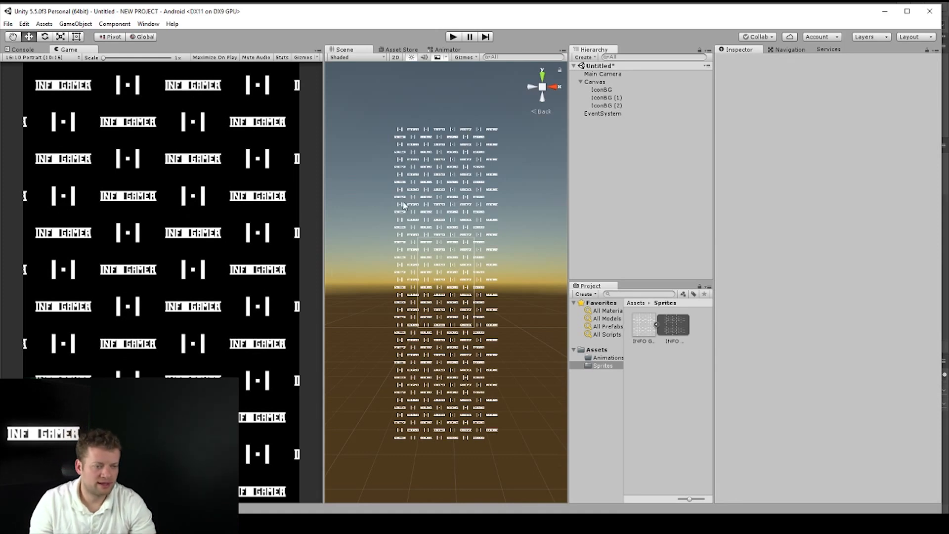
# Create an empty child object under the Canvas and open its name for editing
pyautogui.click(643, 97)
pyautogui.click(599, 82)
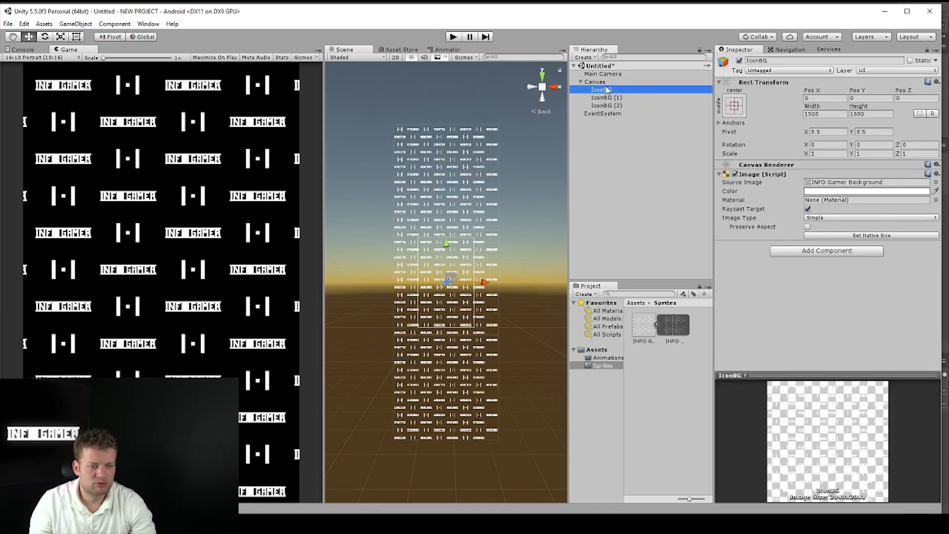
pyautogui.rightClick(604, 83)
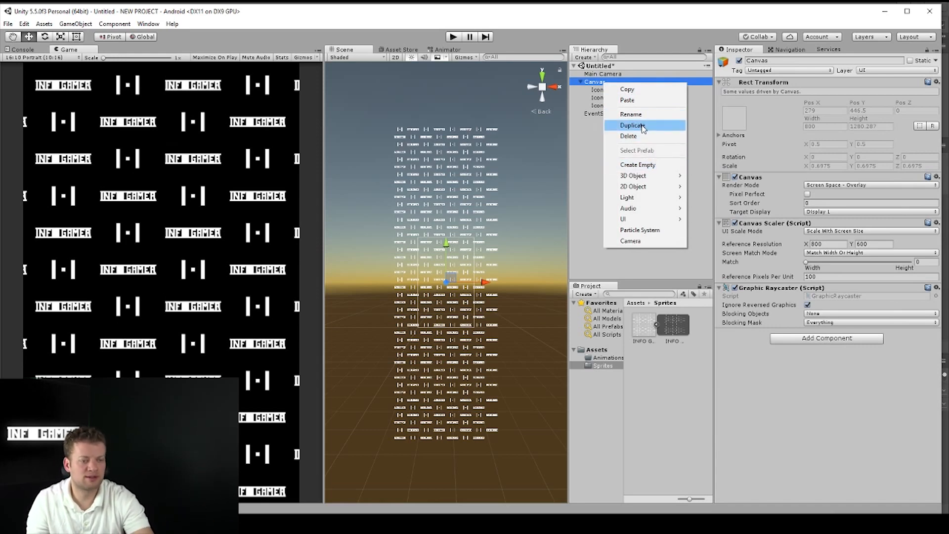
pyautogui.click(597, 82)
pyautogui.rightClick(597, 82)
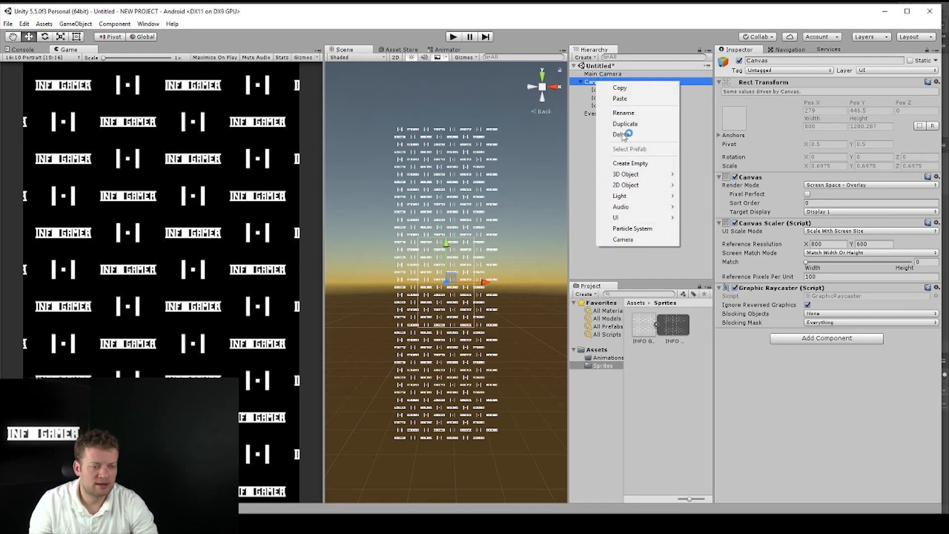
pyautogui.click(638, 164)
pyautogui.rightClick(622, 113)
pyautogui.click(644, 143)
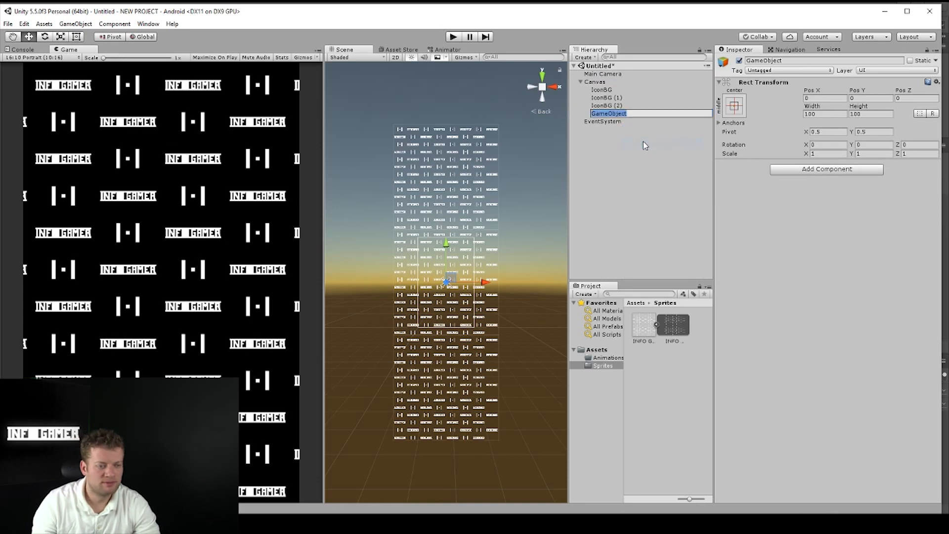
# Name the new empty Canvas child IconBGHolder
pyautogui.write('Icon')
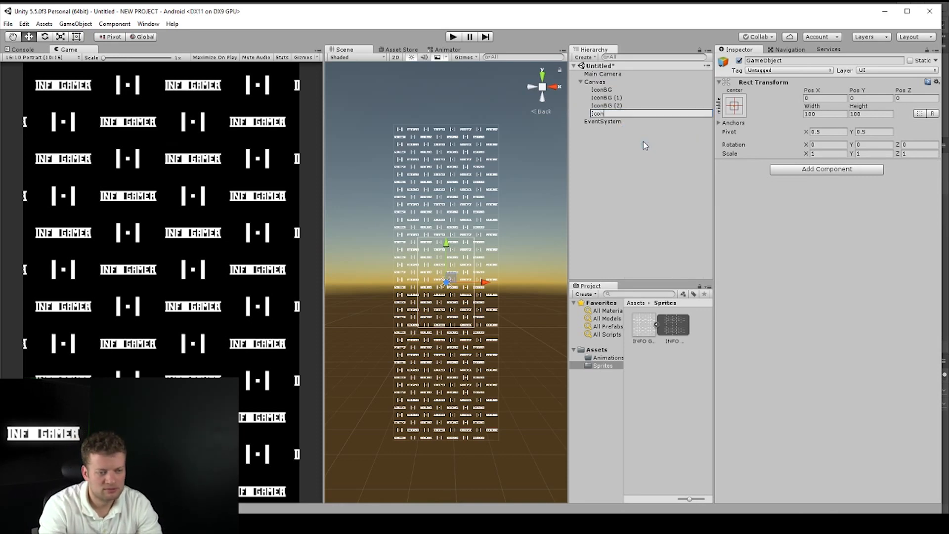
pyautogui.write('BgHo')
pyautogui.press('Left')
pyautogui.press('Left')
pyautogui.press('BackSpace')
pyautogui.write('G')
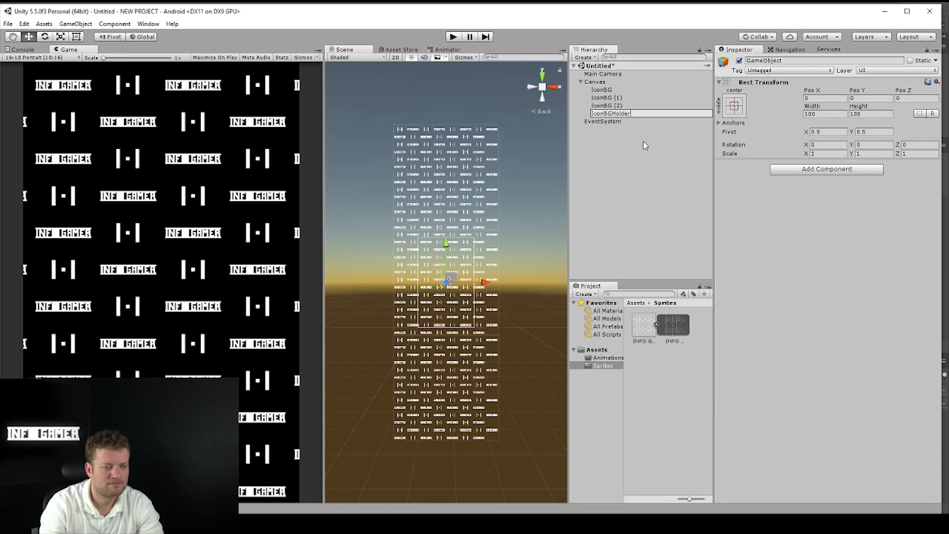
pyautogui.click(644, 142)
# Parent IconBG, IconBG (1) and IconBG (2) together under IconBGHolder
pyautogui.moveTo(619, 98); pyautogui.dragTo(613, 80)
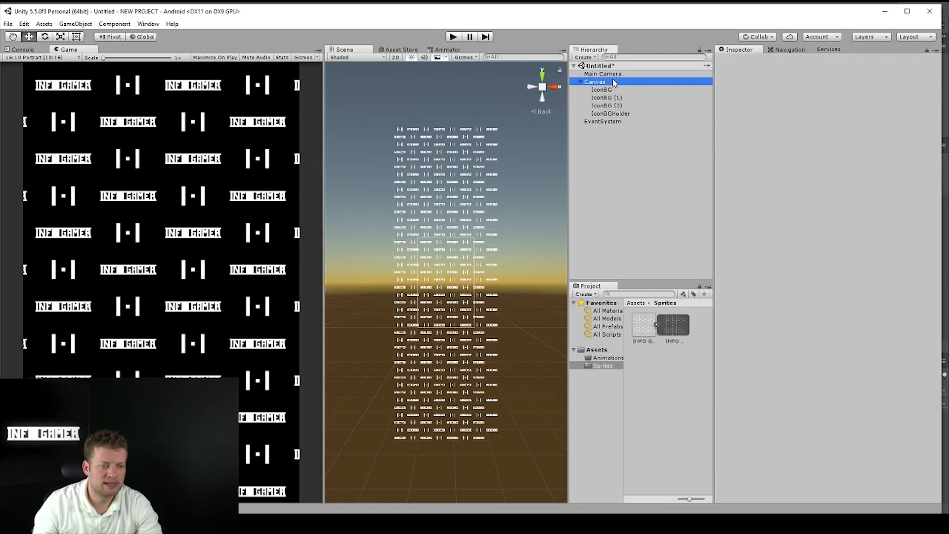
pyautogui.click(614, 89)
pyautogui.keyDown('shift'); pyautogui.click(625, 105); pyautogui.keyUp('shift')
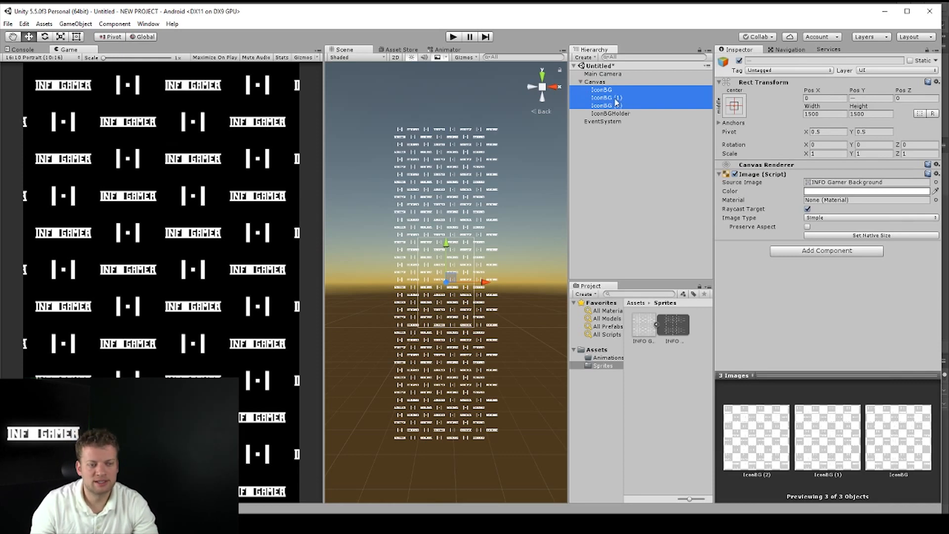
pyautogui.moveTo(617, 101); pyautogui.dragTo(614, 114)
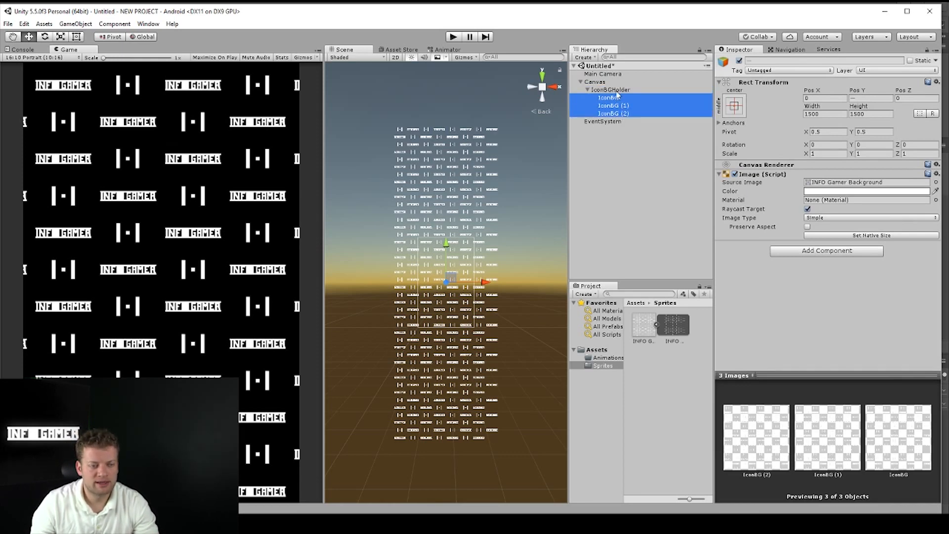
pyautogui.click(616, 91)
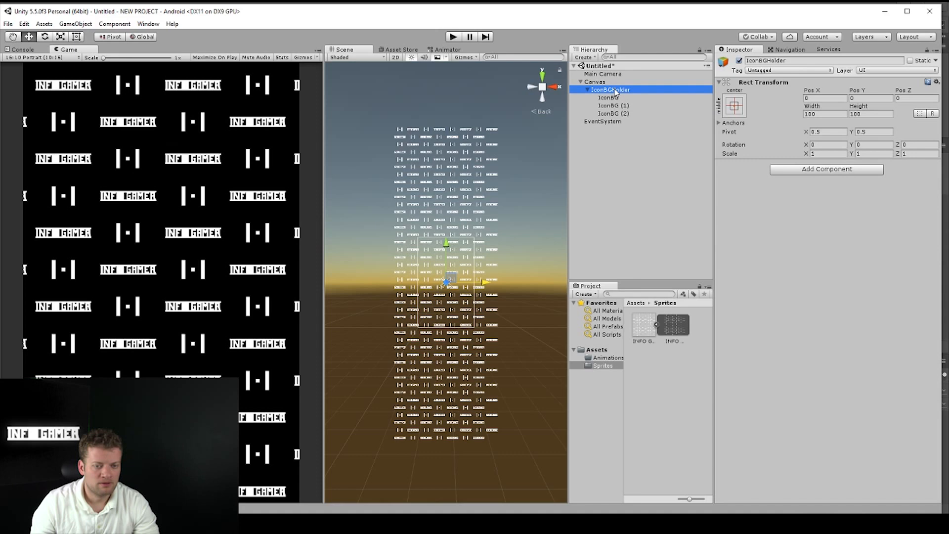
pyautogui.click(615, 91)
pyautogui.click(658, 164)
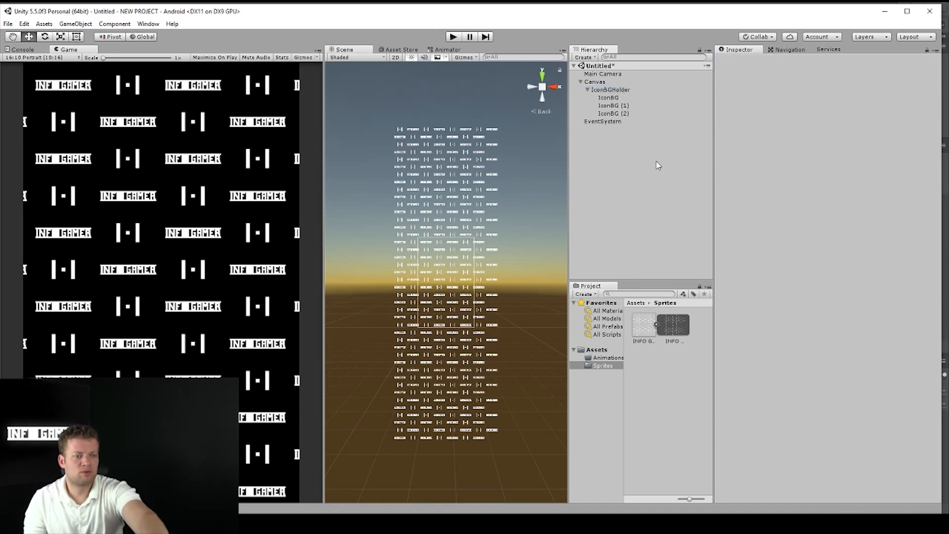
pyautogui.click(625, 99)
pyautogui.click(623, 90)
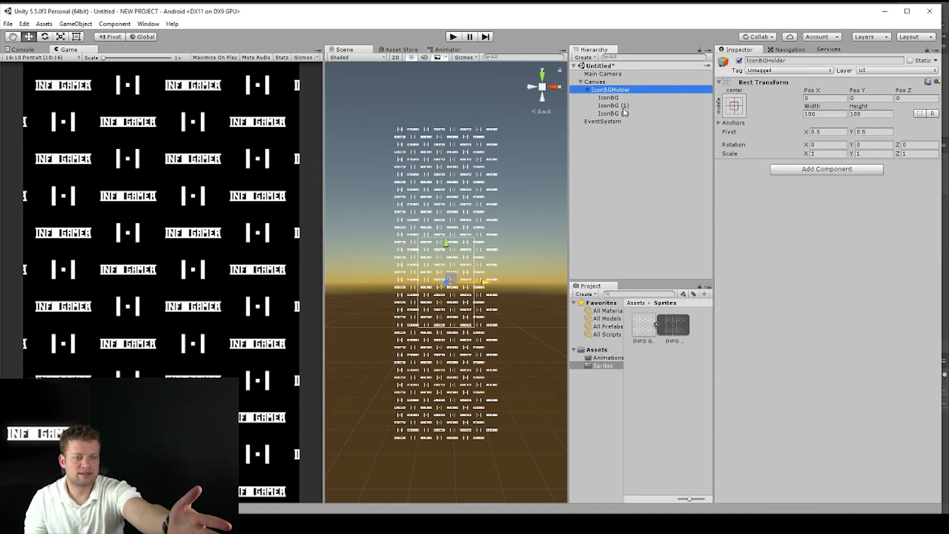
pyautogui.click(621, 91)
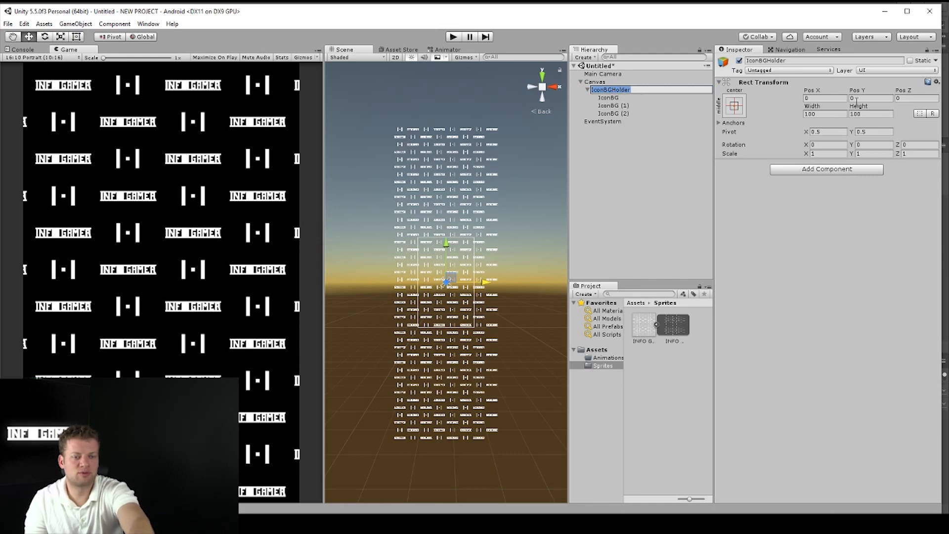
pyautogui.click(658, 141)
# Tilt IconBGHolder to about -22.36 on Z rotation and move it up to about Pos X 524, Pos Y 1292, keeping the canvas covered
pyautogui.click(623, 91)
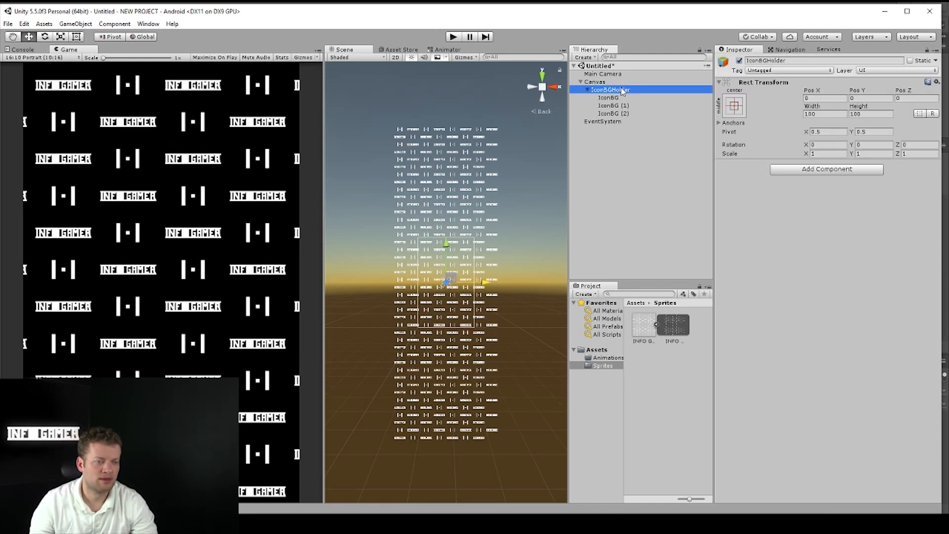
pyautogui.moveTo(445, 241); pyautogui.dragTo(462, 148)
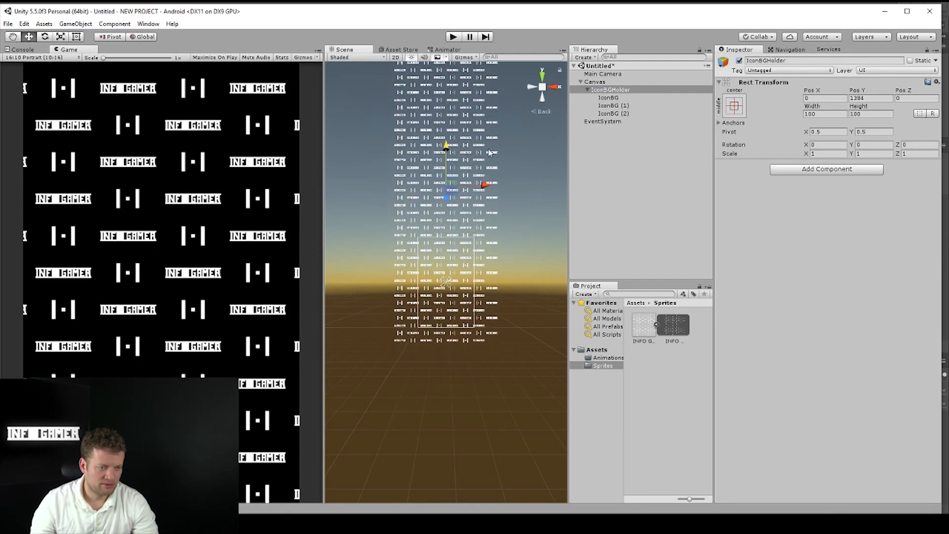
pyautogui.click(601, 91)
pyautogui.moveTo(453, 149); pyautogui.dragTo(451, 145)
pyautogui.moveTo(484, 184); pyautogui.dragTo(497, 185)
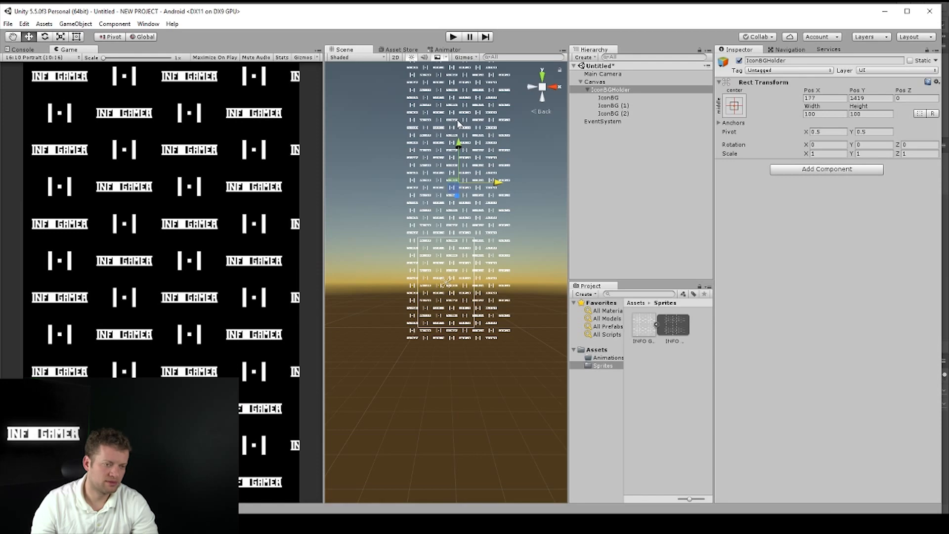
pyautogui.press('e')
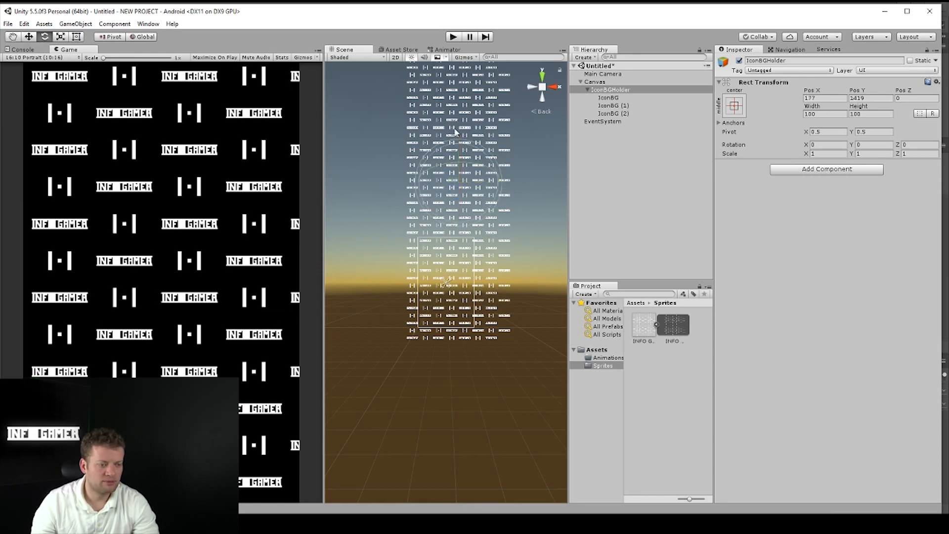
pyautogui.moveTo(492, 167); pyautogui.dragTo(519, 184)
pyautogui.press('w')
pyautogui.moveTo(481, 145); pyautogui.dragTo(481, 153)
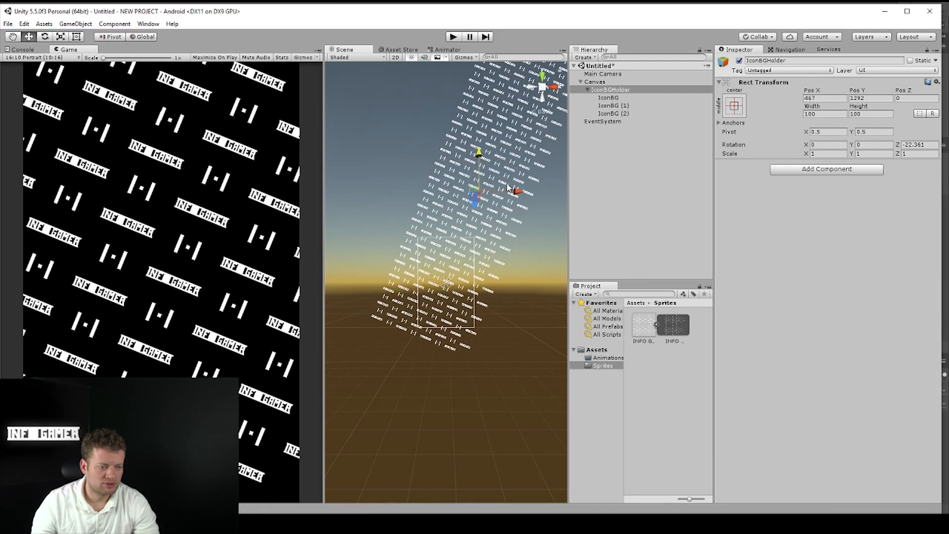
pyautogui.moveTo(517, 191); pyautogui.dragTo(522, 193)
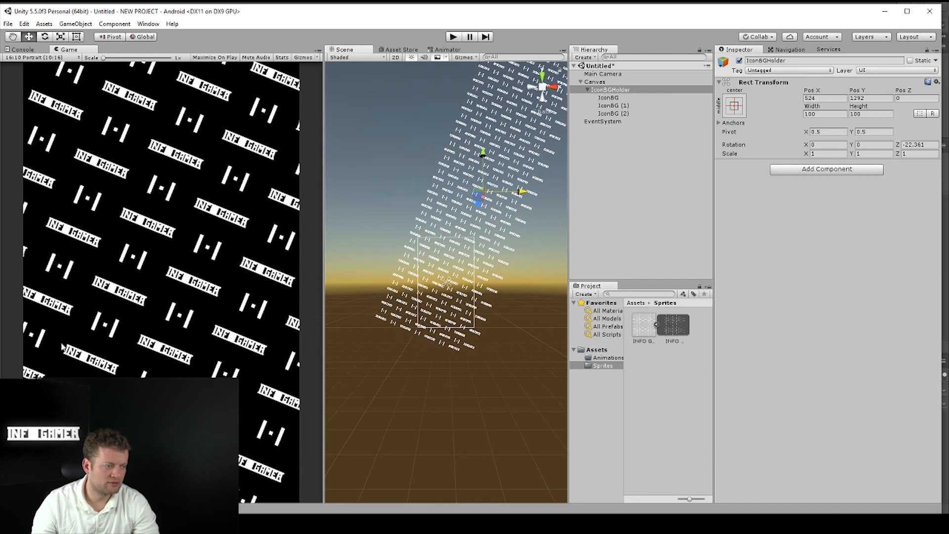
# Open the Animation window for IconBGHolder and float it over the workspace
pyautogui.click(618, 98)
pyautogui.click(617, 91)
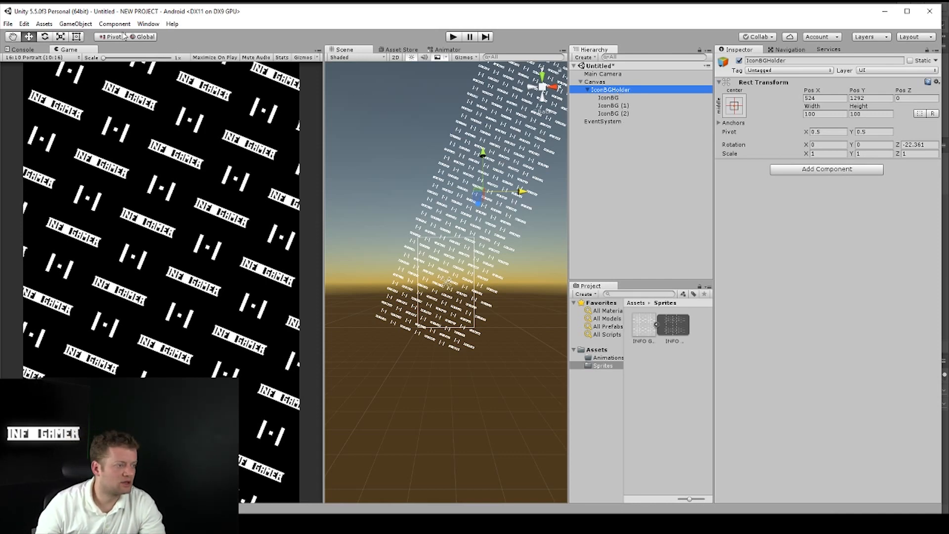
pyautogui.click(148, 24)
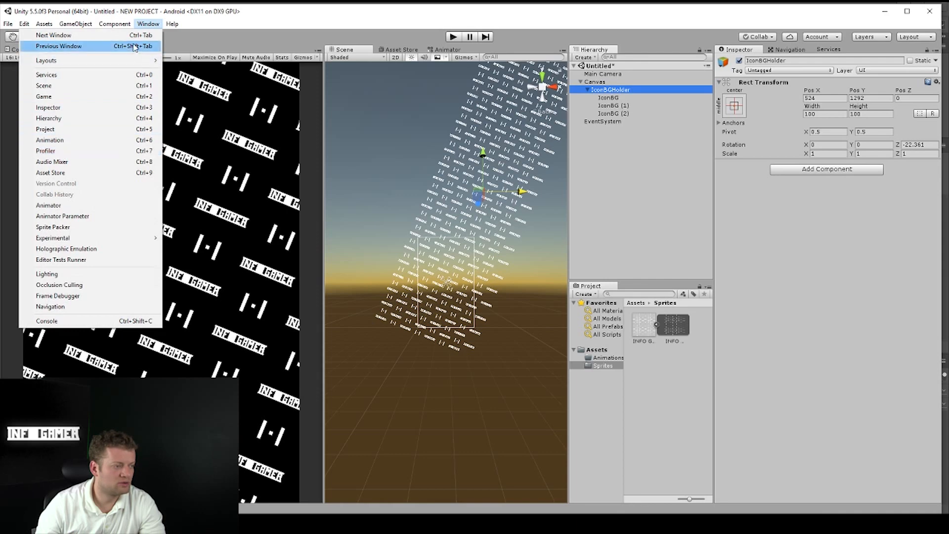
pyautogui.click(142, 20)
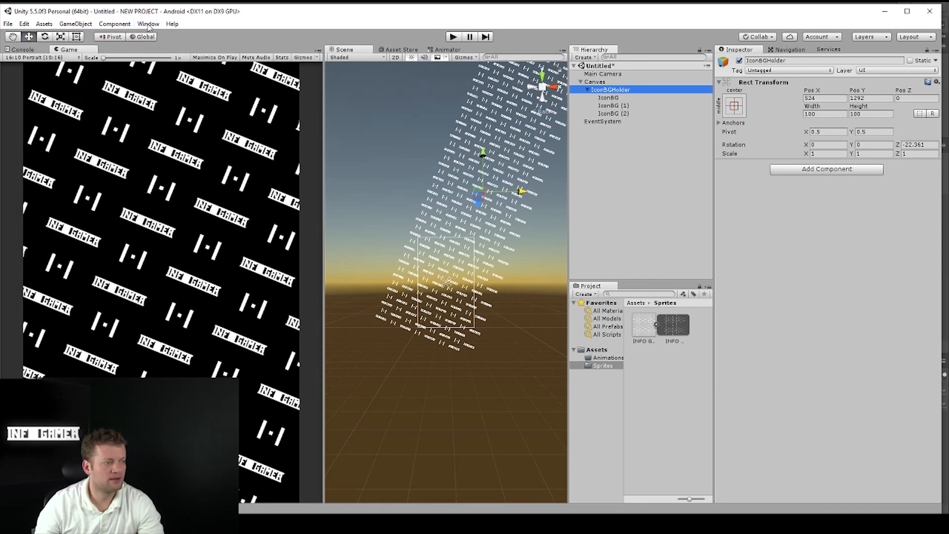
pyautogui.click(148, 25)
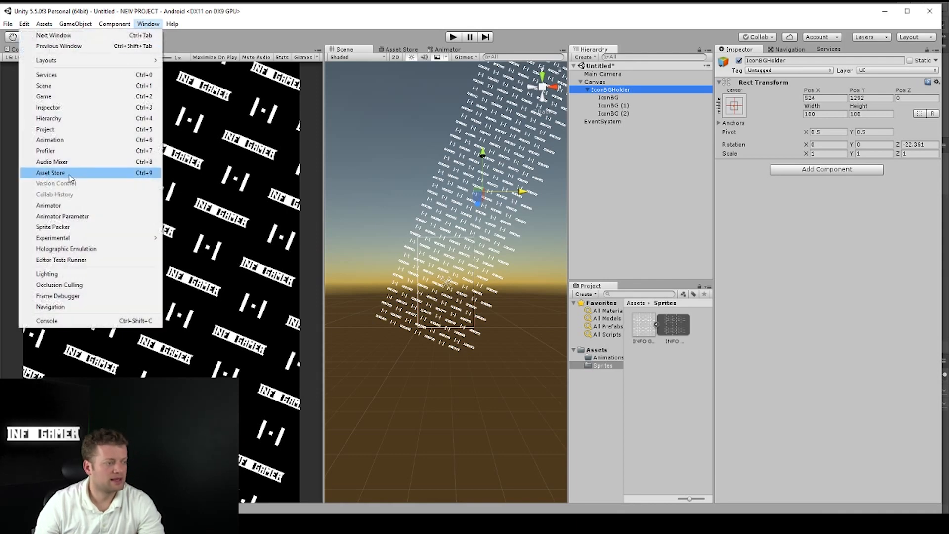
pyautogui.click(64, 140)
pyautogui.moveTo(739, 249); pyautogui.dragTo(496, 203)
pyautogui.click(611, 91)
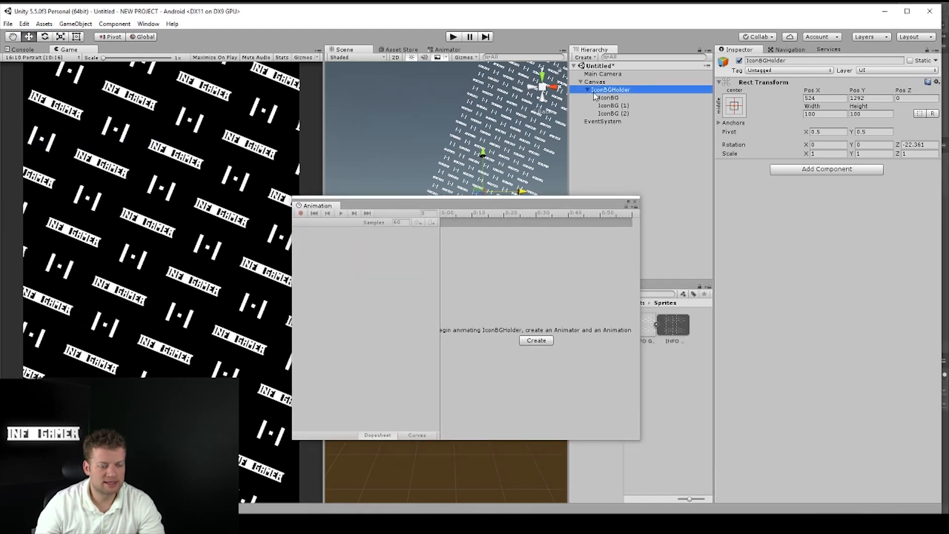
# Create an animation clip for IconBGHolder, saved in the Sprites folder as IconBGMoving
pyautogui.click(532, 342)
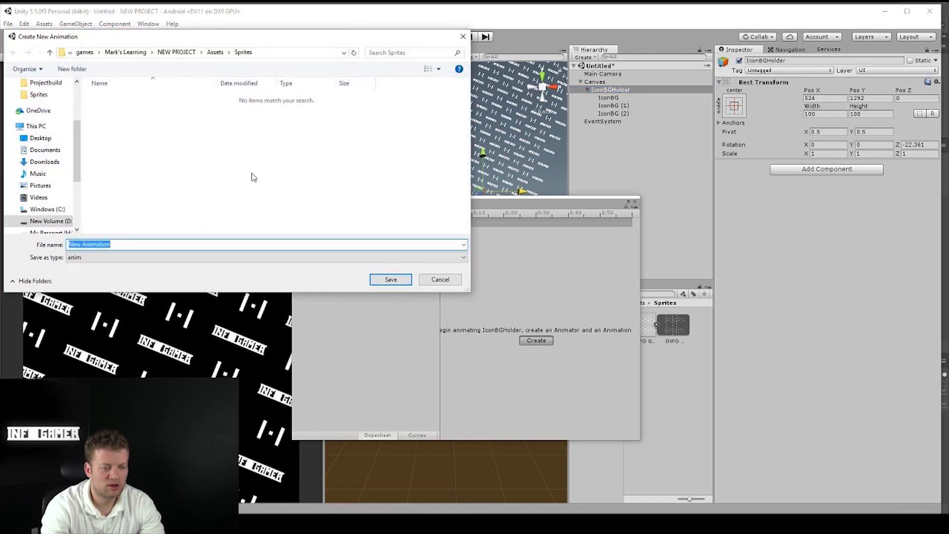
pyautogui.write('IconBGMoving')
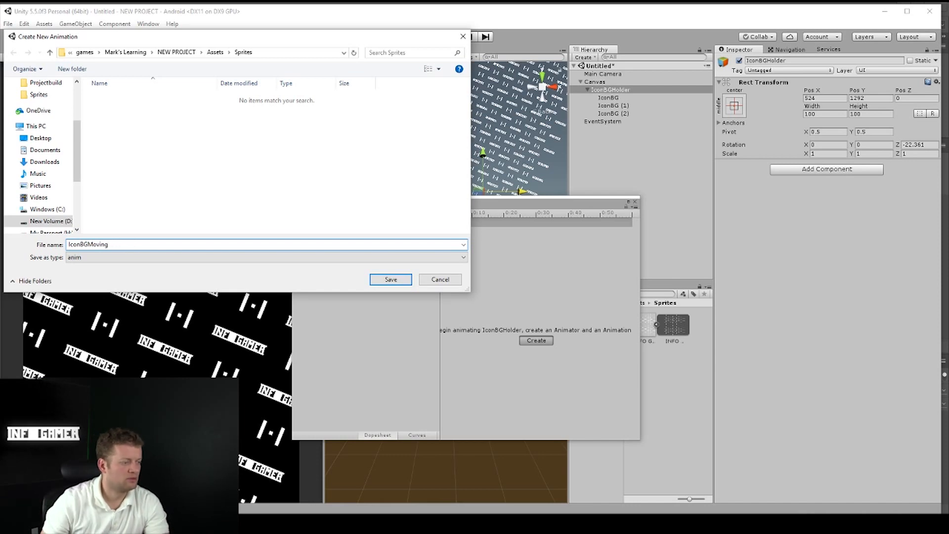
pyautogui.click(391, 280)
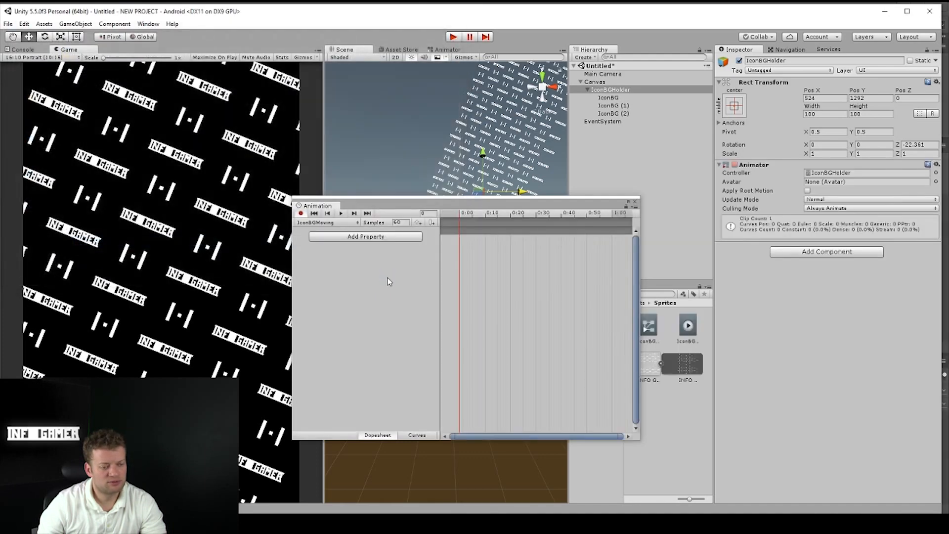
# Add the Rect Transform Position (Z) property to the IconBGMoving clip
pyautogui.click(407, 239)
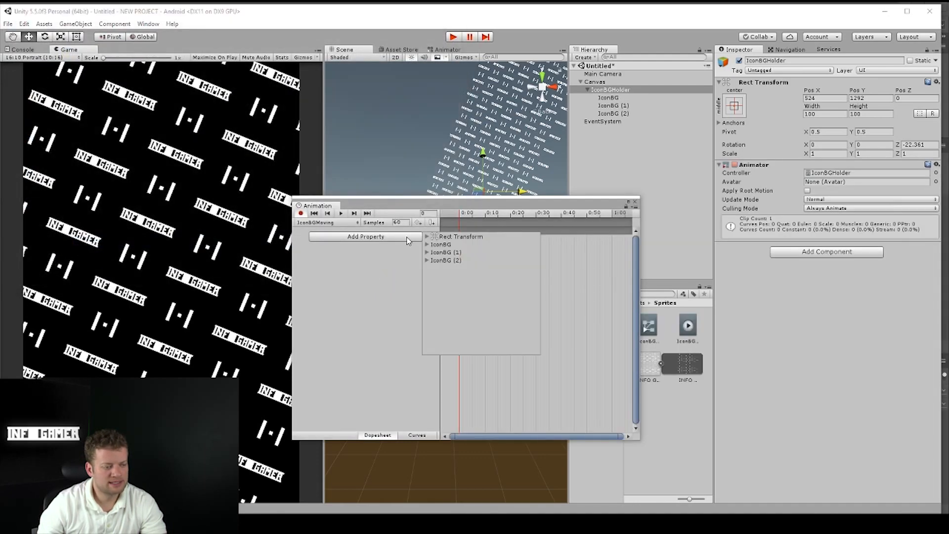
pyautogui.click(444, 237)
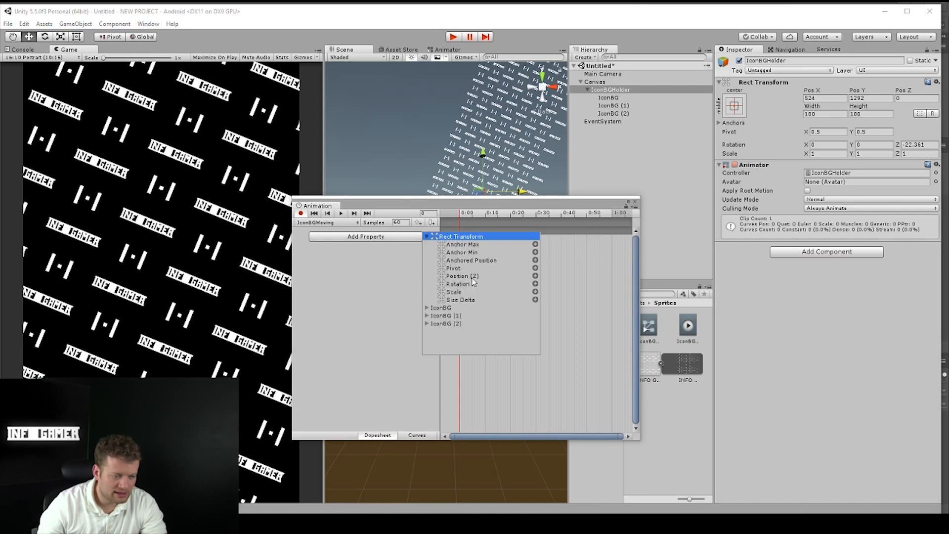
pyautogui.click(535, 276)
pyautogui.moveTo(533, 208); pyautogui.dragTo(446, 246)
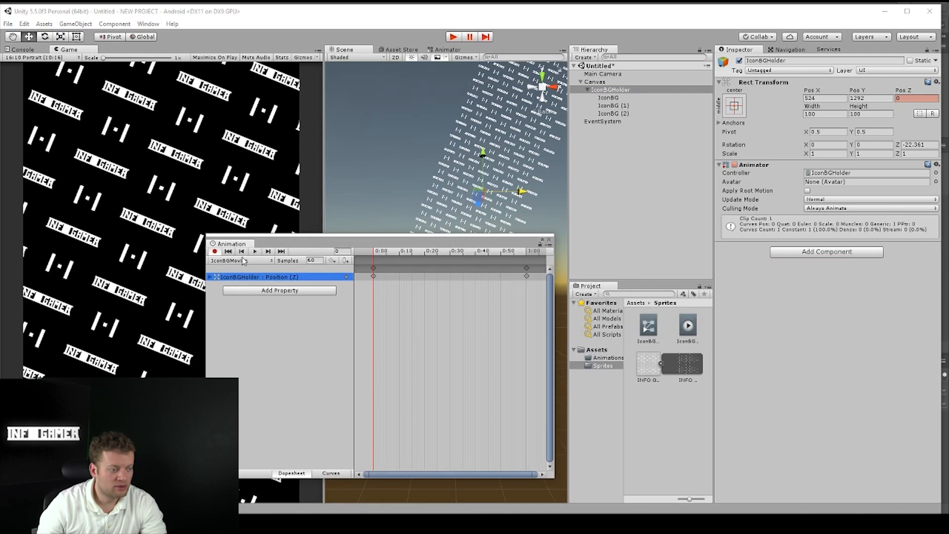
# At frame 60 of IconBGMoving, key IconBGHolder down along its tilt to about Pos X -529, Pos Y -1286, with the pattern covering the canvas
pyautogui.moveTo(376, 257); pyautogui.dragTo(306, 254)
pyautogui.moveTo(481, 153); pyautogui.dragTo(494, 283)
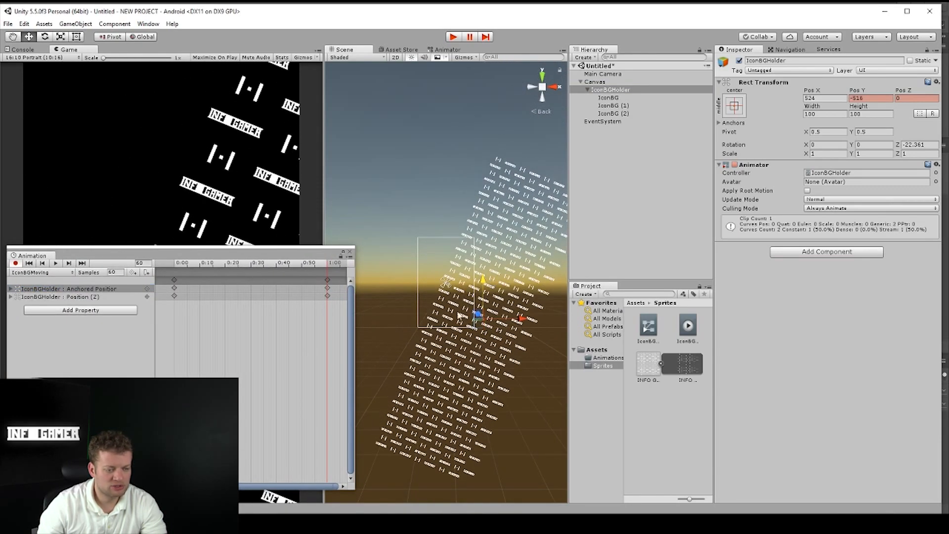
pyautogui.moveTo(522, 324); pyautogui.dragTo(458, 316)
pyautogui.moveTo(421, 283); pyautogui.dragTo(421, 337)
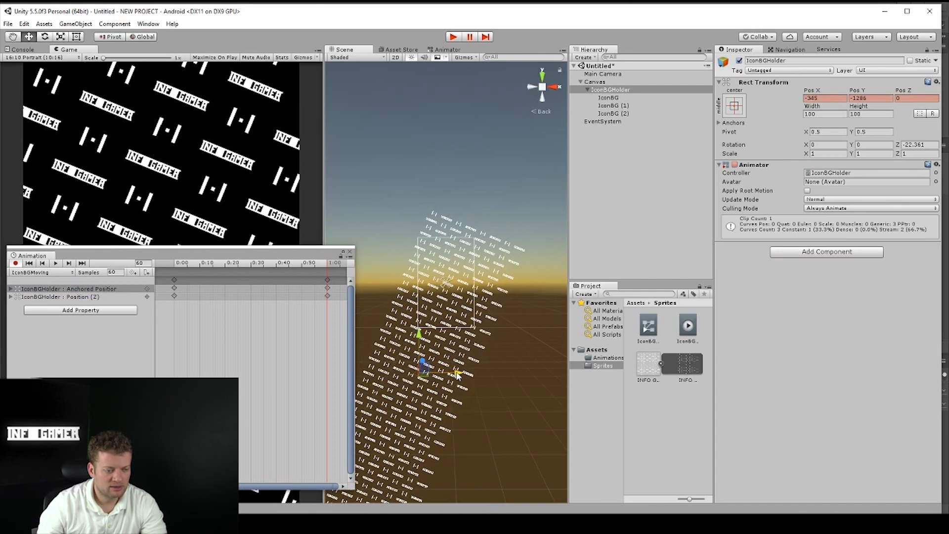
pyautogui.moveTo(459, 376); pyautogui.dragTo(450, 375)
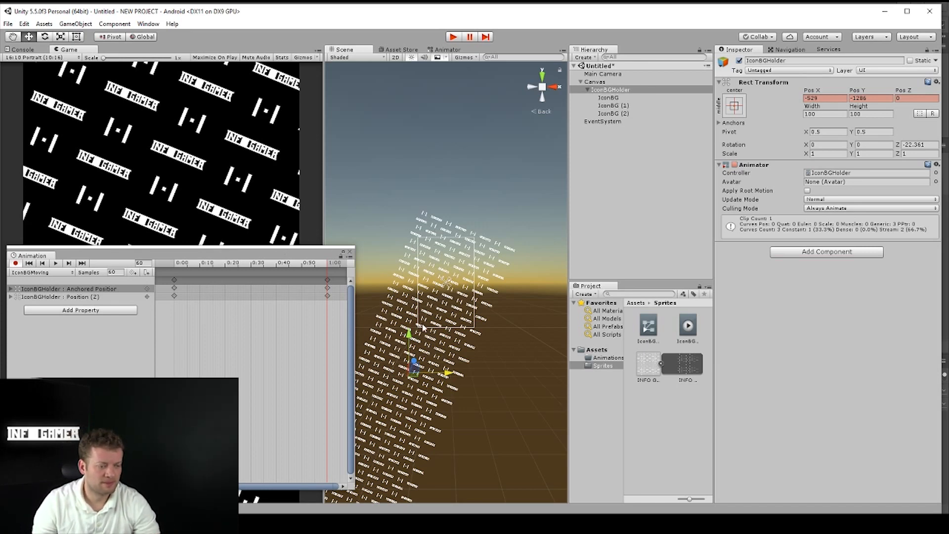
# Play the IconBGMoving clip to preview the pattern's scrolling motion
pyautogui.moveTo(299, 256); pyautogui.dragTo(322, 242)
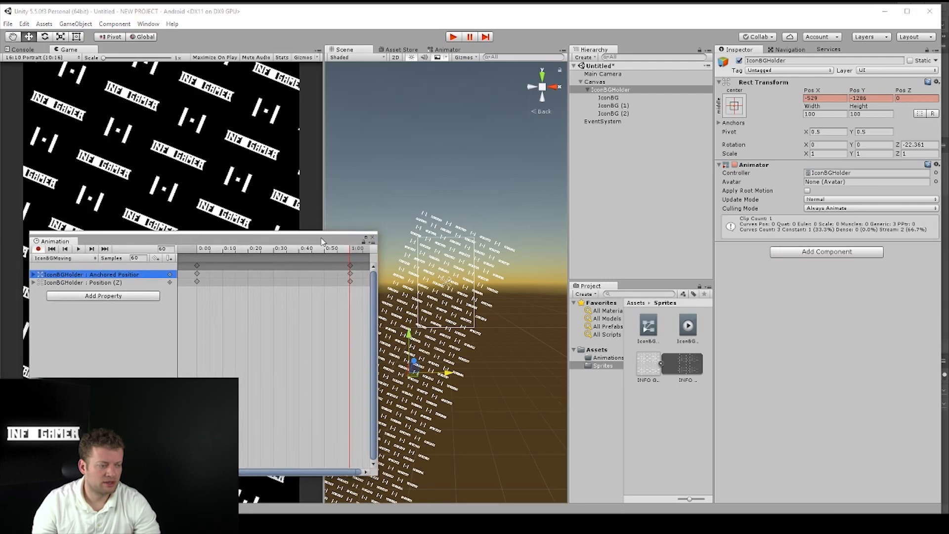
pyautogui.click(78, 249)
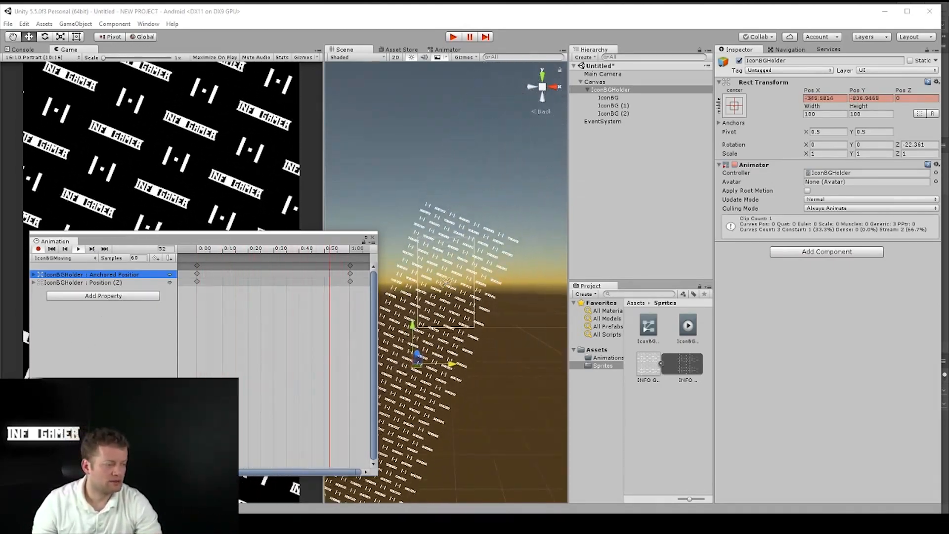
# Set the IconBGMoving clip's sample rate to 5 and enlarge the Animation window to fit its timeline
pyautogui.click(80, 256)
pyautogui.click(80, 256)
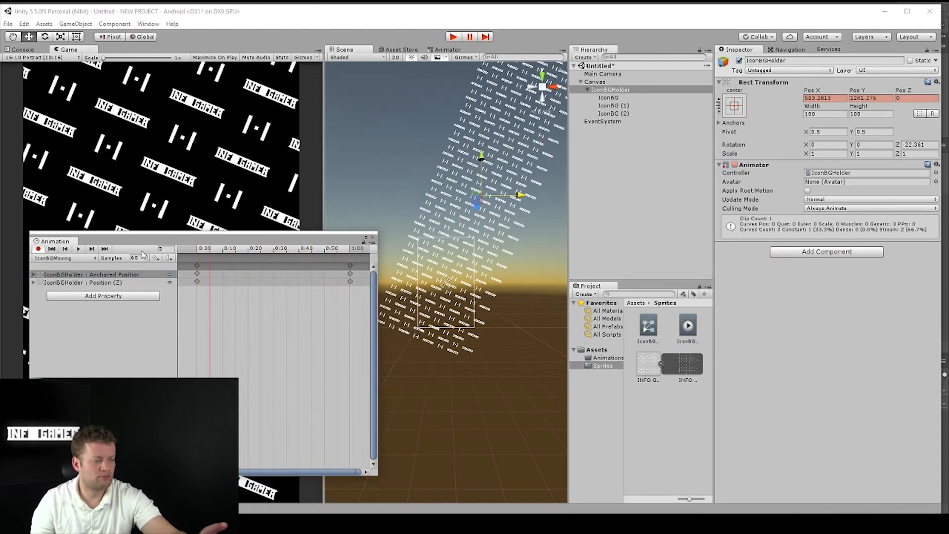
pyautogui.moveTo(337, 255); pyautogui.dragTo(396, 203)
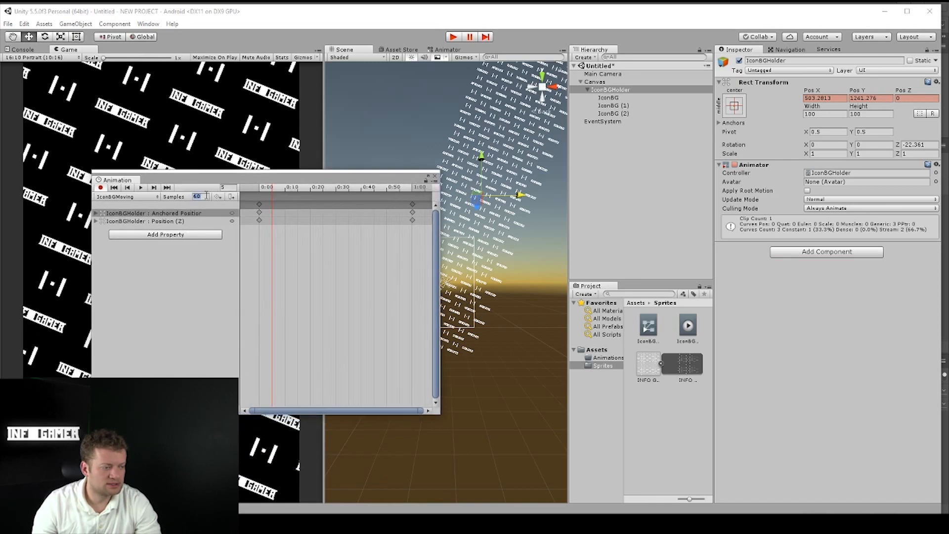
pyautogui.write('5')
pyautogui.scroll(-5, 354, 223)
pyautogui.scroll(-5, 365, 238)
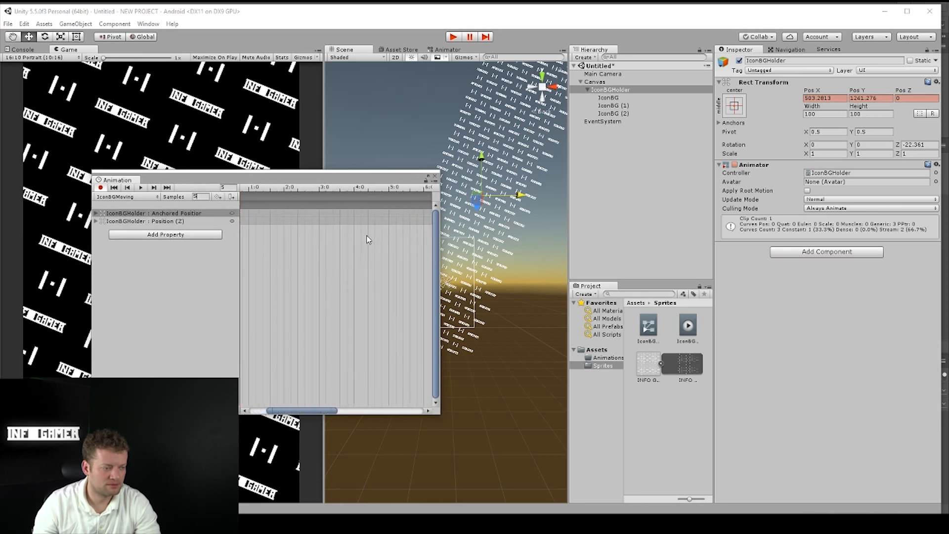
pyautogui.moveTo(439, 413); pyautogui.dragTo(562, 441)
pyautogui.scroll(-5, 396, 297)
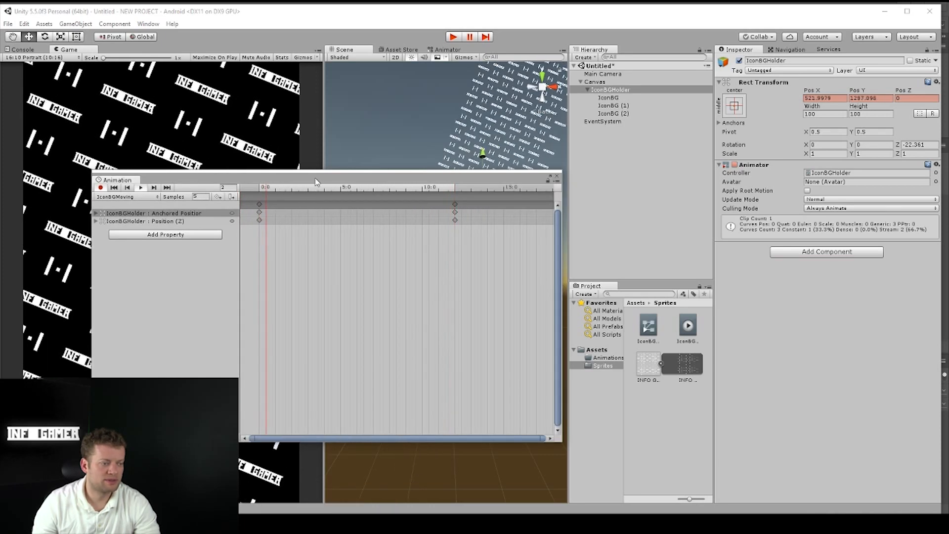
# Watch the IconBGMoving clip play at 5 samples, with the Animation window clear of the pattern preview
pyautogui.moveTo(315, 181); pyautogui.dragTo(494, 206)
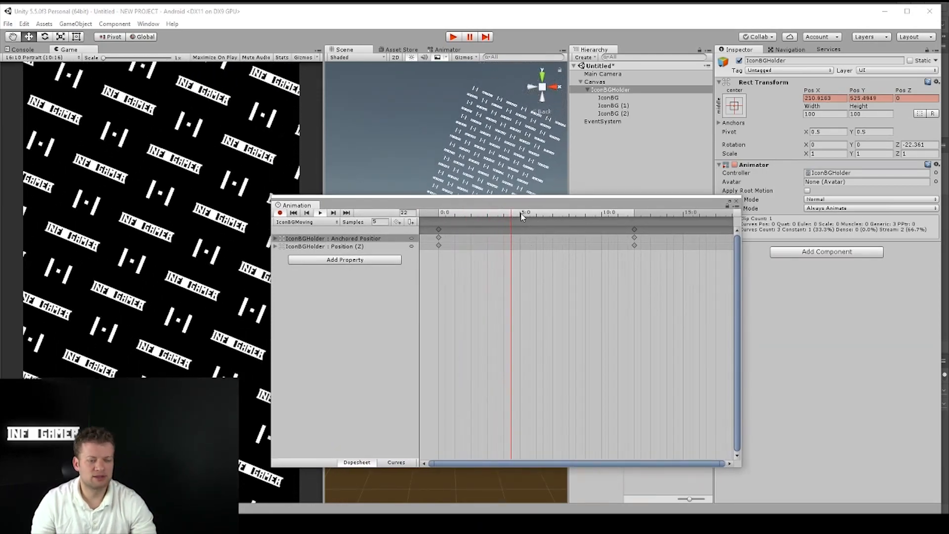
pyautogui.moveTo(522, 207); pyautogui.dragTo(393, 270)
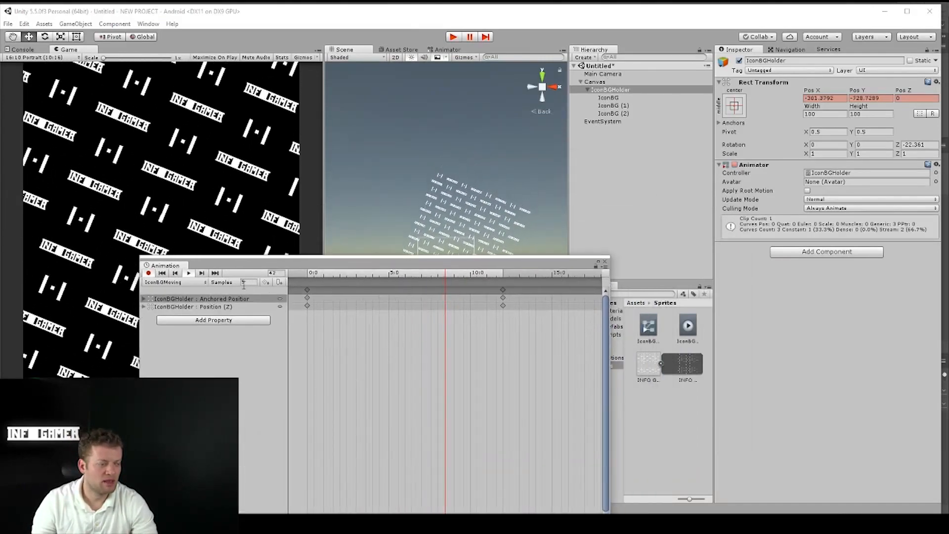
pyautogui.moveTo(222, 265); pyautogui.dragTo(230, 154)
pyautogui.moveTo(429, 162); pyautogui.dragTo(483, 204)
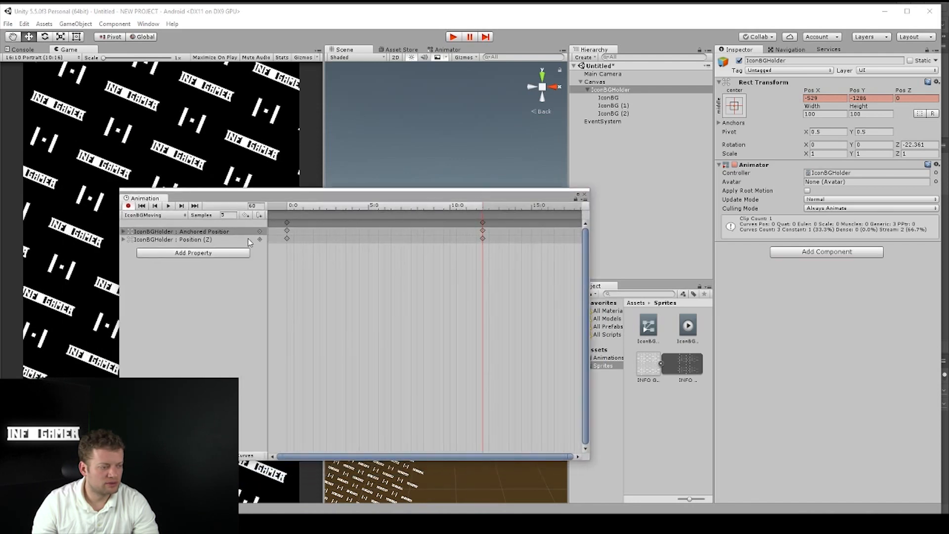
# In the curve view, angle the end tangents of IconBGHolder's Anchored Position X and Y curves to make both straight lines
pyautogui.click(245, 456)
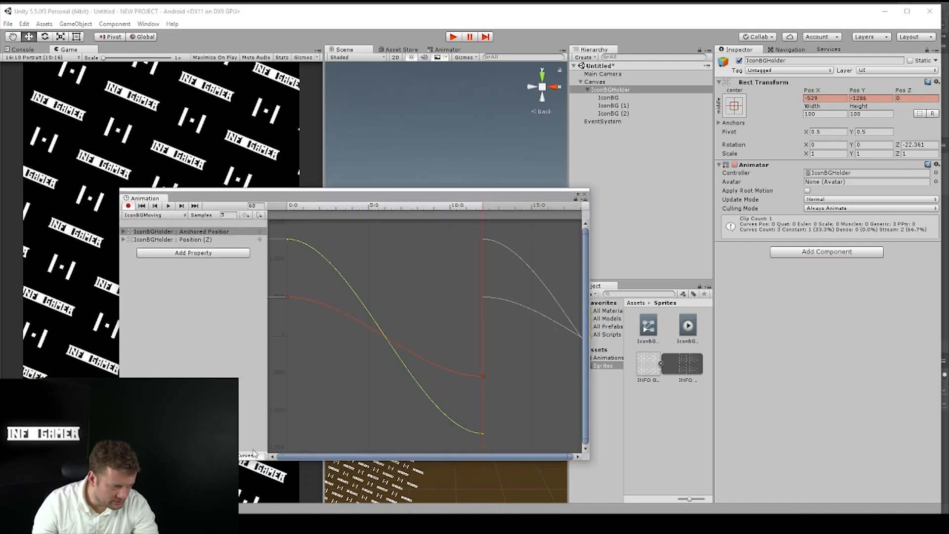
pyautogui.click(482, 434)
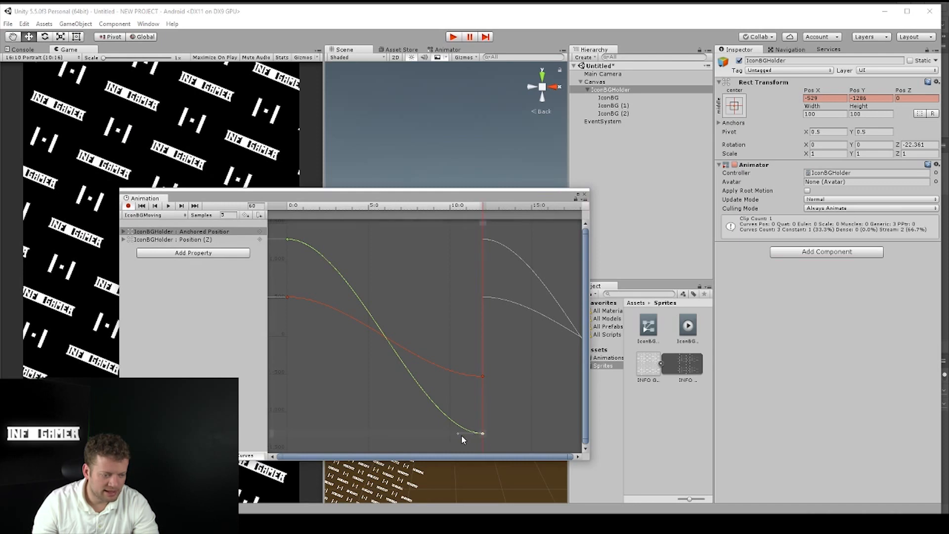
pyautogui.rightClick(479, 432)
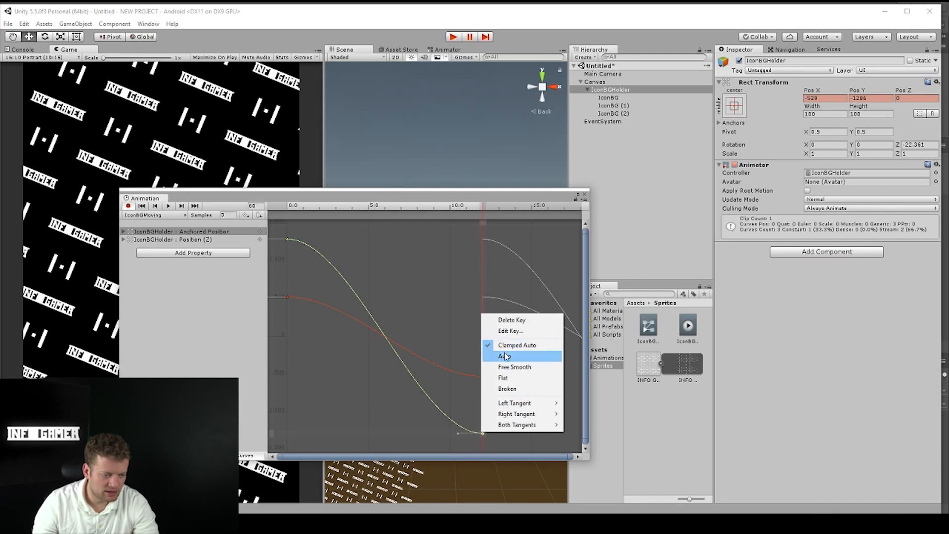
pyautogui.click(502, 379)
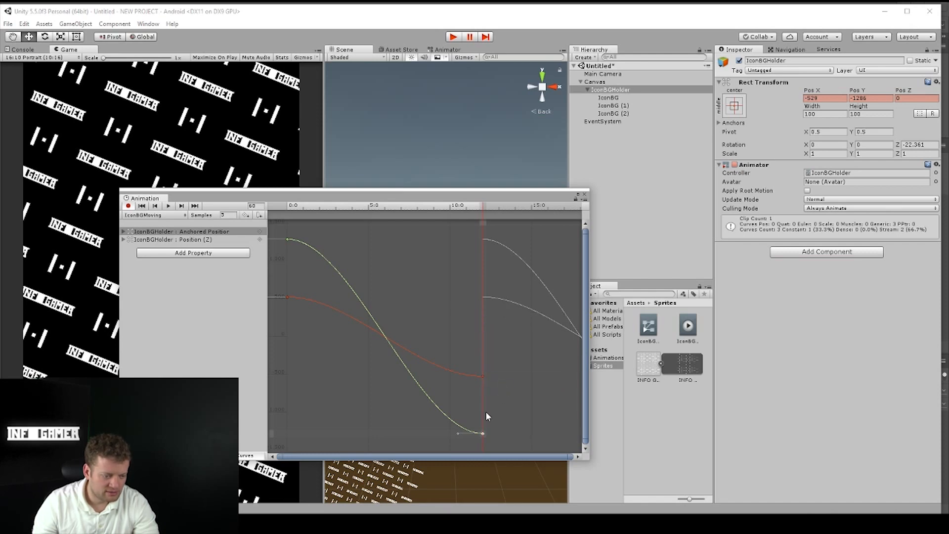
pyautogui.moveTo(460, 437); pyautogui.dragTo(461, 414)
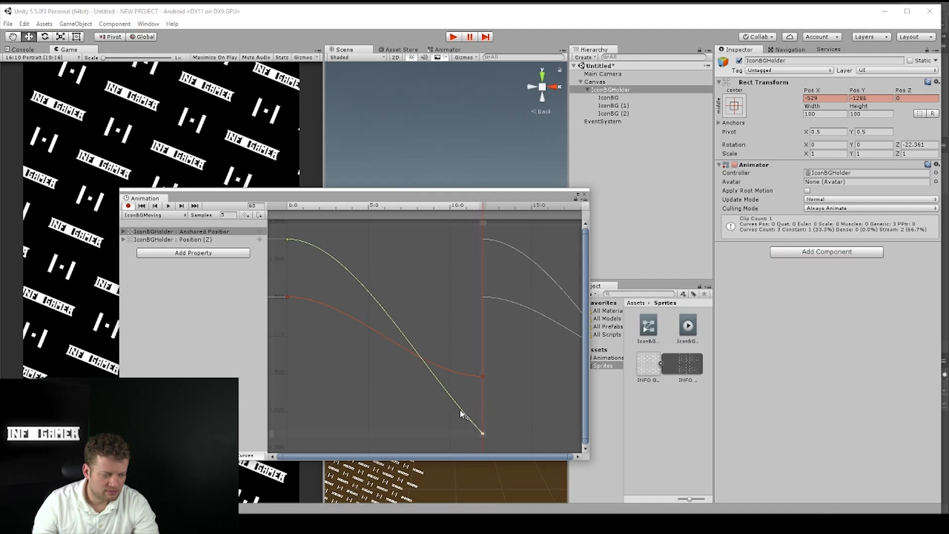
pyautogui.click(289, 240)
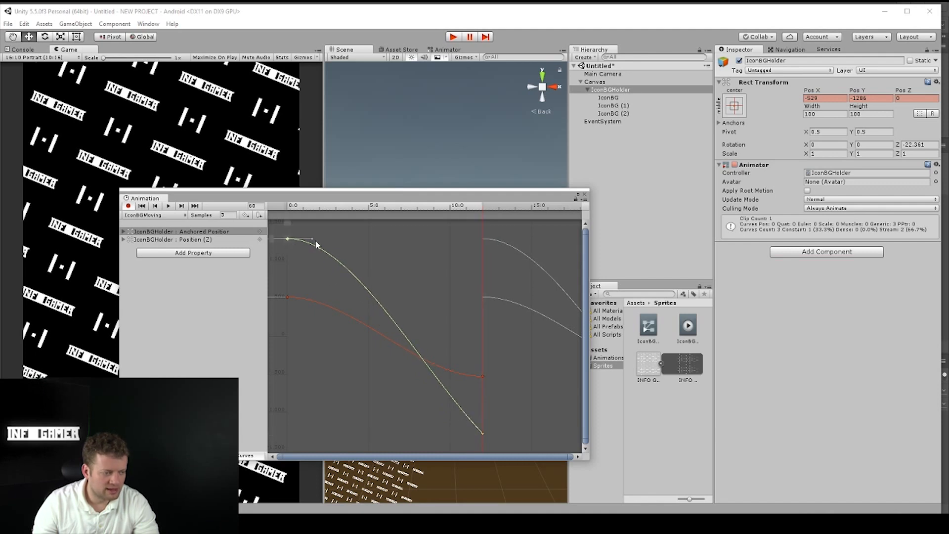
pyautogui.moveTo(313, 239); pyautogui.dragTo(307, 265)
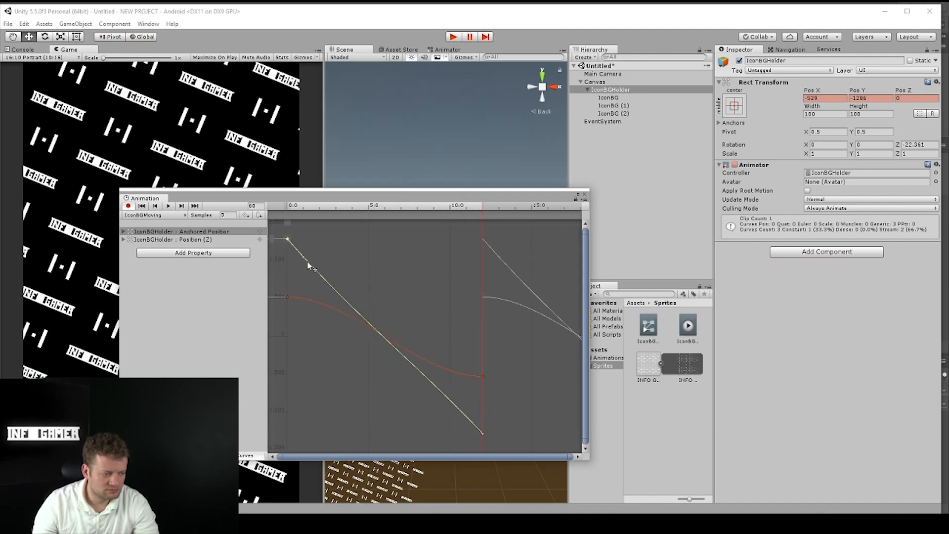
pyautogui.click(482, 376)
pyautogui.moveTo(458, 380); pyautogui.dragTo(302, 306)
# Play the IconBGMoving clip to check for constant scrolling speed, with the Animation window off the Scene view, and leave the animation preview
pyautogui.click(168, 207)
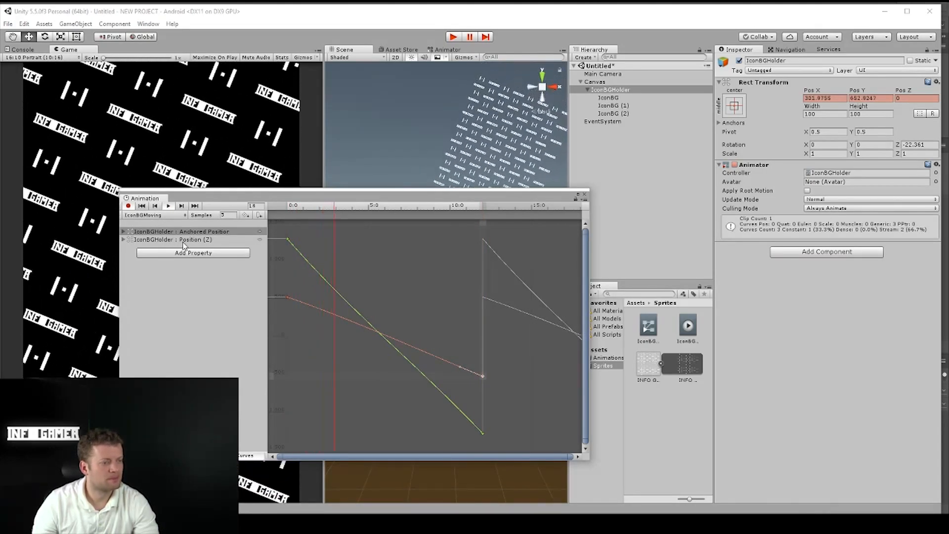
pyautogui.moveTo(262, 197); pyautogui.dragTo(690, 241)
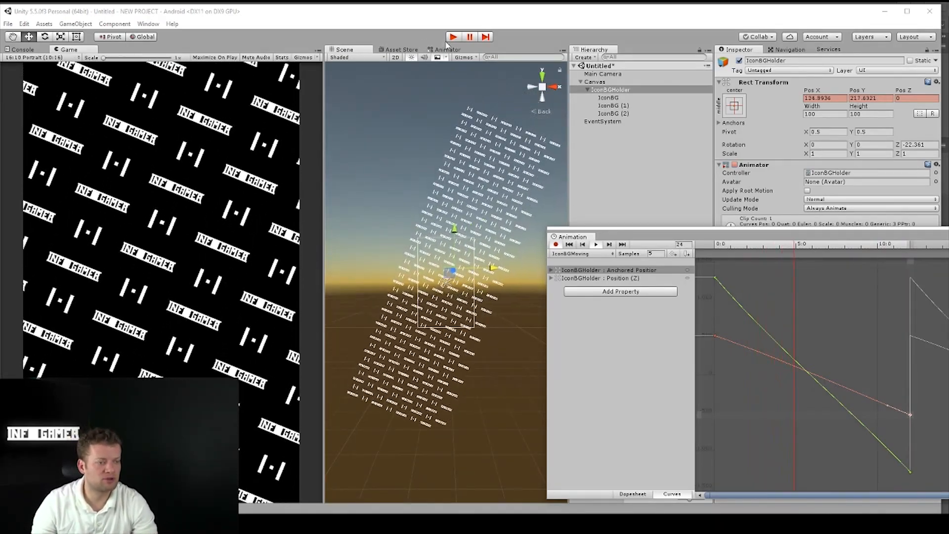
pyautogui.click(597, 245)
pyautogui.moveTo(620, 232); pyautogui.dragTo(0, 226)
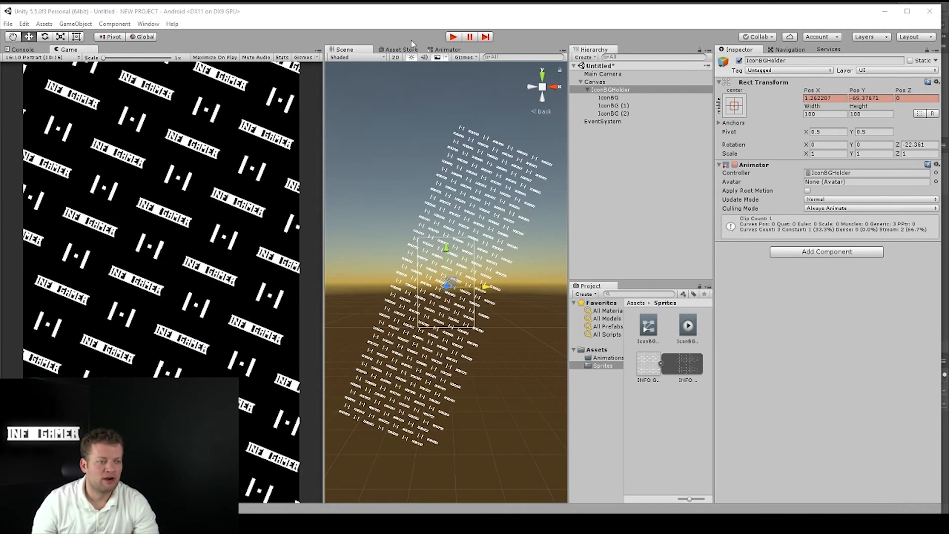
pyautogui.click(451, 39)
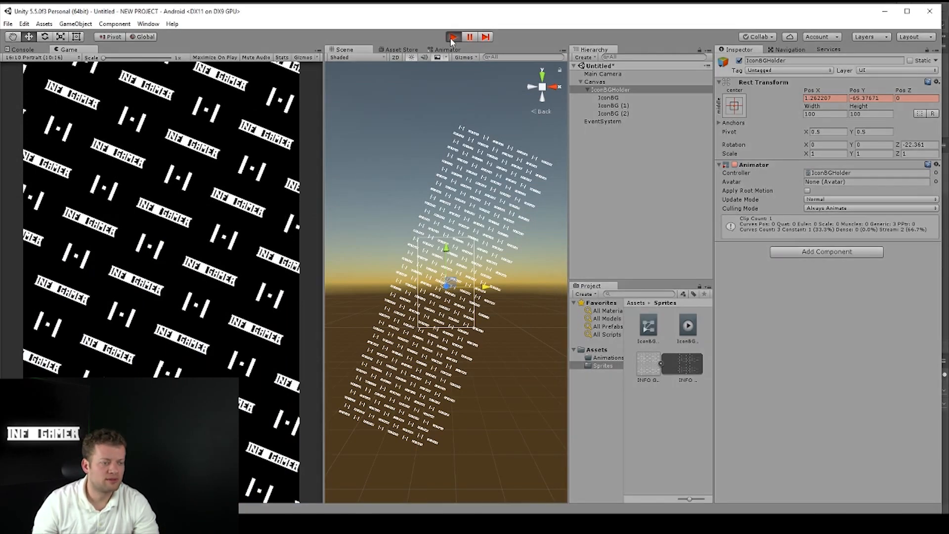
pyautogui.click(452, 38)
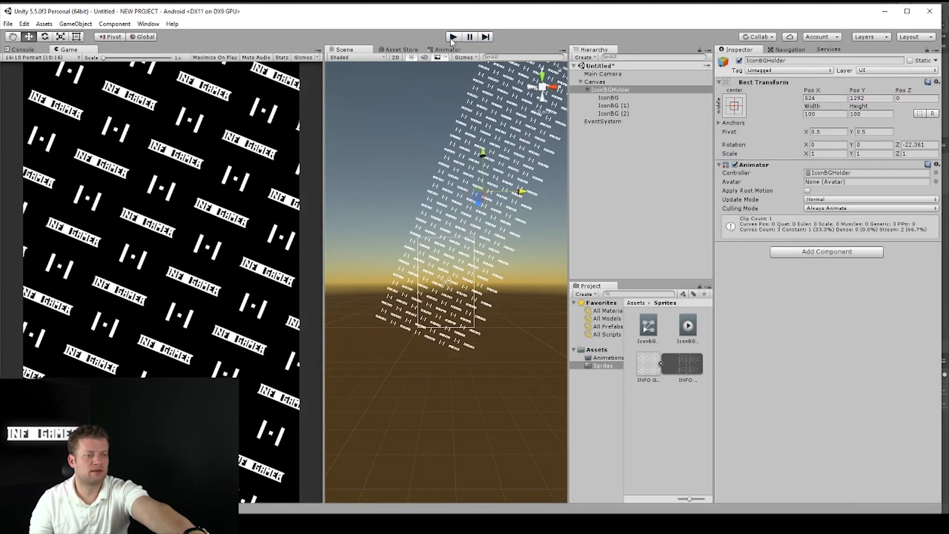
pyautogui.scroll(1, 519, 160)
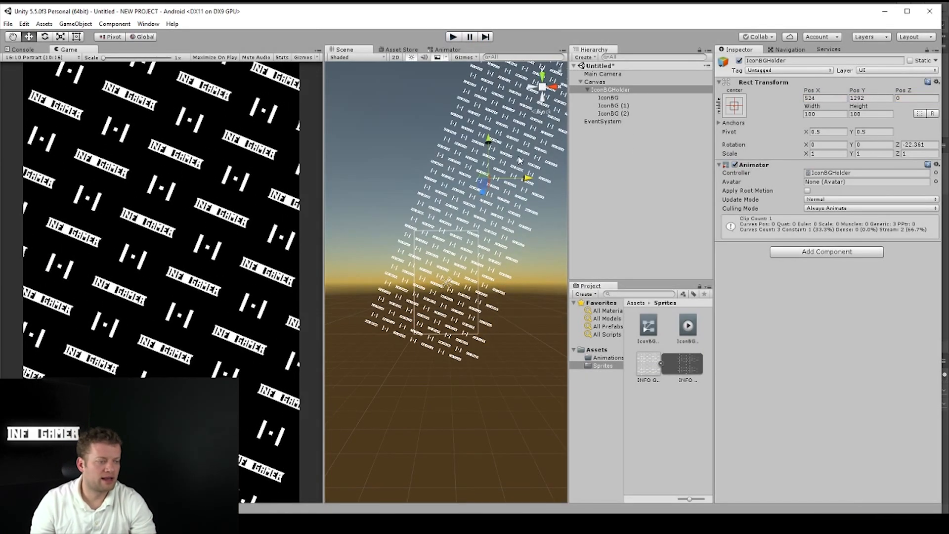
# Collapse IconBGHolder in the Canvas hierarchy and duplicate it
pyautogui.click(613, 134)
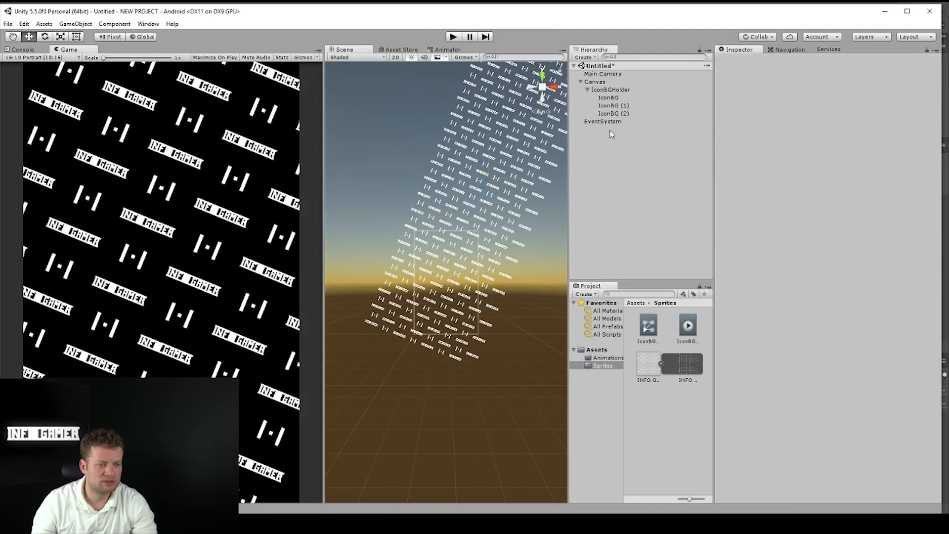
pyautogui.click(606, 91)
pyautogui.rightClick(606, 91)
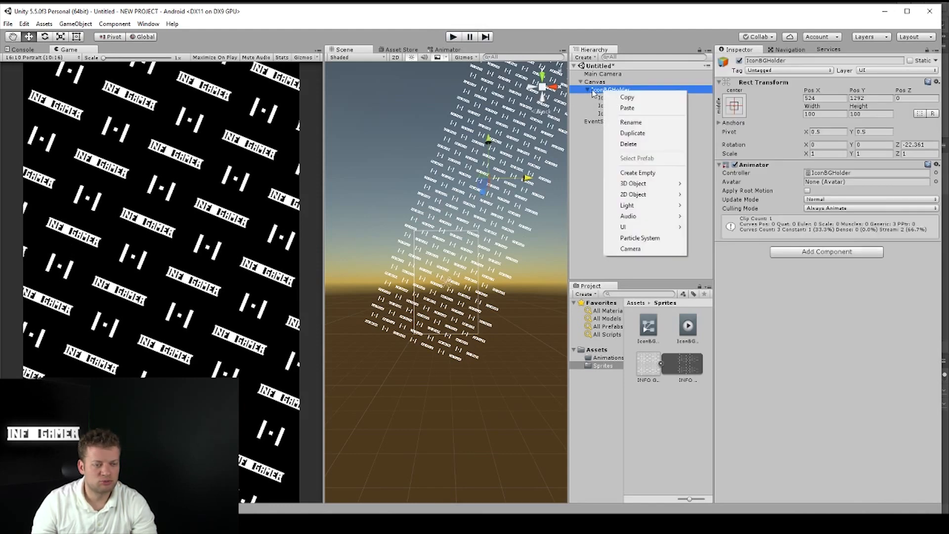
pyautogui.click(588, 90)
pyautogui.click(604, 91)
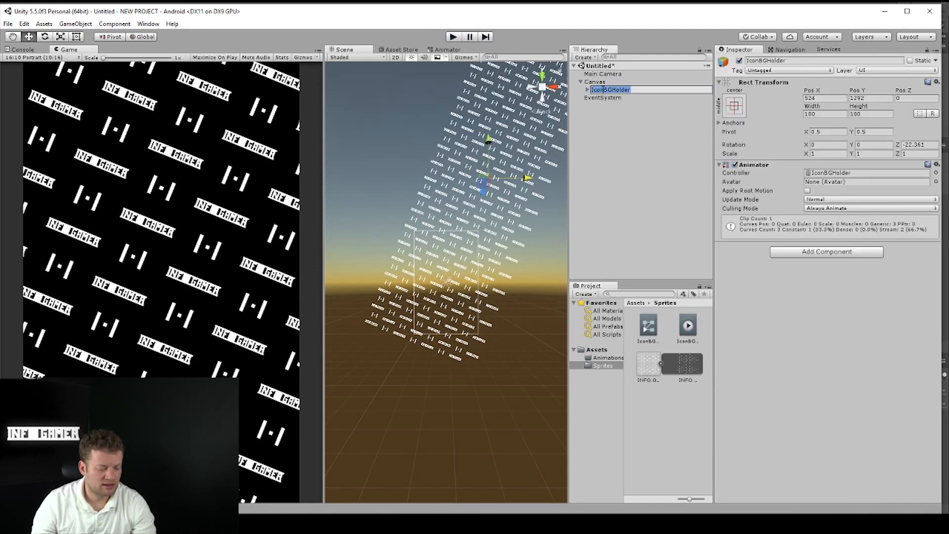
pyautogui.hotkey('ctrl', 'd')
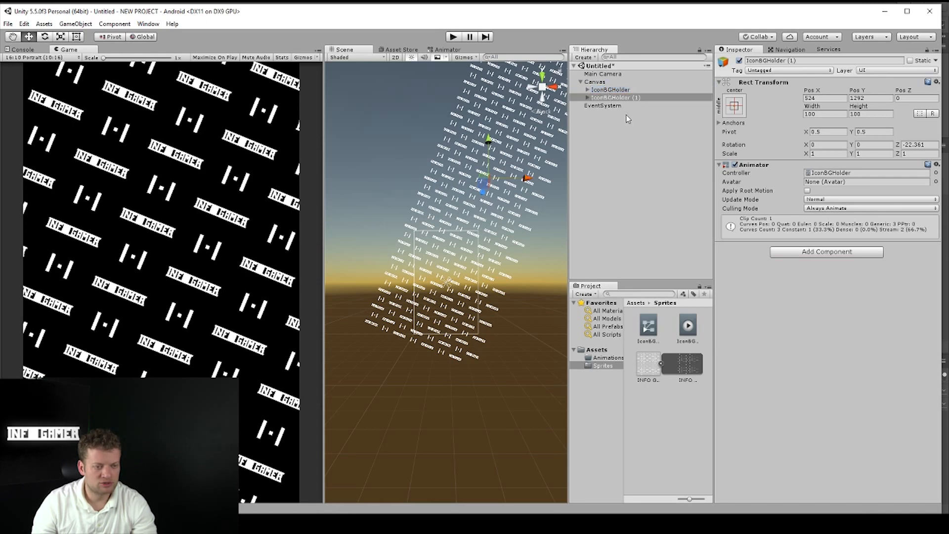
# Remove the Animator component from the duplicate IconBGHolder (1)
pyautogui.click(625, 100)
pyautogui.click(937, 164)
pyautogui.click(880, 191)
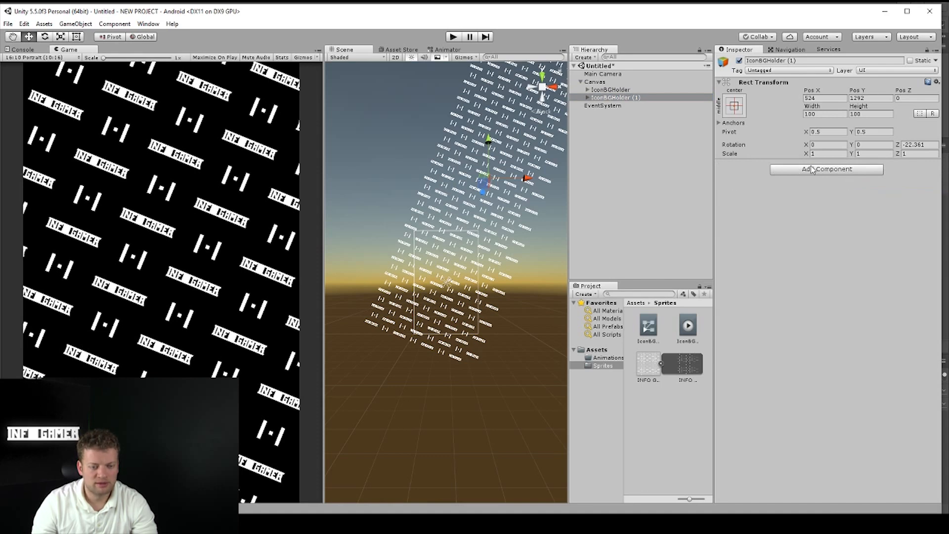
pyautogui.hotkey('ctrl', 'z')
pyautogui.click(936, 165)
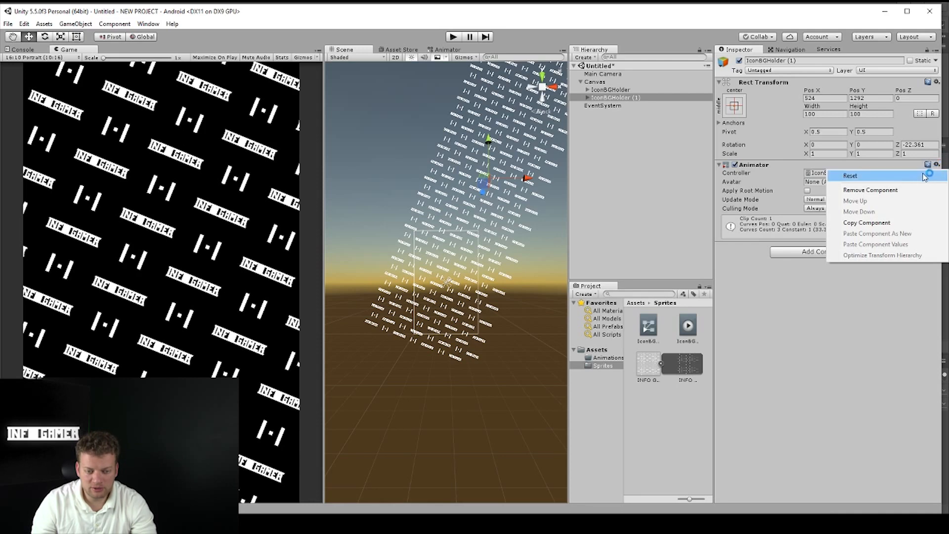
pyautogui.click(909, 191)
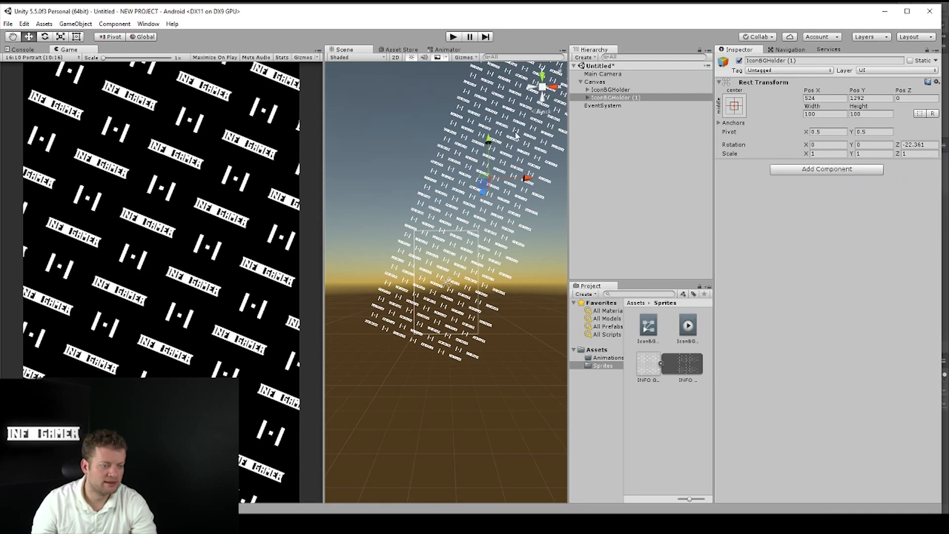
# Compare the last frame of IconBGHolder's animation with the static duplicate to check how closely the two patterns overlap on the canvas
pyautogui.scroll(5, 444, 316)
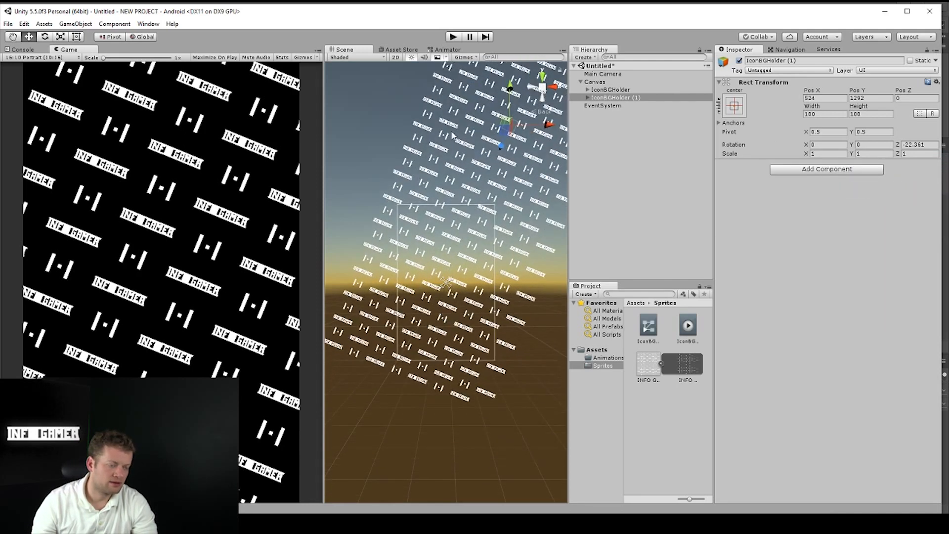
pyautogui.scroll(-1, 514, 180)
pyautogui.scroll(-1, 559, 111)
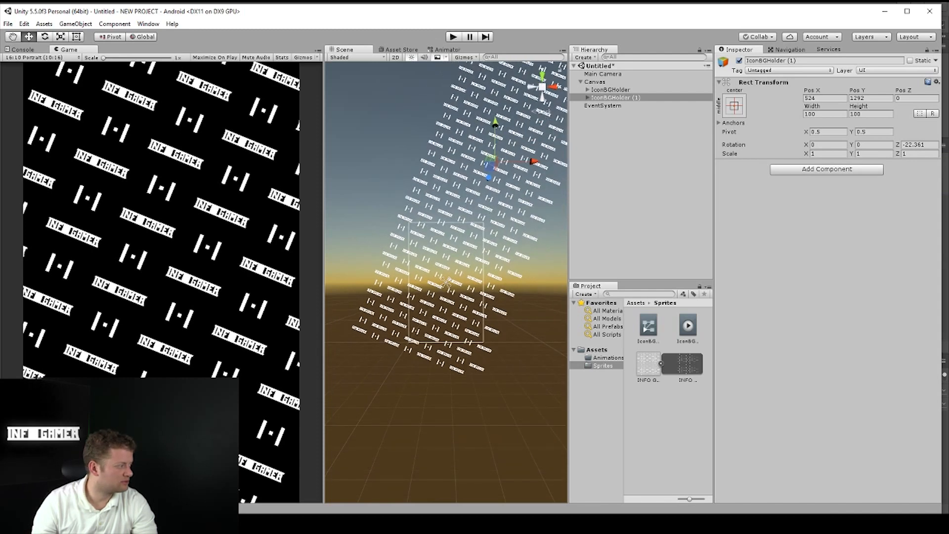
pyautogui.hotkey('ctrl', '6')
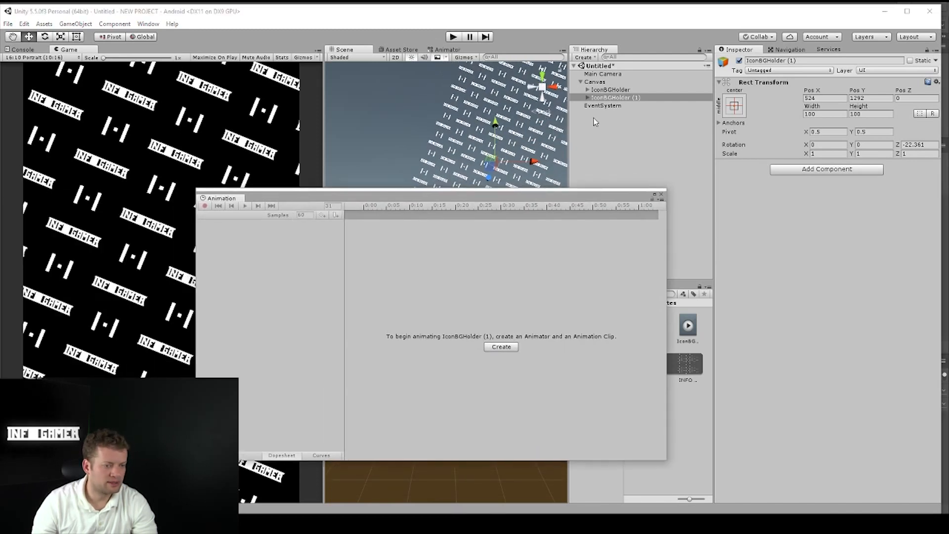
pyautogui.click(611, 90)
pyautogui.moveTo(388, 209); pyautogui.dragTo(269, 233)
pyautogui.scroll(8, 448, 280)
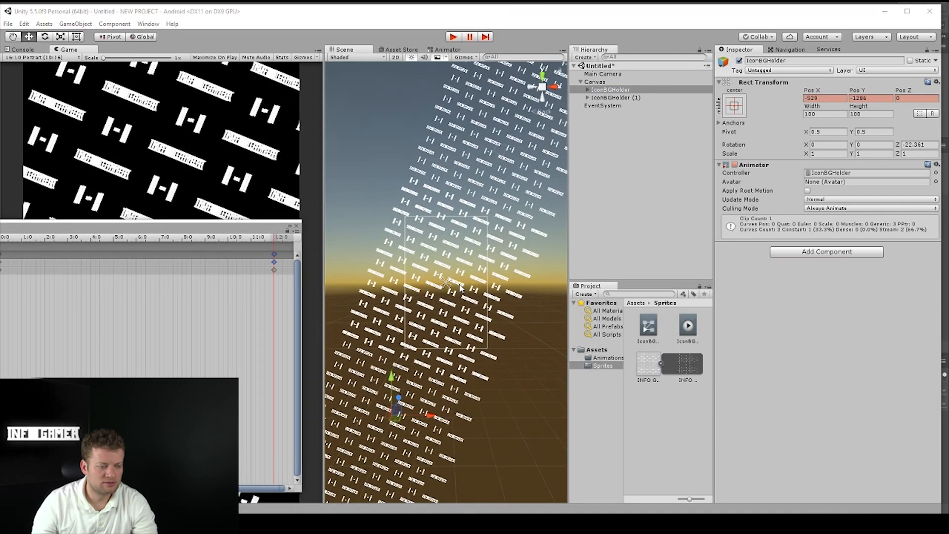
pyautogui.scroll(2, 460, 288)
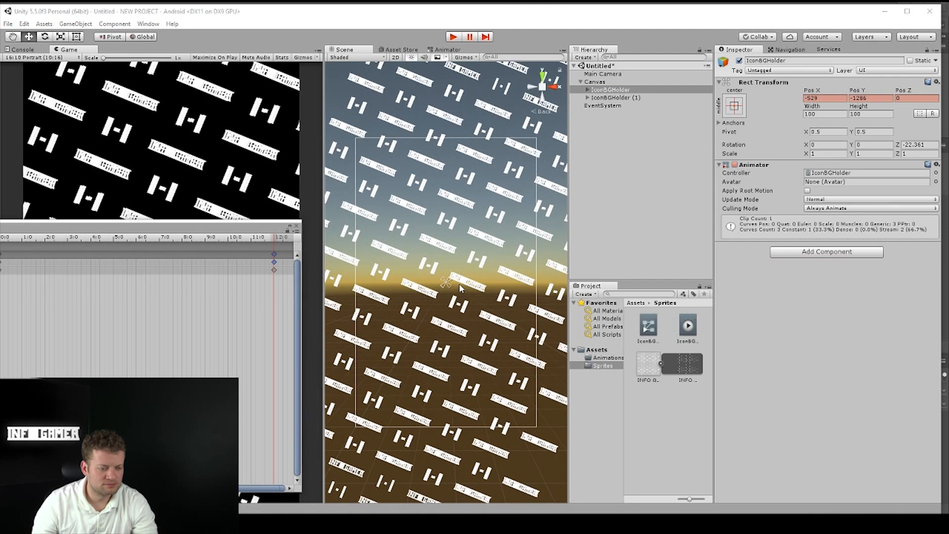
pyautogui.scroll(1, 459, 283)
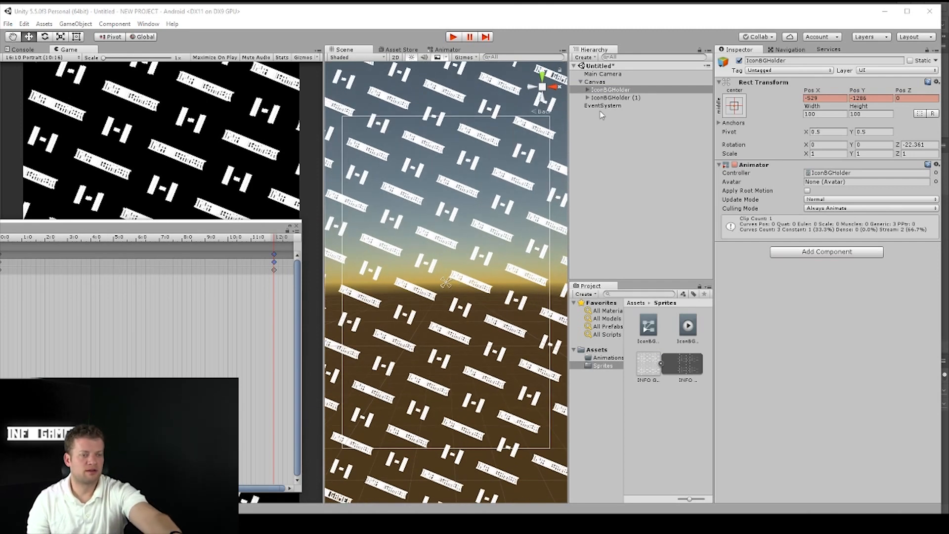
# Show the last keyframe of IconBGHolder's animation at 12:0, keeping the Animation window off the Scene view
pyautogui.hotkey('ctrl', 'p')
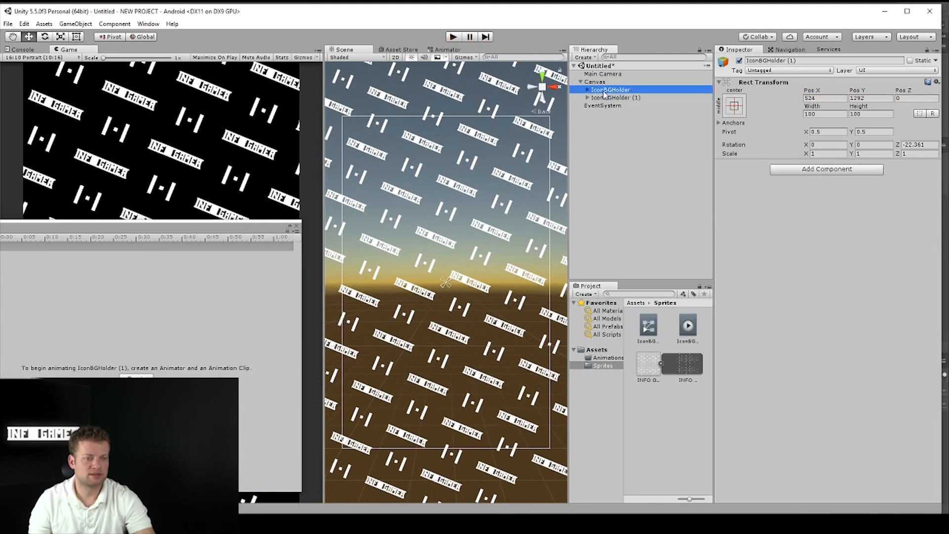
pyautogui.click(228, 229)
pyautogui.moveTo(231, 235); pyautogui.dragTo(362, 241)
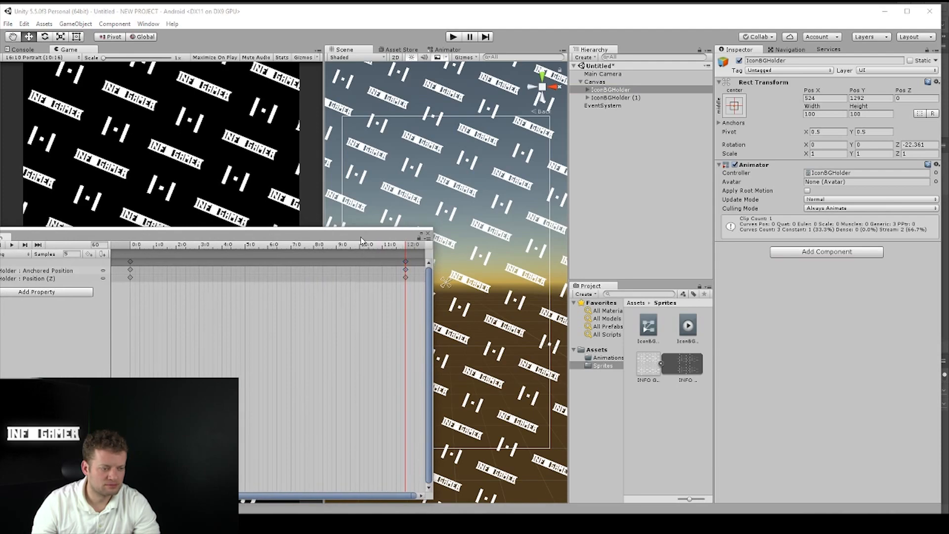
pyautogui.hotkey('ctrl', 'p')
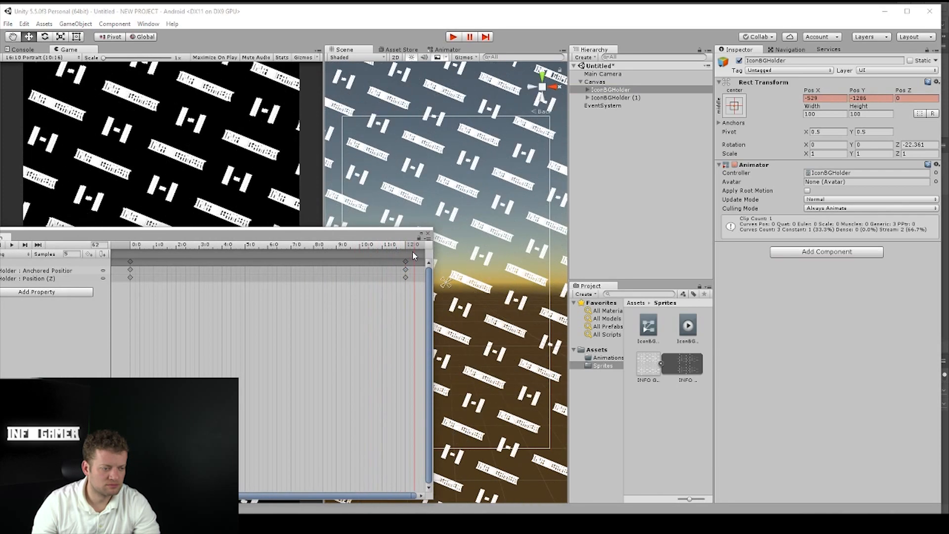
pyautogui.moveTo(390, 233); pyautogui.dragTo(285, 204)
# Move IconBGHolder at the last keyframe to Pos X -534 and Pos Y -1283 so its logos overlap the static duplicate
pyautogui.scroll(-4, 449, 256)
pyautogui.scroll(-2, 450, 258)
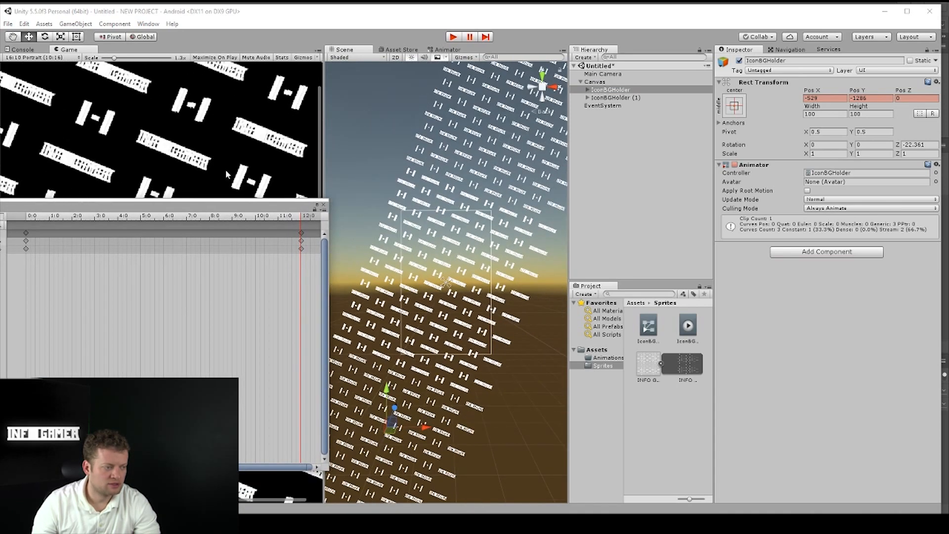
pyautogui.scroll(5, 227, 173)
pyautogui.scroll(2, 226, 170)
pyautogui.scroll(4, 411, 327)
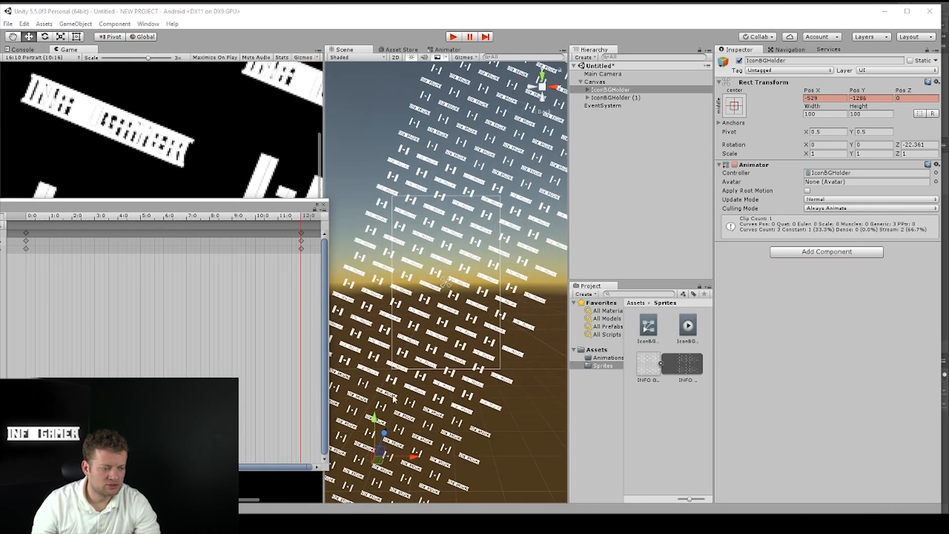
pyautogui.scroll(5, 455, 310)
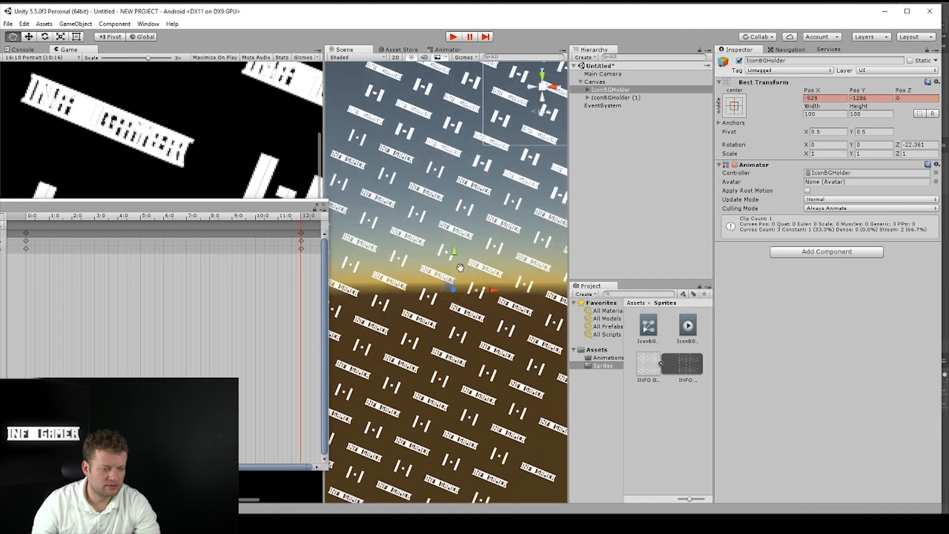
pyautogui.scroll(4, 497, 234)
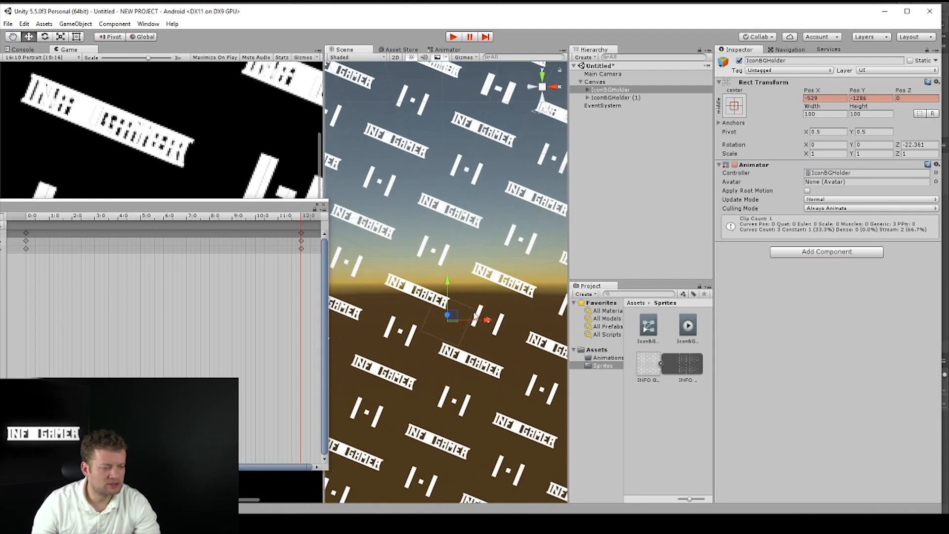
pyautogui.moveTo(484, 320); pyautogui.dragTo(481, 321)
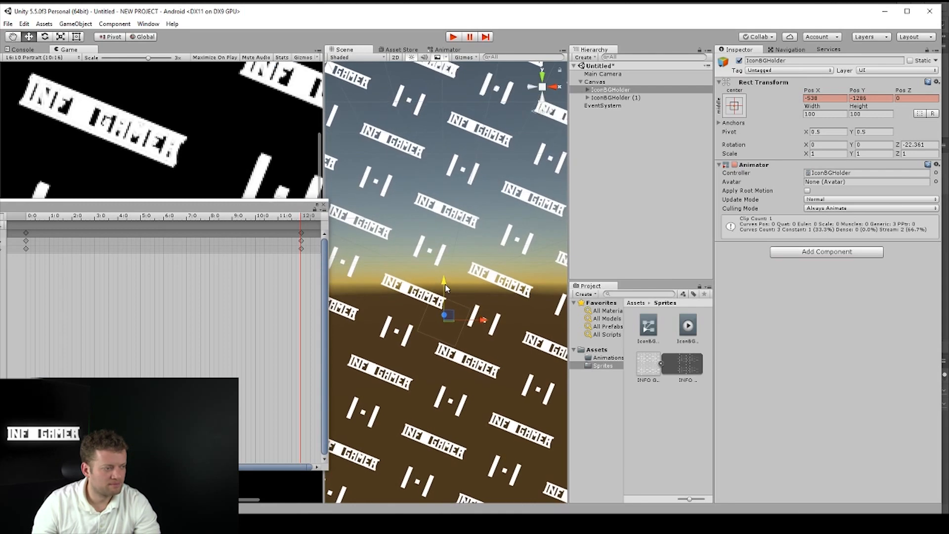
pyautogui.moveTo(446, 288); pyautogui.dragTo(446, 286)
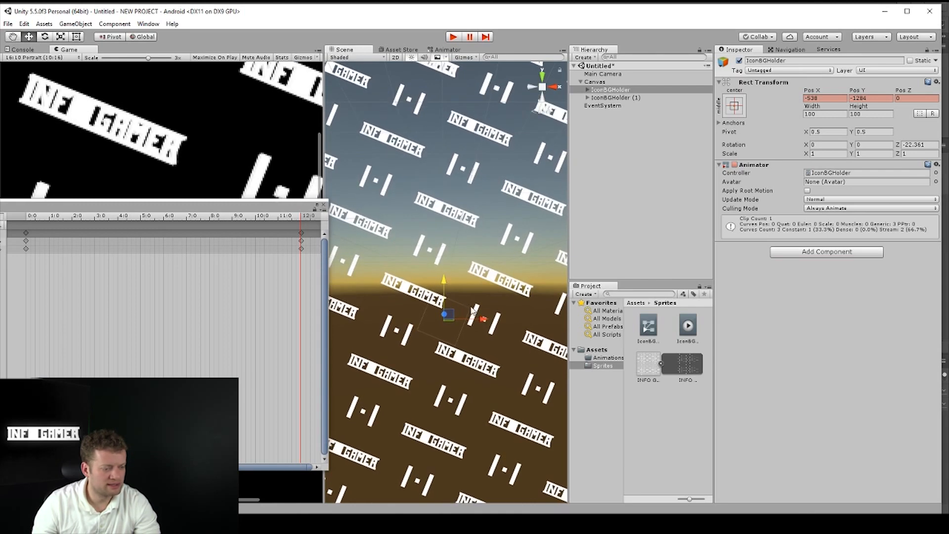
pyautogui.moveTo(479, 317); pyautogui.dragTo(483, 319)
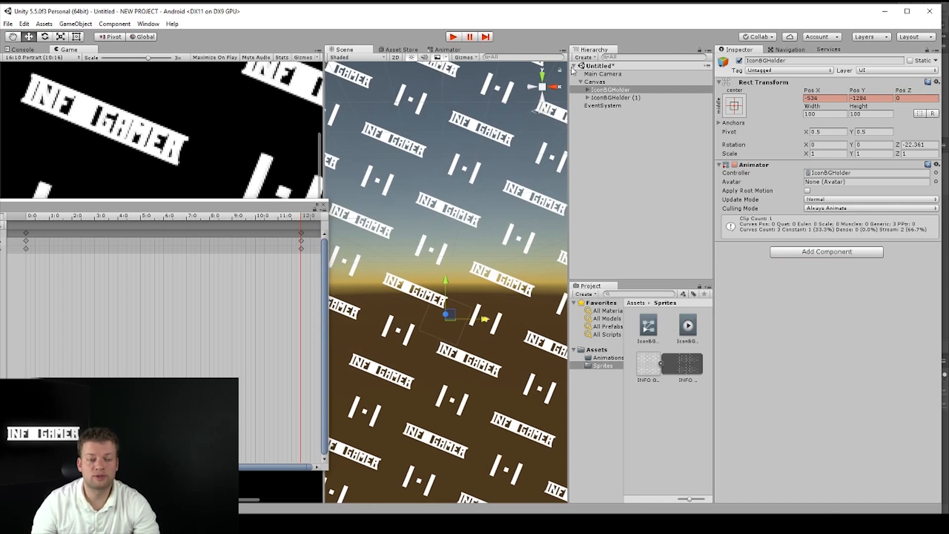
pyautogui.click(589, 90)
pyautogui.click(588, 90)
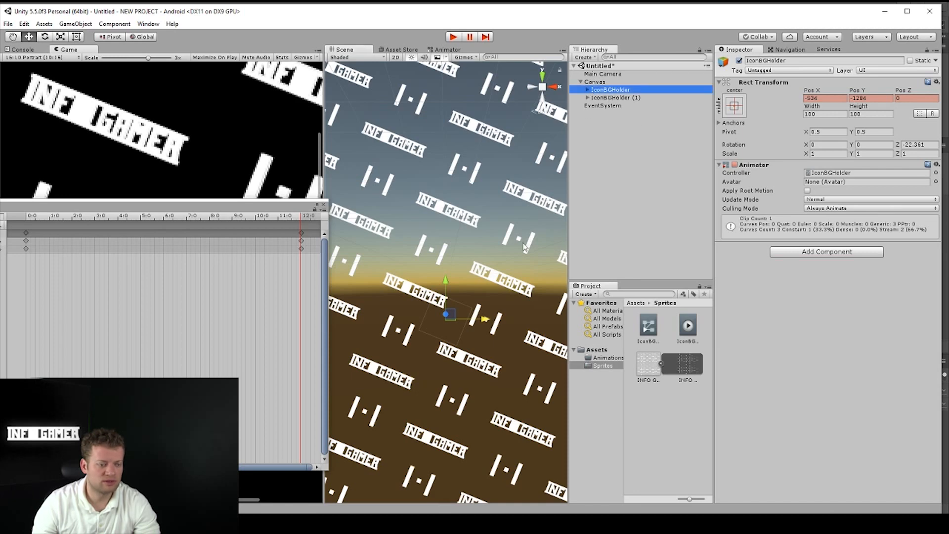
pyautogui.moveTo(451, 287); pyautogui.dragTo(451, 282)
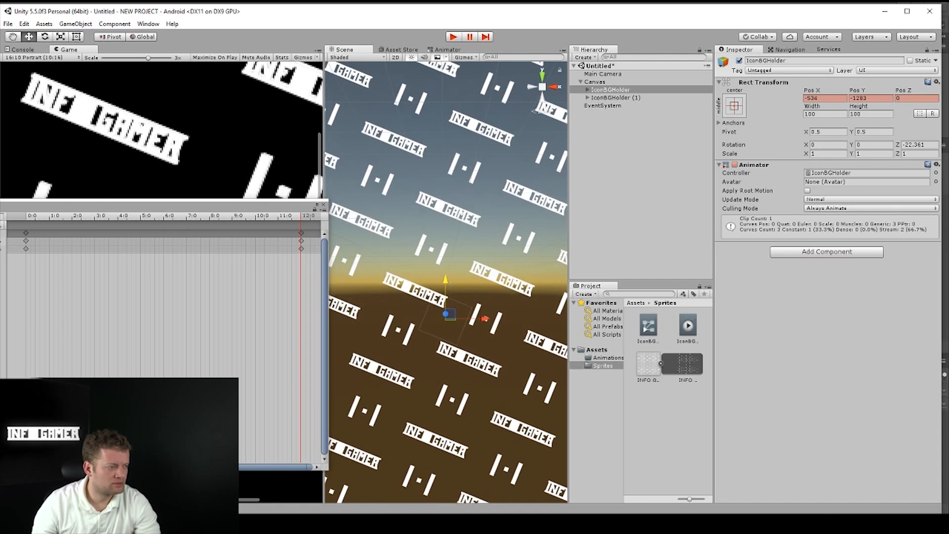
# Close the Game view, reopen it and dock it beside the Console
pyautogui.rightClick(71, 52)
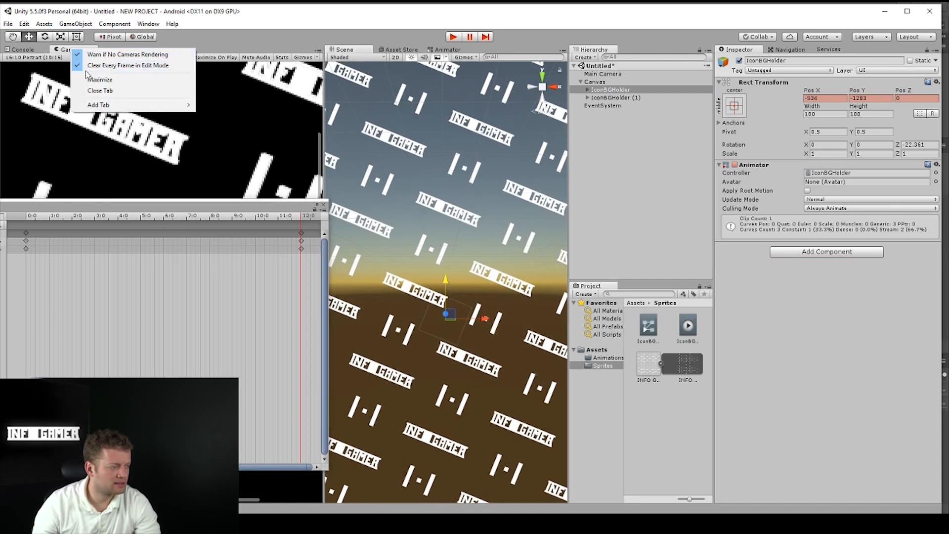
pyautogui.click(99, 91)
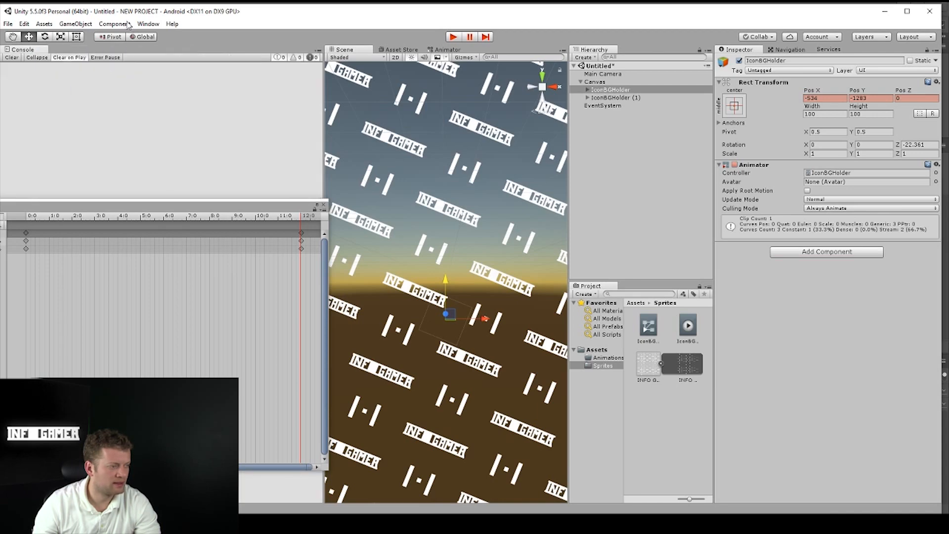
pyautogui.click(128, 24)
pyautogui.click(149, 23)
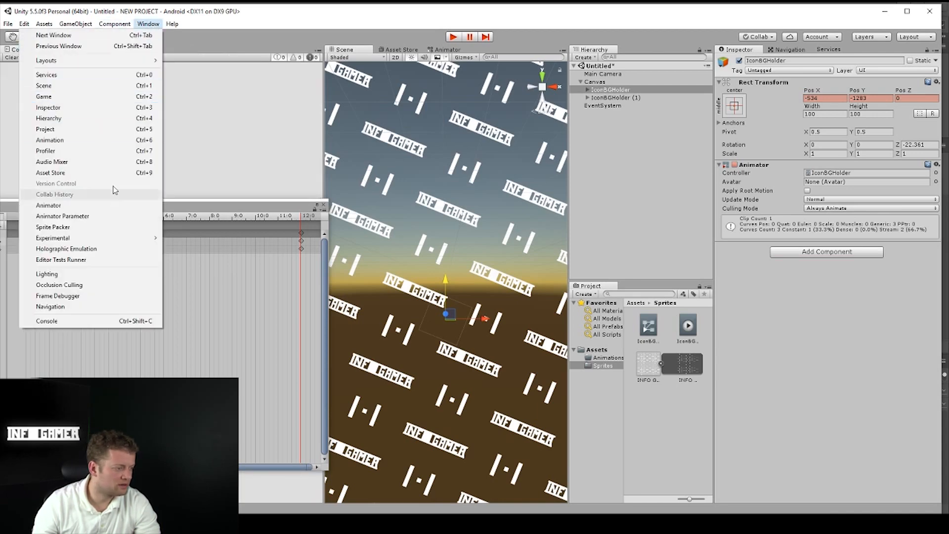
pyautogui.click(73, 97)
pyautogui.moveTo(49, 177); pyautogui.dragTo(66, 68)
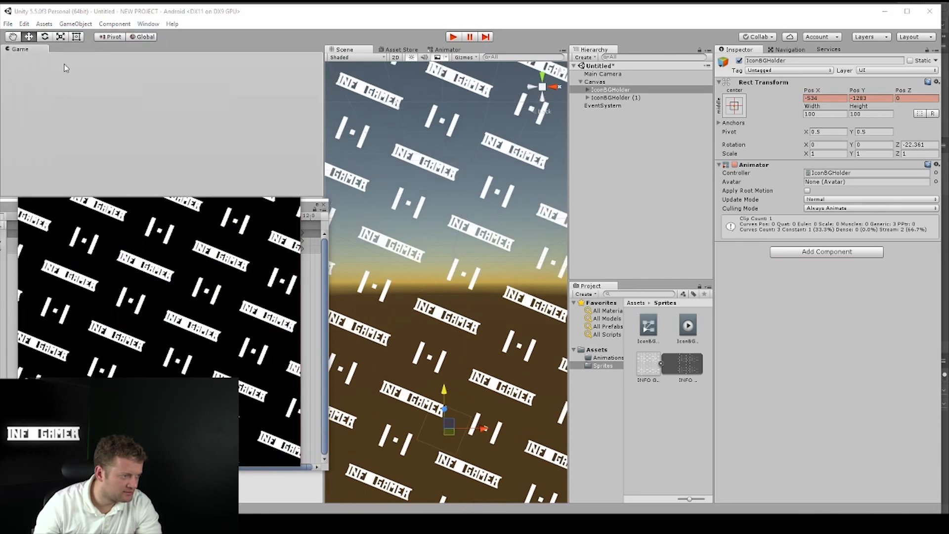
pyautogui.moveTo(53, 122); pyautogui.dragTo(61, 55)
# Fine-tune IconBGHolder's last-frame Pos X to -535, comparing the overlapping logos enlarged in the Game view
pyautogui.scroll(8, 81, 126)
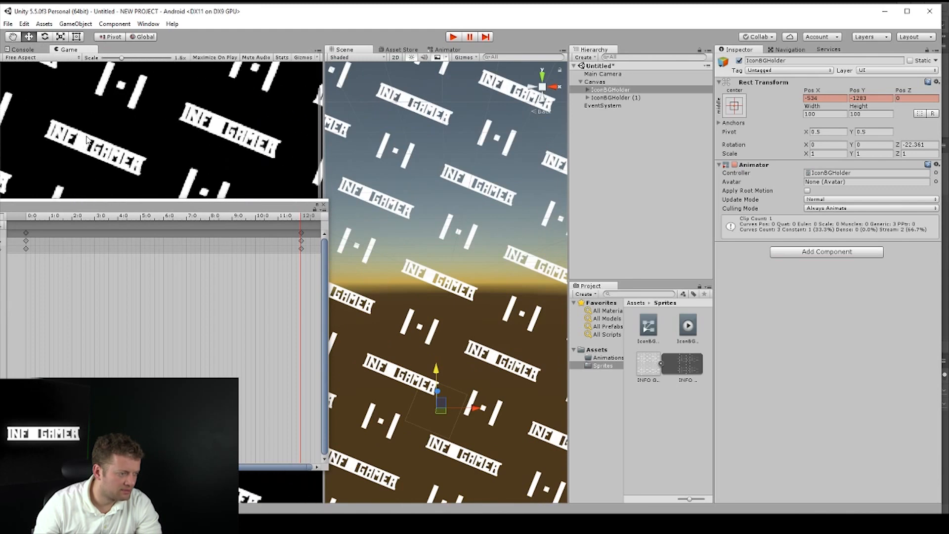
pyautogui.scroll(4, 87, 139)
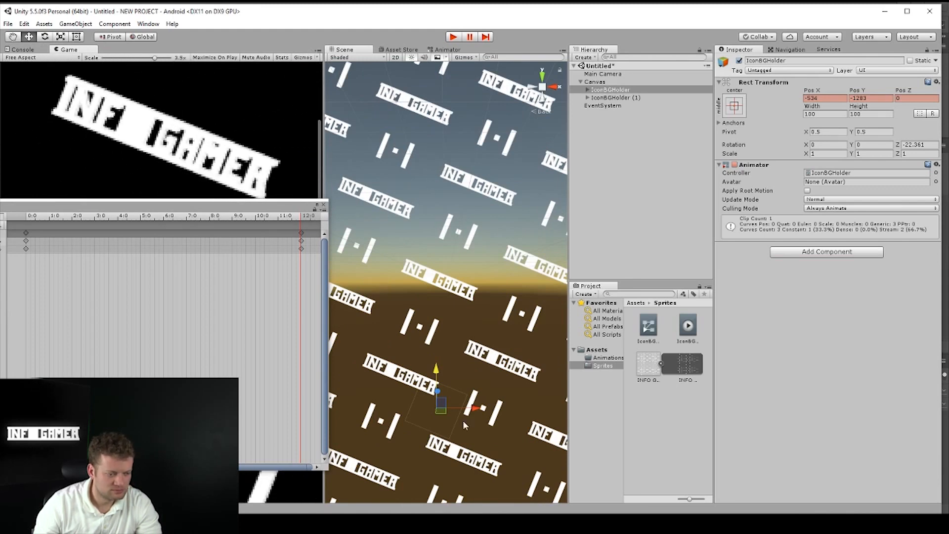
pyautogui.moveTo(475, 412); pyautogui.dragTo(473, 410)
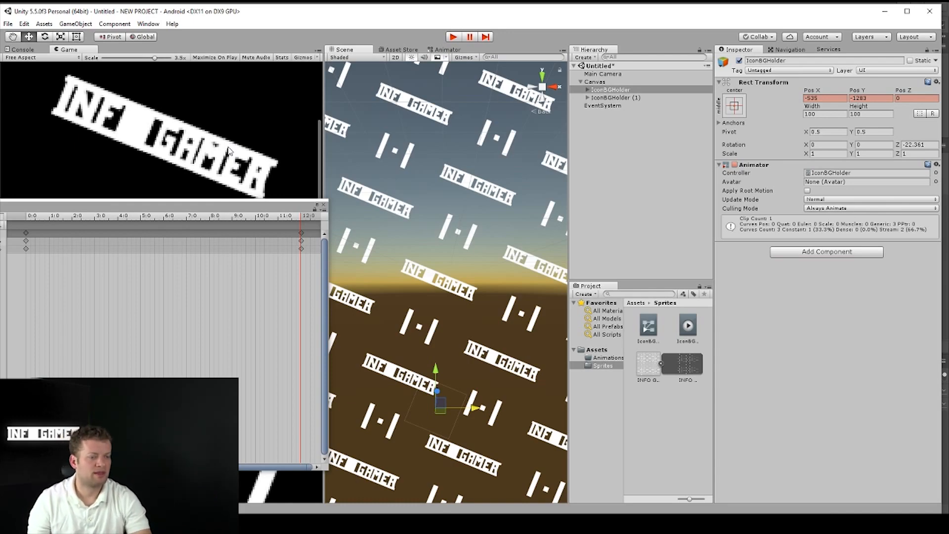
# Delete the static duplicate IconBGHolder (1) from the Canvas
pyautogui.scroll(-10, 428, 152)
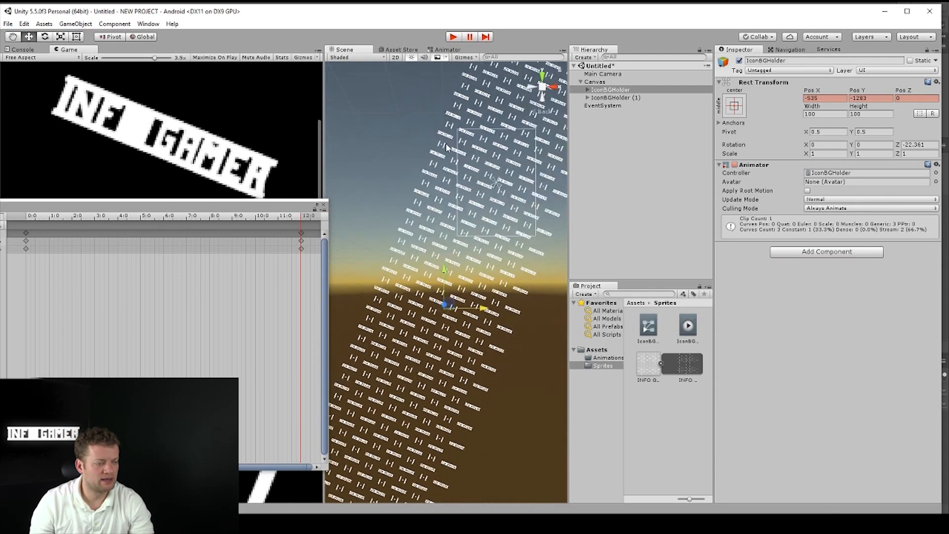
pyautogui.scroll(-2, 445, 142)
pyautogui.click(602, 98)
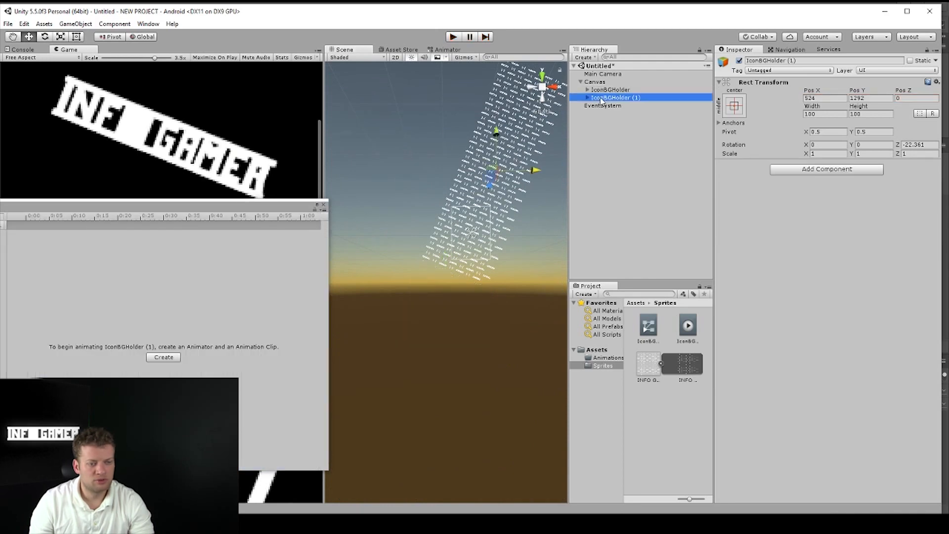
pyautogui.press('Delete')
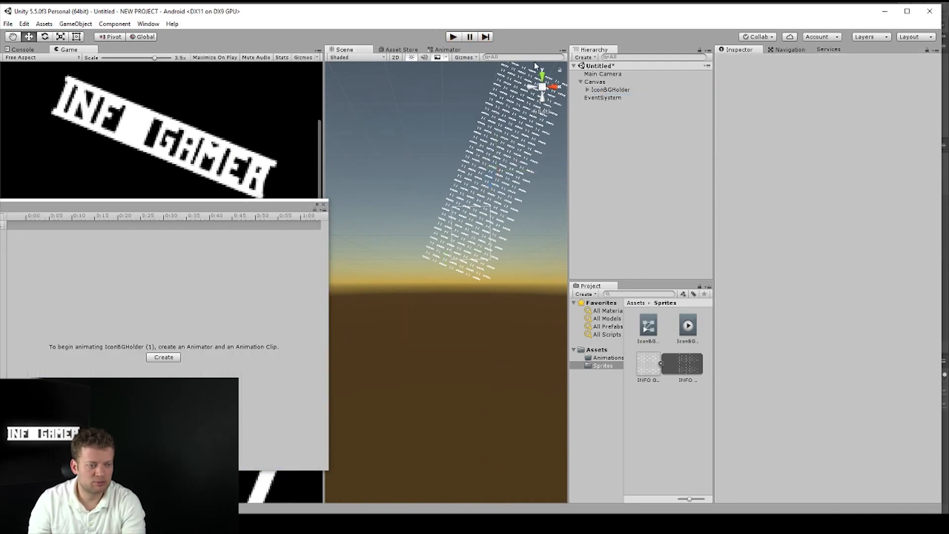
# Close the Animation window, play the scene to check the background's loop at 1x Game view scale, and stop it
pyautogui.scroll(-10, 162, 185)
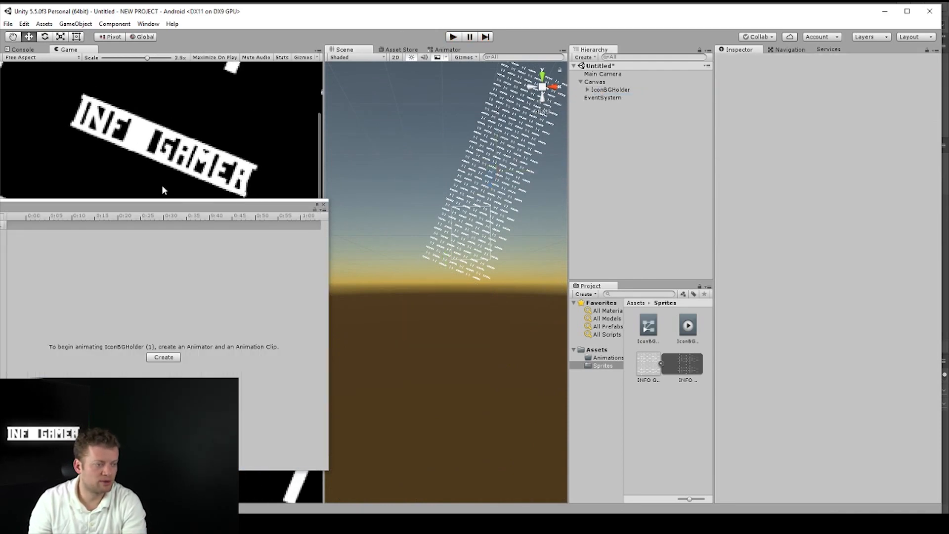
pyautogui.scroll(-1, 155, 182)
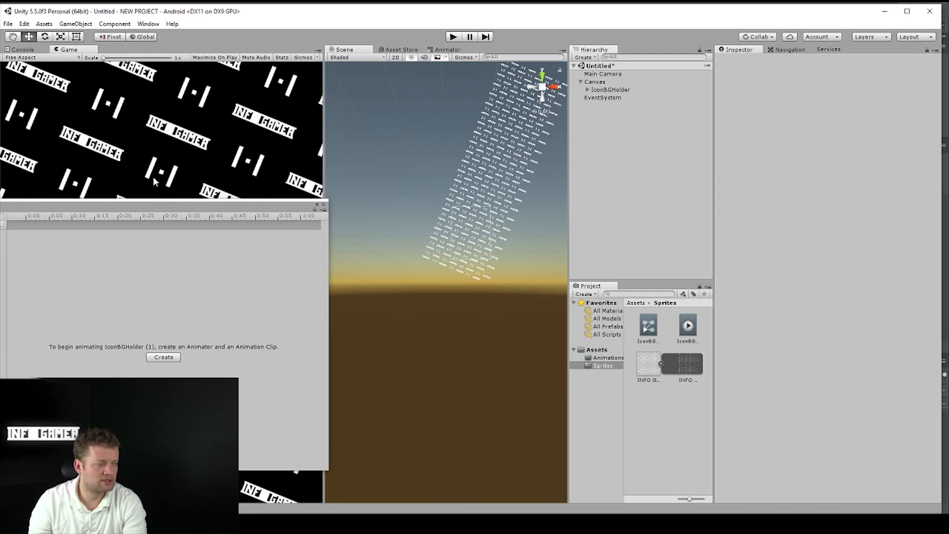
pyautogui.click(323, 204)
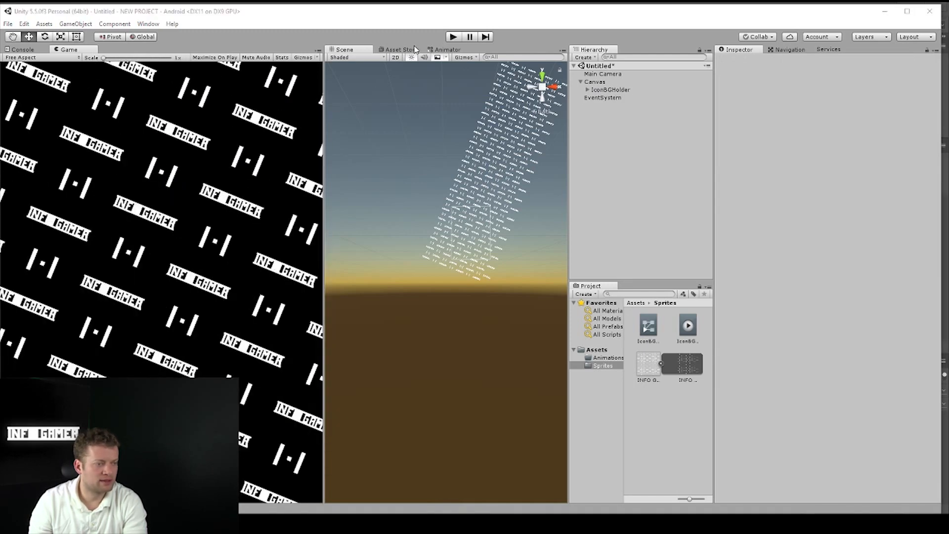
pyautogui.click(453, 39)
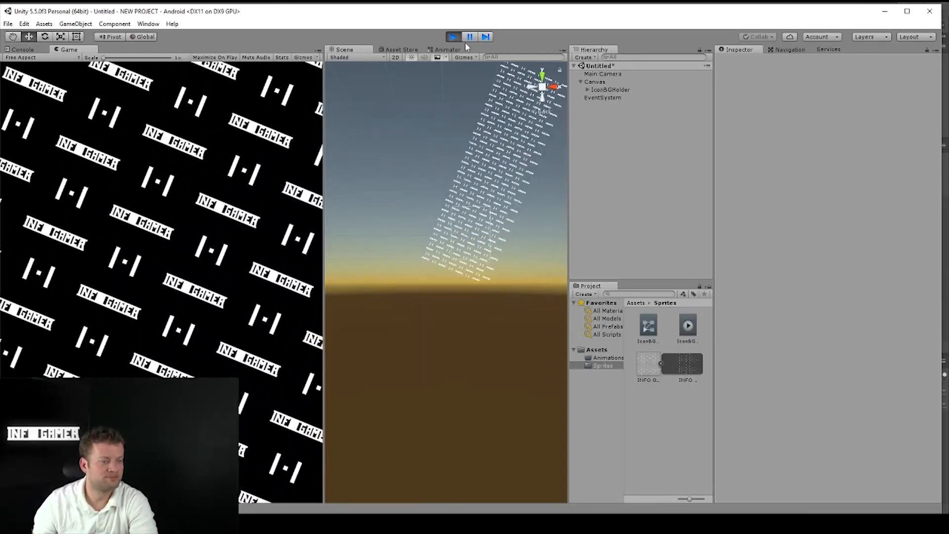
pyautogui.click(453, 37)
# Set the image color of the middle tile IconBG inside IconBGHolder to red, FF0000FF
pyautogui.click(597, 90)
pyautogui.click(595, 82)
pyautogui.click(588, 89)
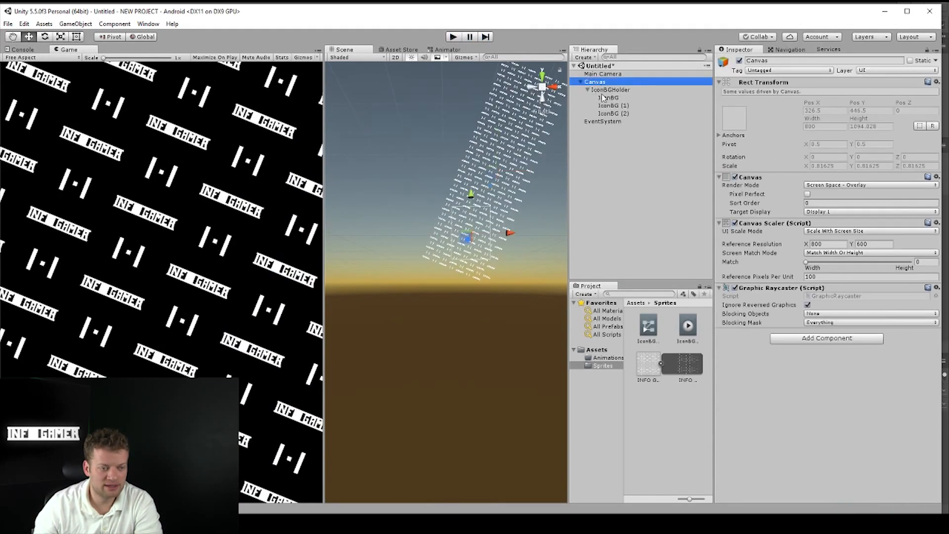
pyautogui.click(605, 90)
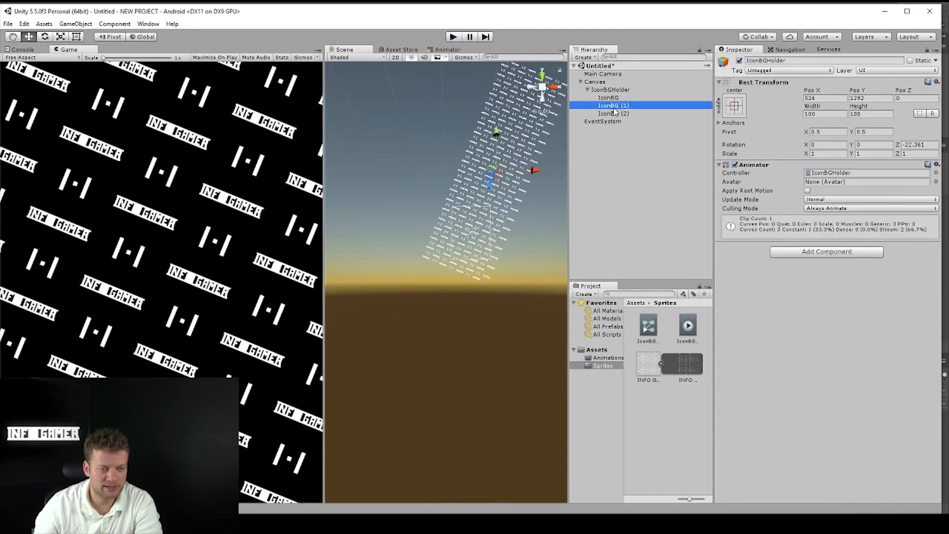
pyautogui.click(614, 106)
pyautogui.click(608, 97)
pyautogui.click(613, 113)
pyautogui.click(609, 98)
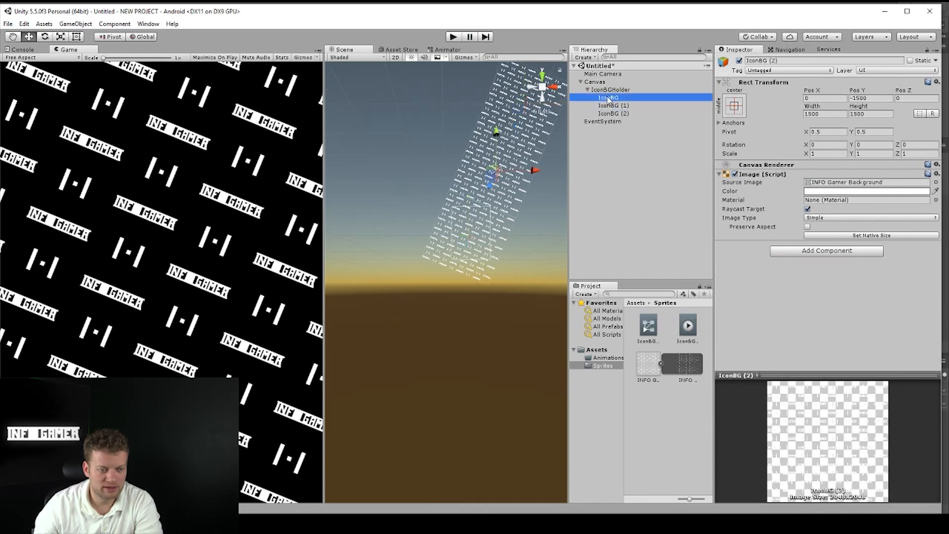
pyautogui.click(834, 192)
pyautogui.moveTo(79, 69); pyautogui.dragTo(88, 52)
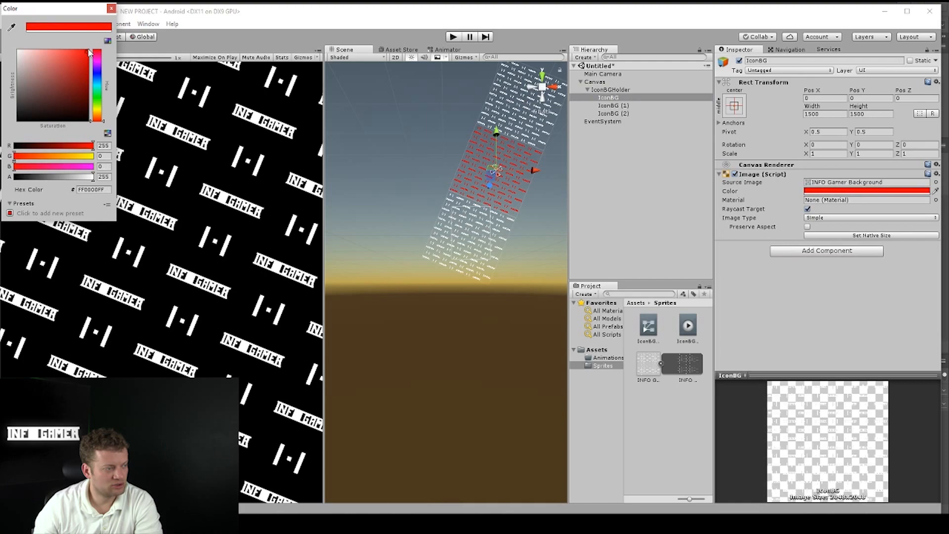
# Play the scene to follow the red tile through the loop, stop it, and compare the positions of IconBG and IconBG (1)
pyautogui.click(452, 37)
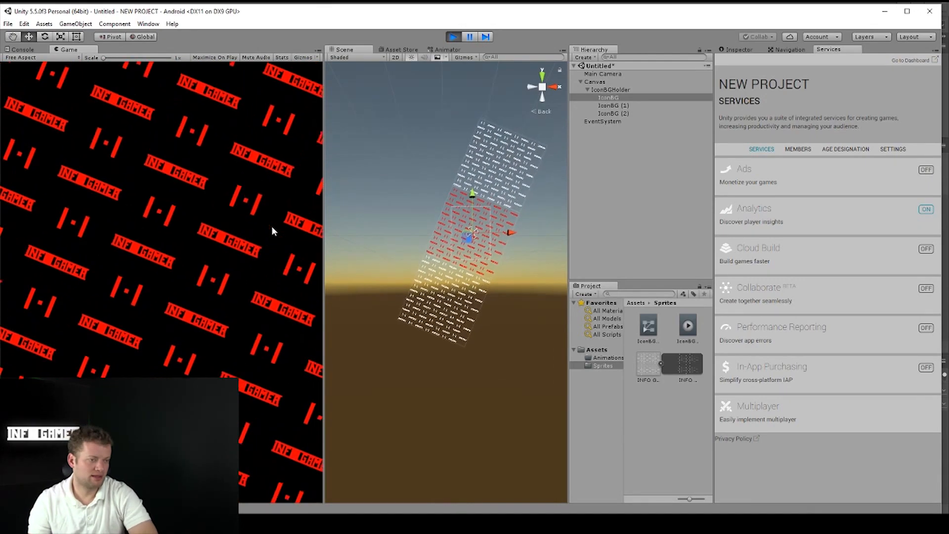
pyautogui.click(453, 36)
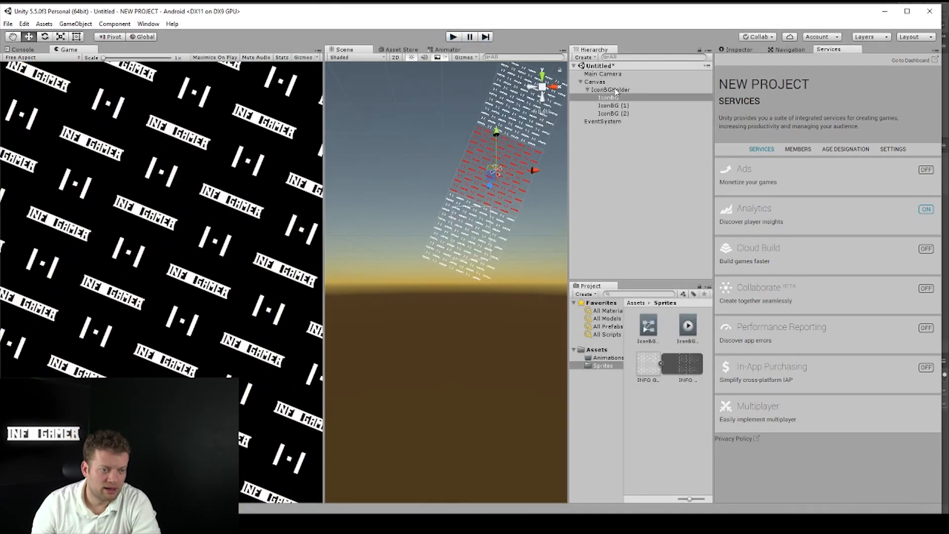
pyautogui.click(611, 99)
pyautogui.click(611, 106)
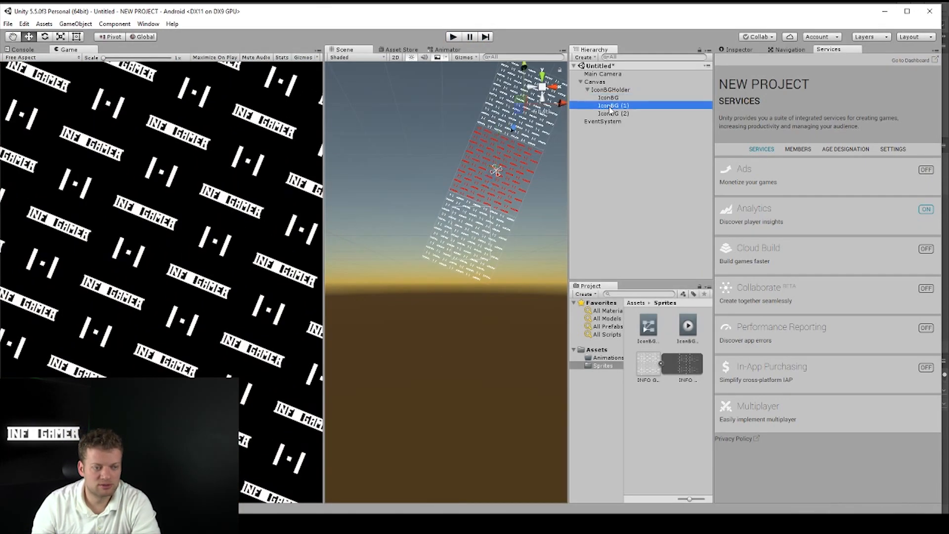
pyautogui.click(611, 98)
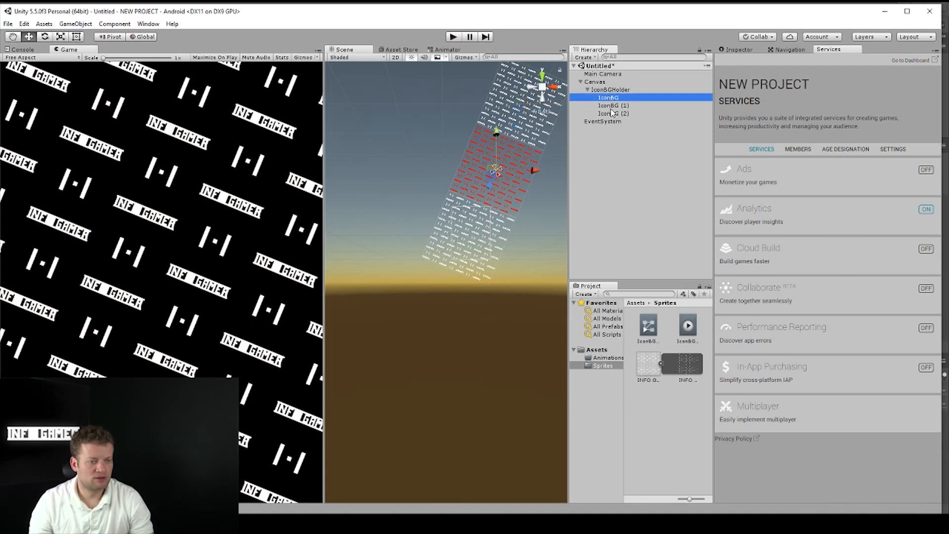
pyautogui.click(611, 106)
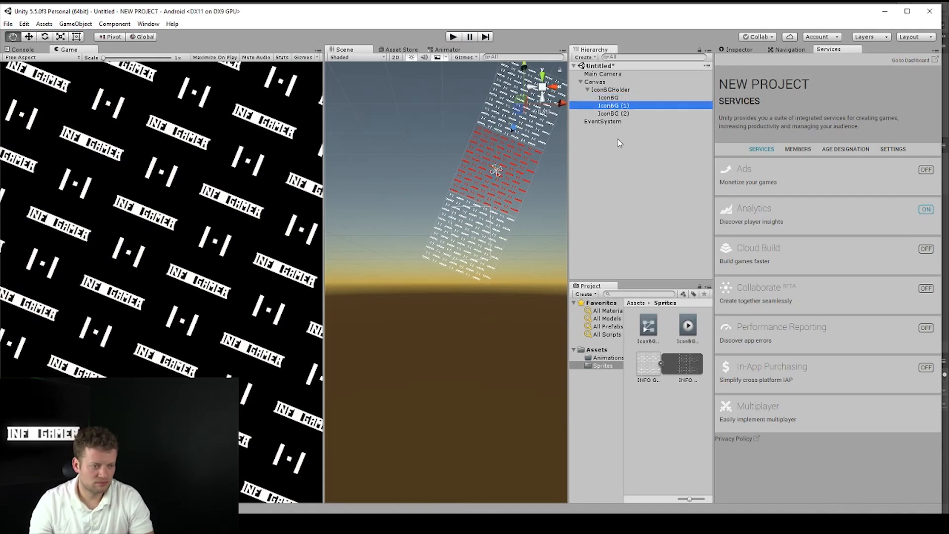
# Set the image color of the middle tile IconBG to grey, 8E8E8EFF
pyautogui.click(738, 50)
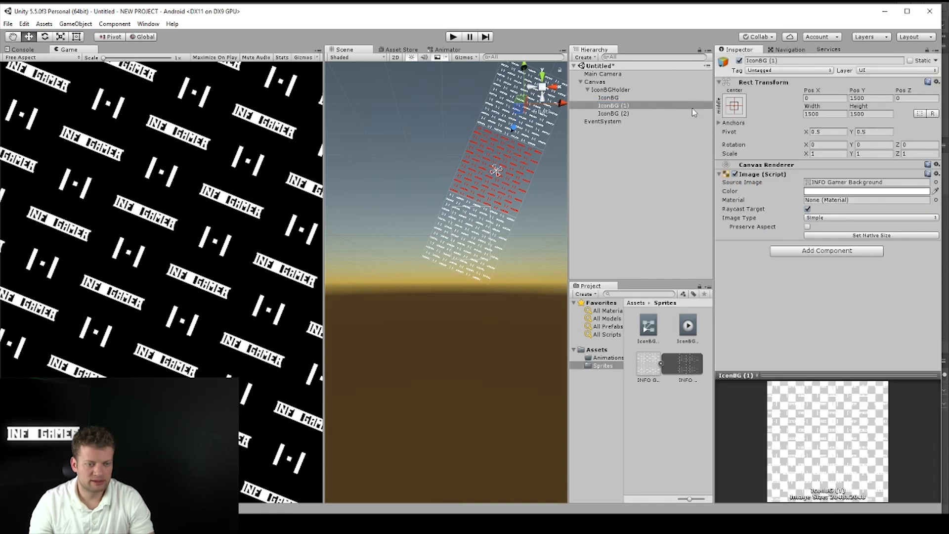
pyautogui.click(605, 98)
pyautogui.click(811, 192)
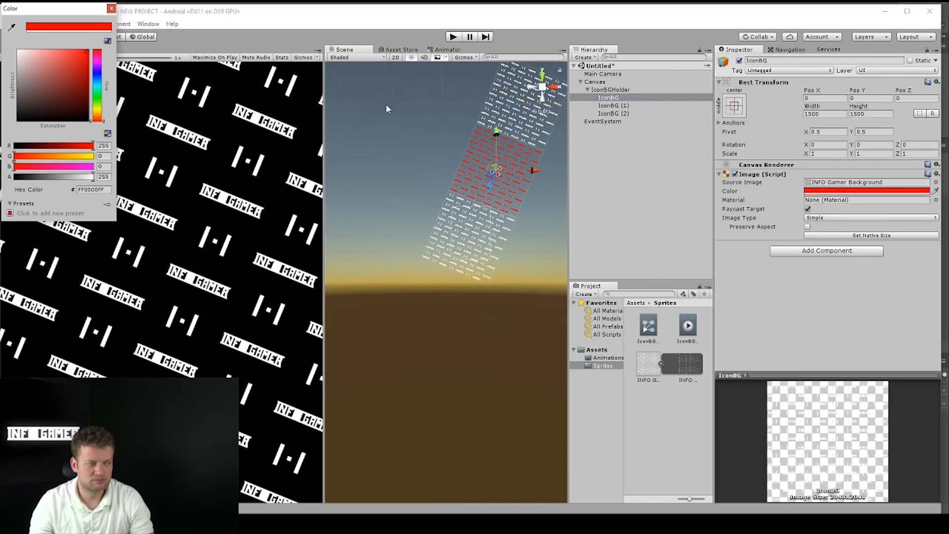
pyautogui.moveTo(15, 74)
pyautogui.mouseDown()
pyautogui.moveTo(25, 81)
pyautogui.moveTo(17, 81)
pyautogui.mouseUp()
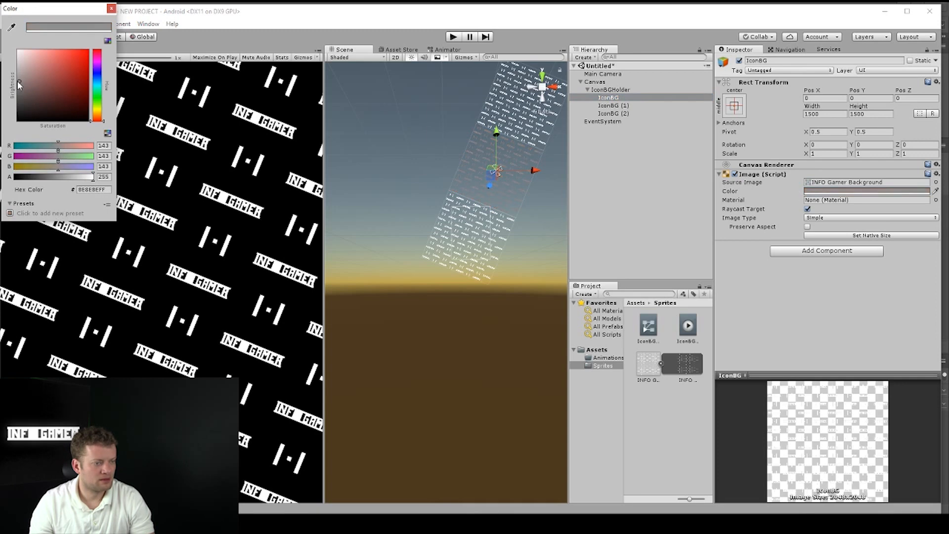
# Copy the hex code of IconBG's grey image color, 8E8E8EFF
pyautogui.click(609, 98)
pyautogui.click(608, 90)
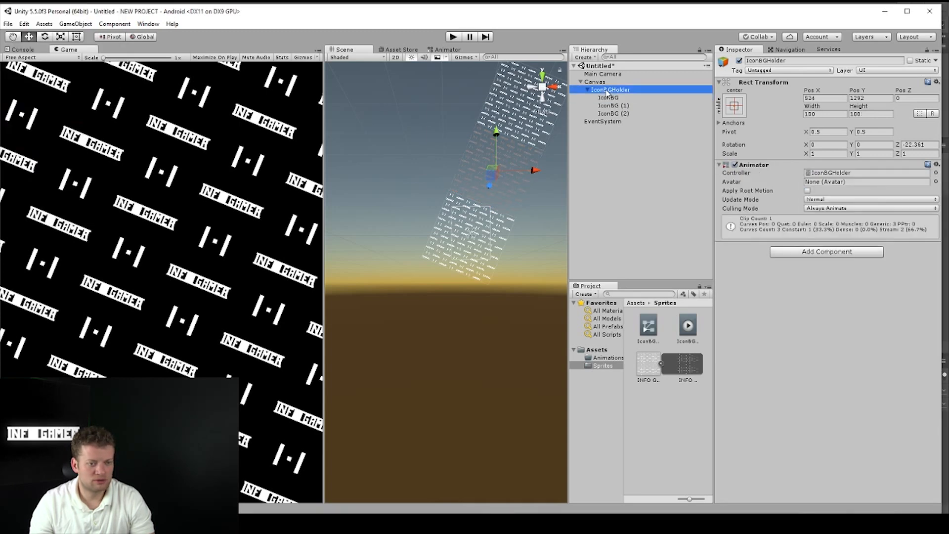
pyautogui.click(608, 97)
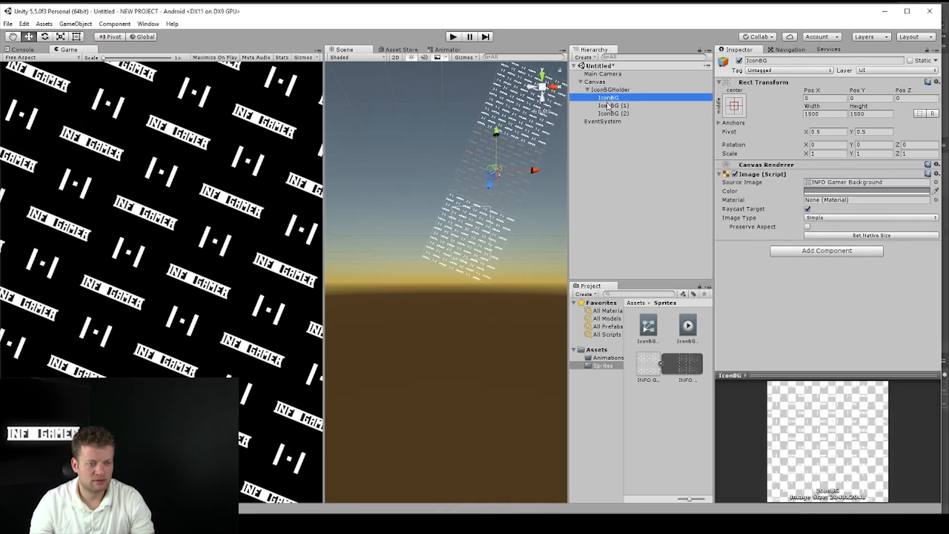
pyautogui.click(610, 105)
pyautogui.click(617, 98)
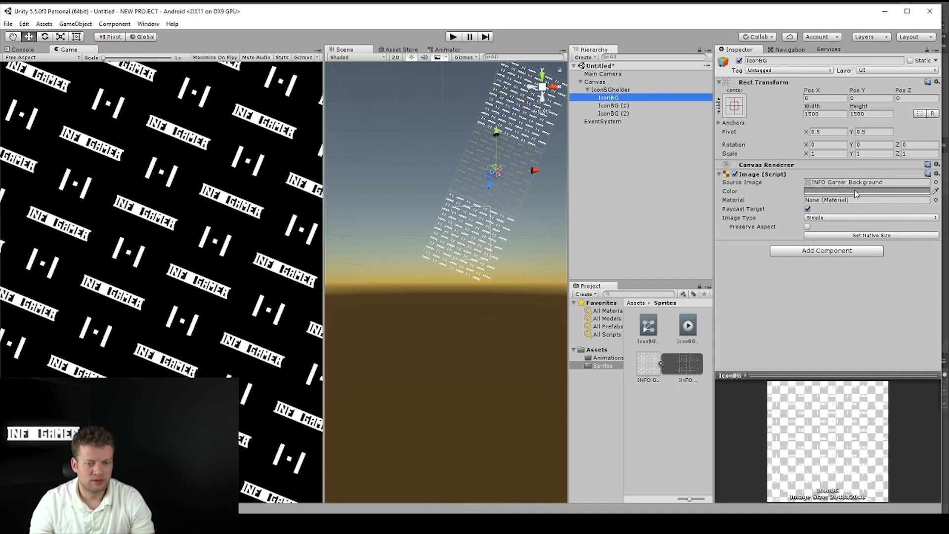
pyautogui.click(857, 191)
pyautogui.click(88, 191)
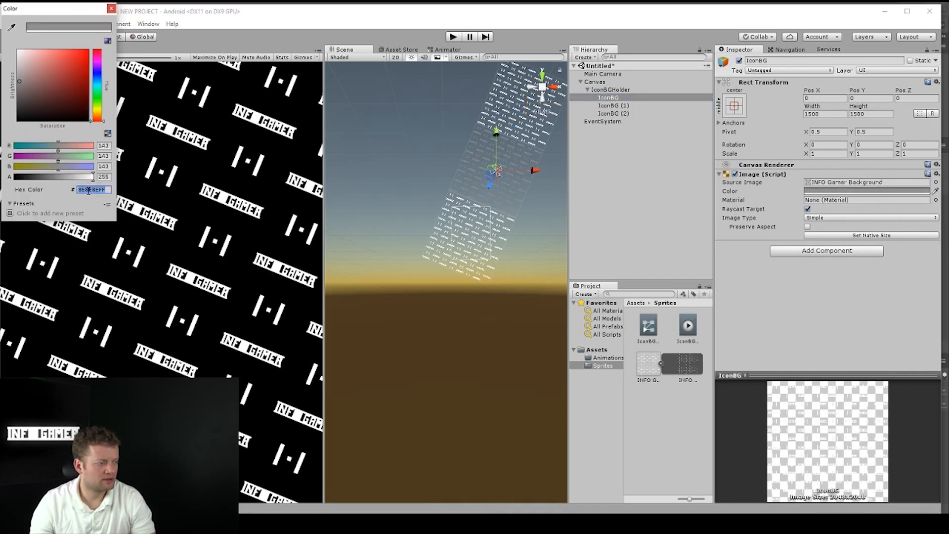
pyautogui.press('BackSpace')
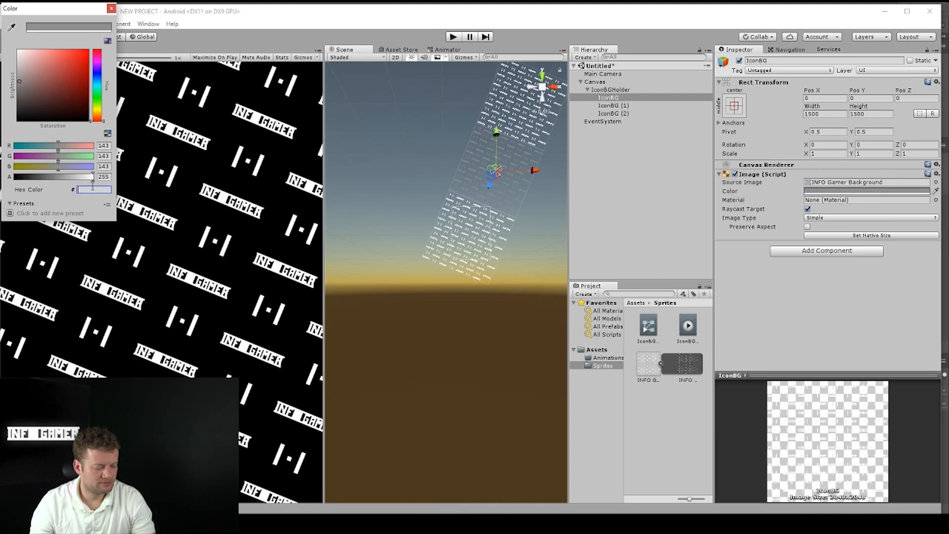
pyautogui.hotkey('ctrl', 'z')
pyautogui.click(93, 189)
pyautogui.hotkey('ctrl', 'c')
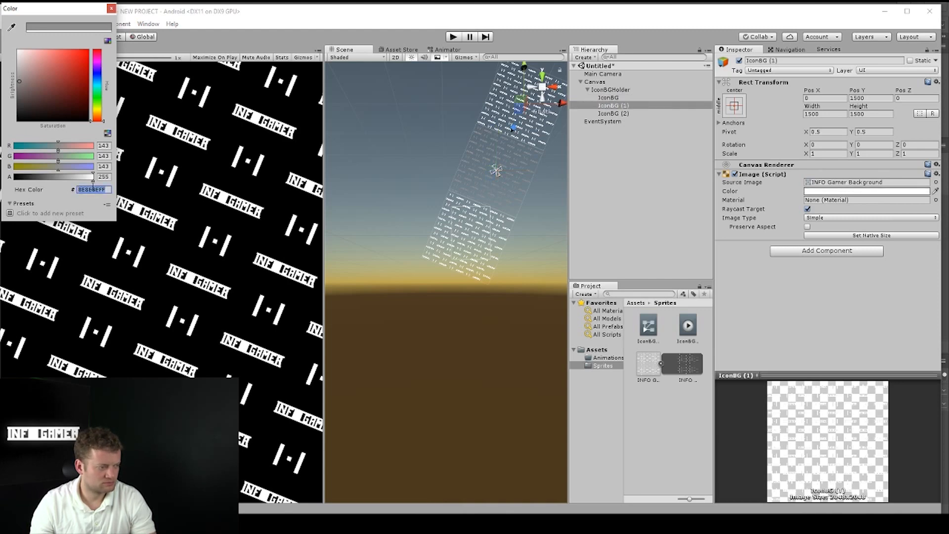
pyautogui.click(19, 92)
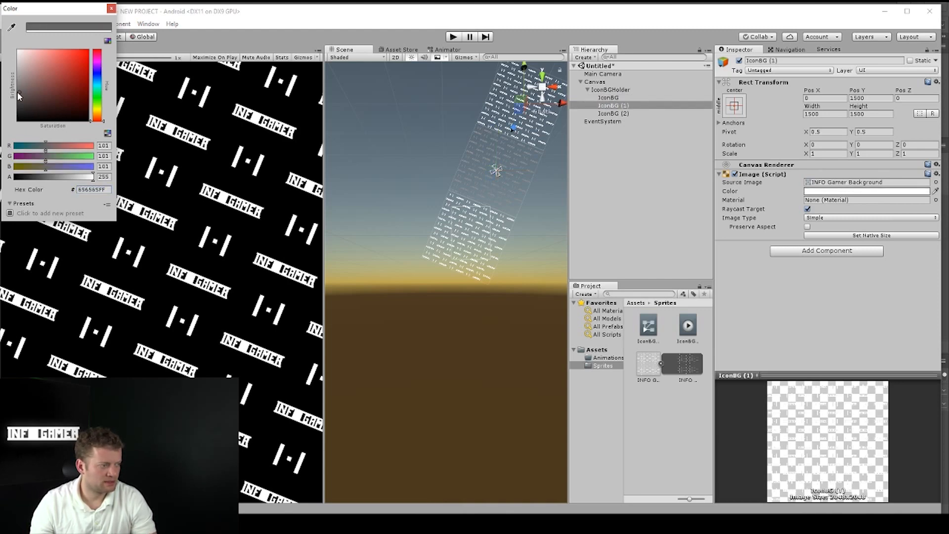
pyautogui.moveTo(18, 96); pyautogui.dragTo(16, 89)
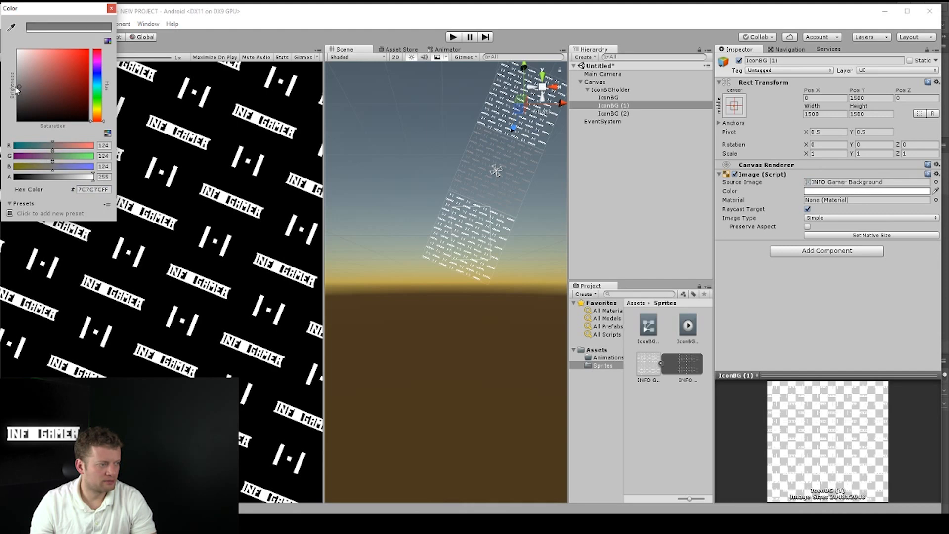
pyautogui.click(111, 8)
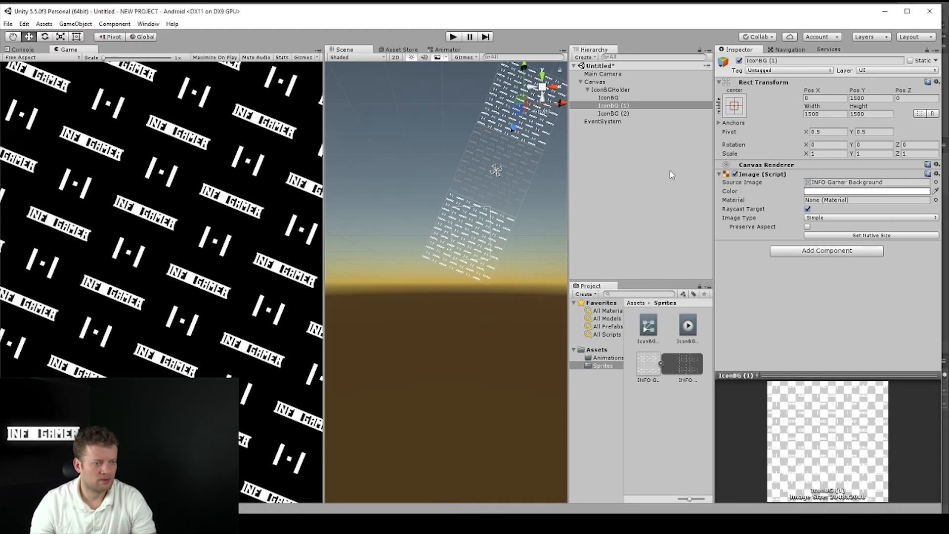
# Set the image color of IconBG (2) to the copied grey, 8E8E8EFF
pyautogui.click(611, 114)
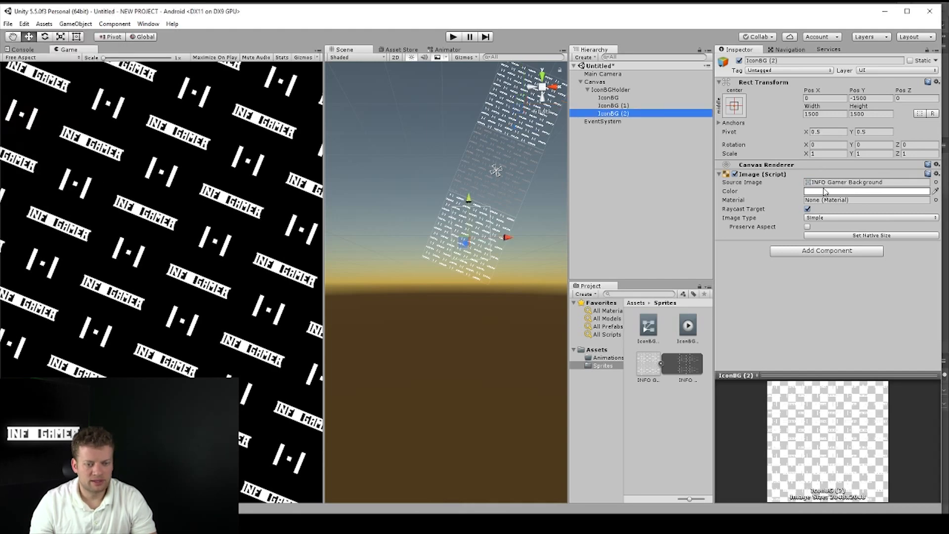
pyautogui.click(824, 192)
pyautogui.click(95, 190)
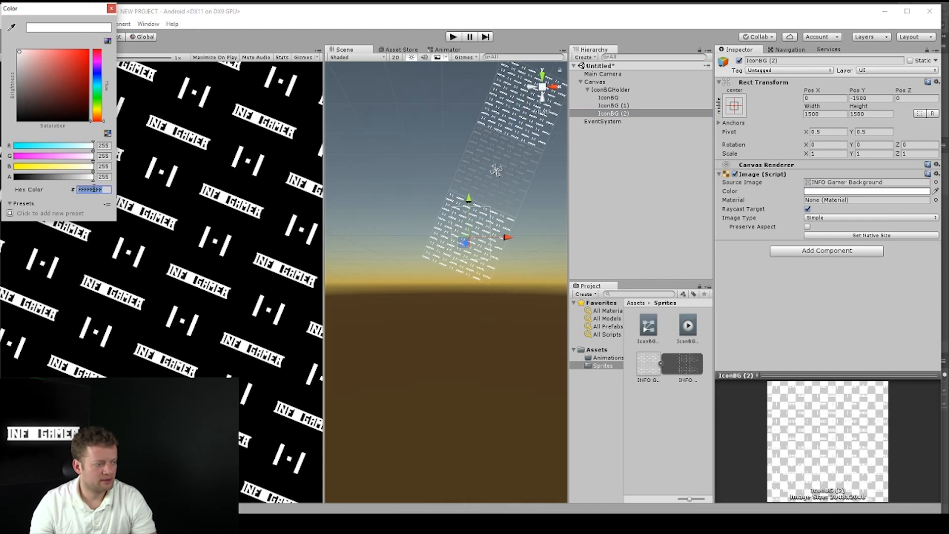
pyautogui.hotkey('ctrl', 'v')
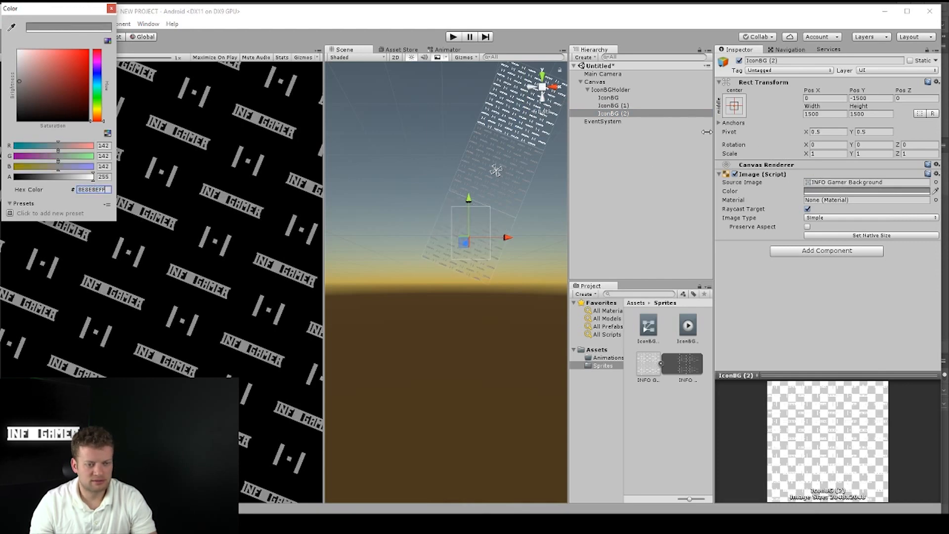
# Set the image color of IconBG (1) to the copied grey, 8E8E8EFF, and close the color picker
pyautogui.click(607, 112)
pyautogui.click(611, 104)
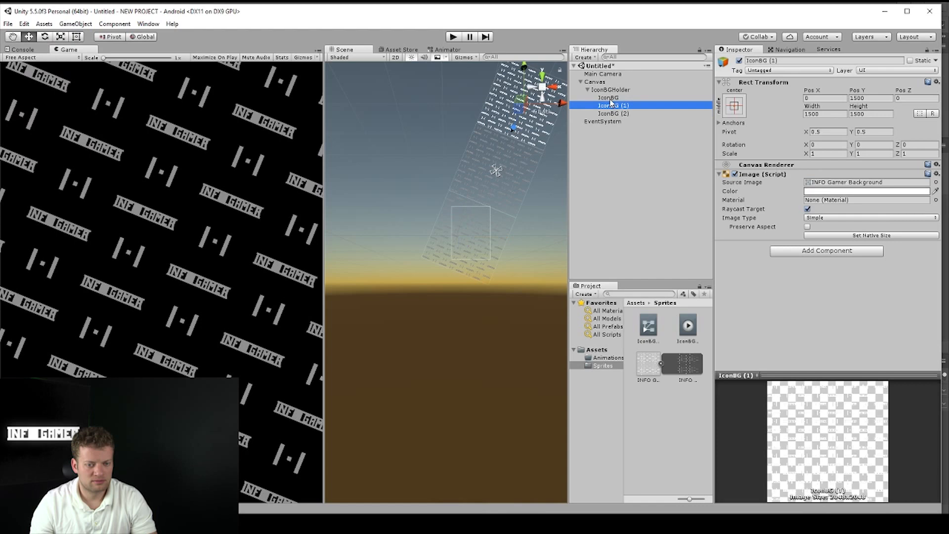
pyautogui.click(611, 98)
pyautogui.click(612, 106)
pyautogui.click(832, 191)
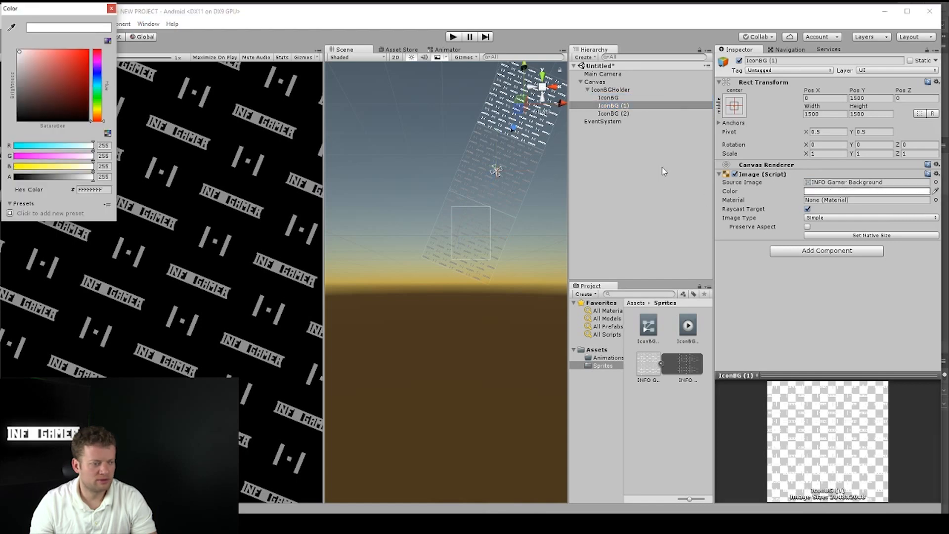
pyautogui.click(93, 190)
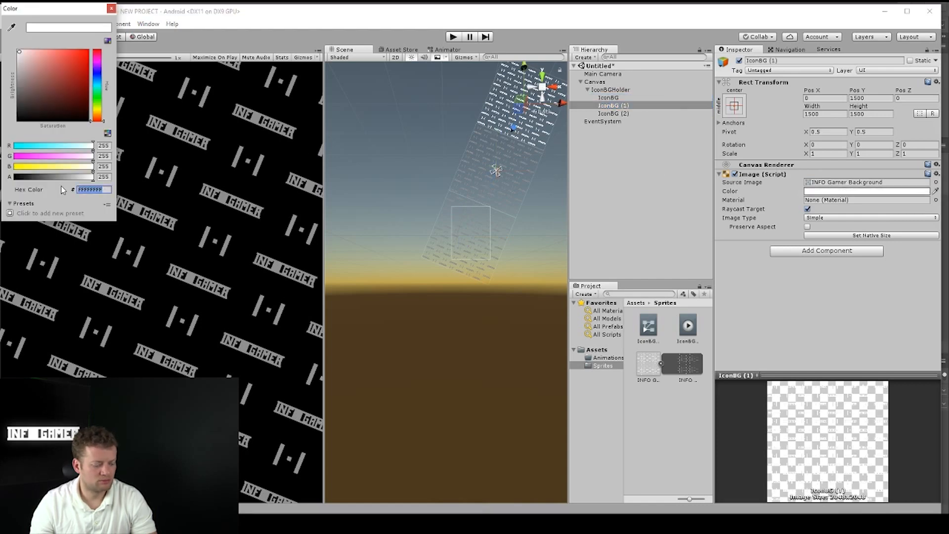
pyautogui.hotkey('ctrl', 'v')
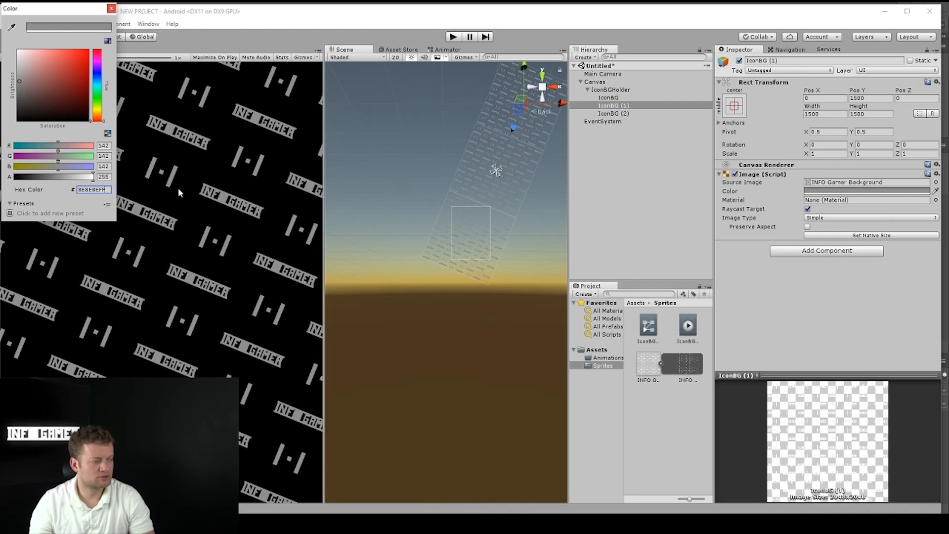
pyautogui.click(442, 339)
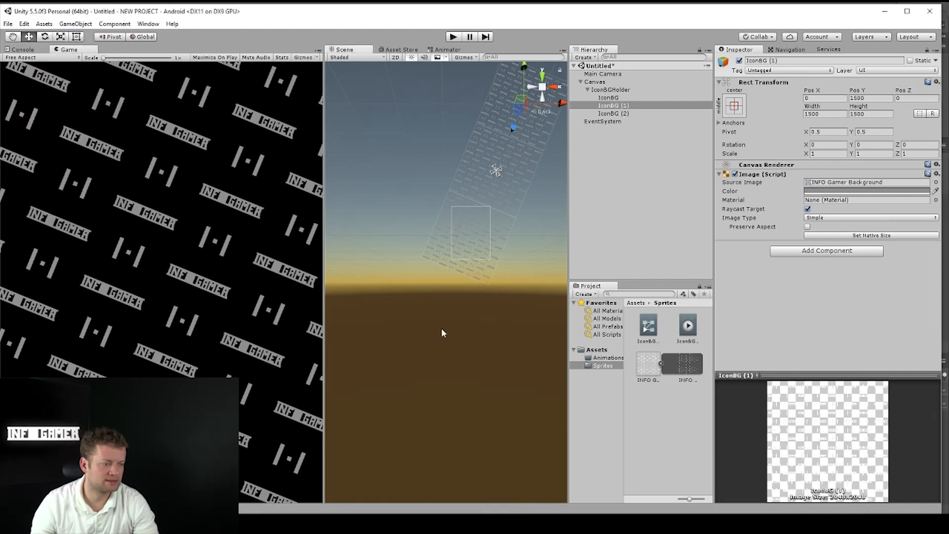
# Open the Unity Preferences and show the External Tools settings with the Android SDK and JDK paths
pyautogui.moveTo(462, 110); pyautogui.dragTo(455, 197, button='middle')
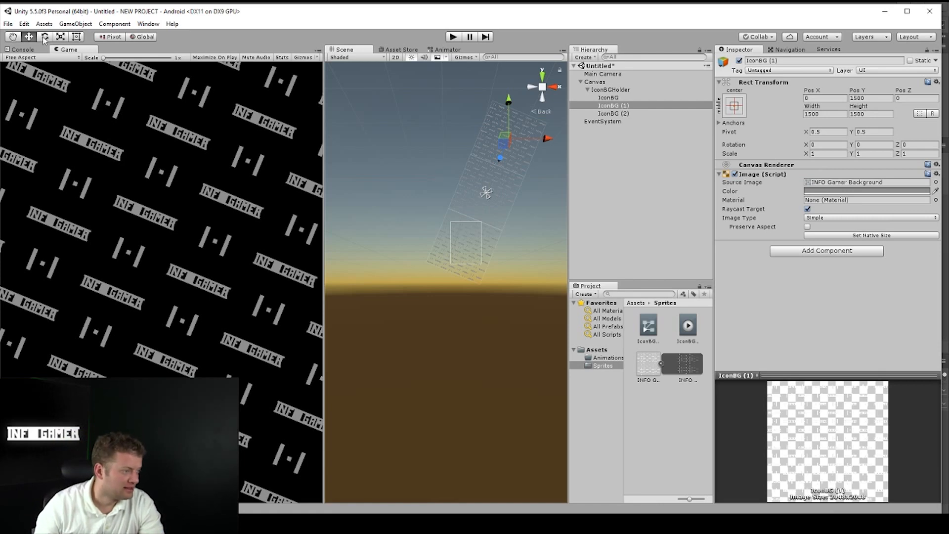
pyautogui.click(8, 24)
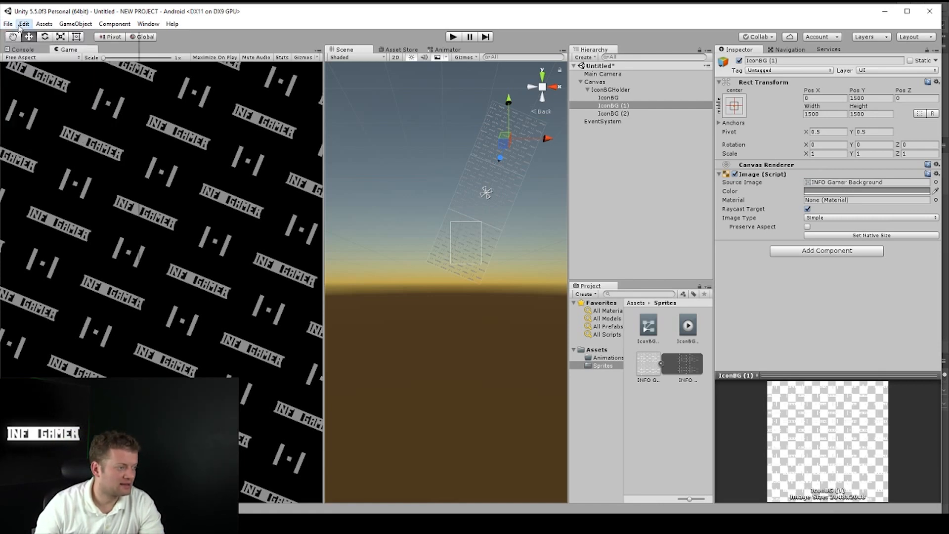
pyautogui.click(24, 23)
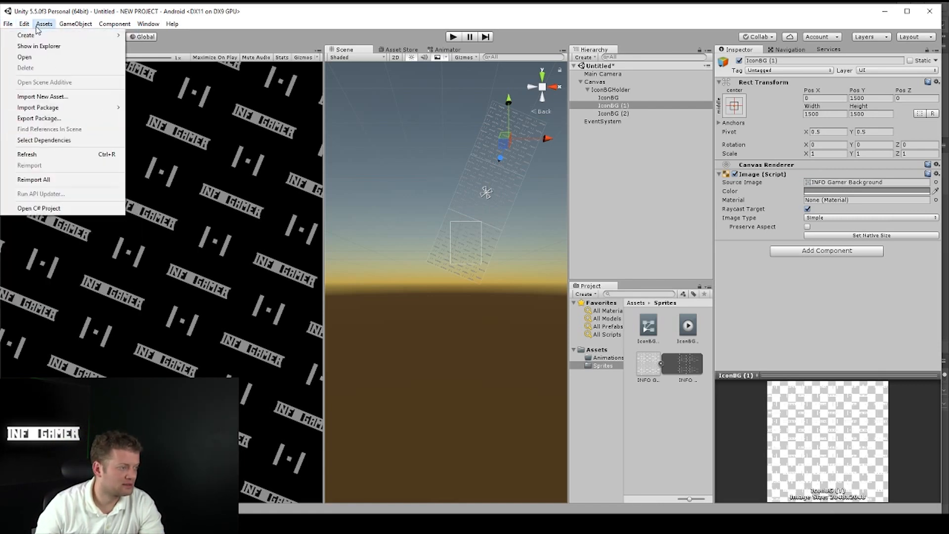
pyautogui.click(25, 23)
pyautogui.click(25, 23)
pyautogui.click(35, 169)
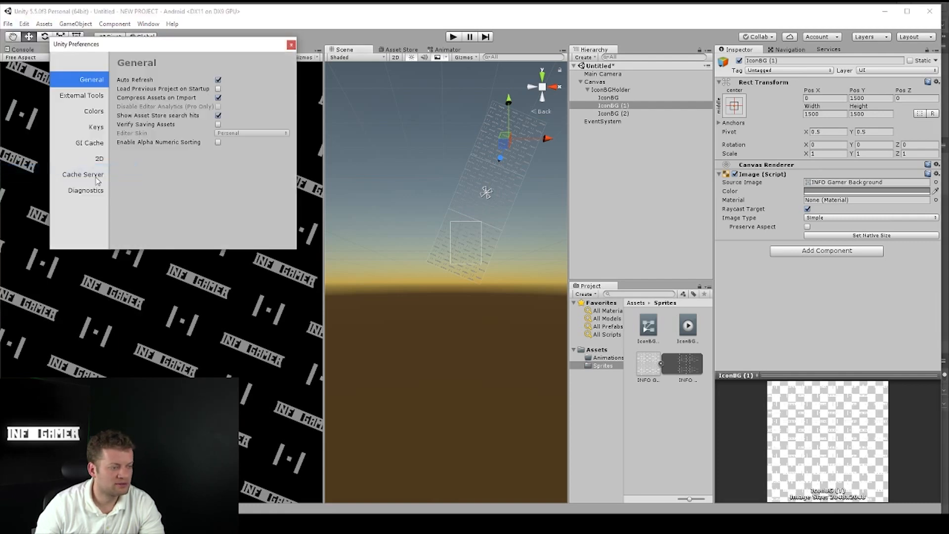
pyautogui.click(85, 96)
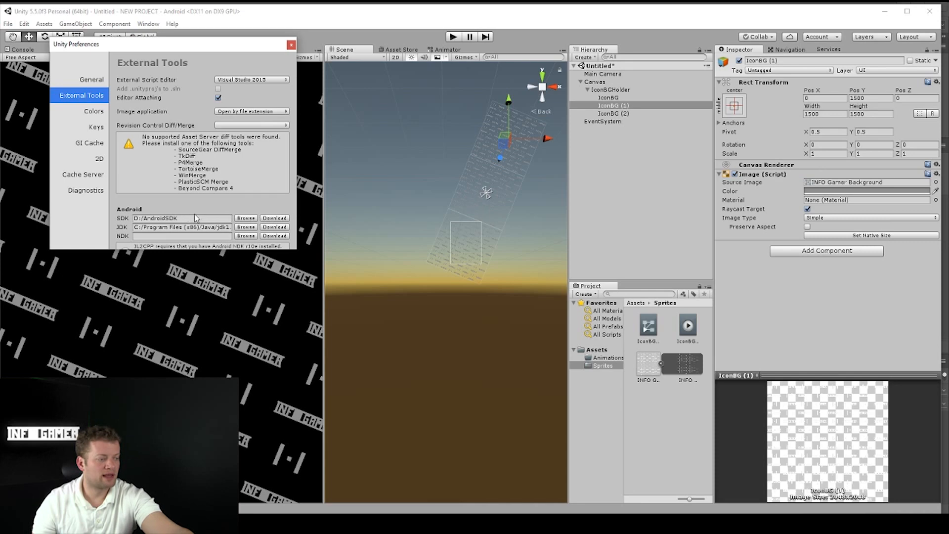
# Open the Android SDK download page from the preferences and look over the Android Studio overview in the browser
pyautogui.click(269, 220)
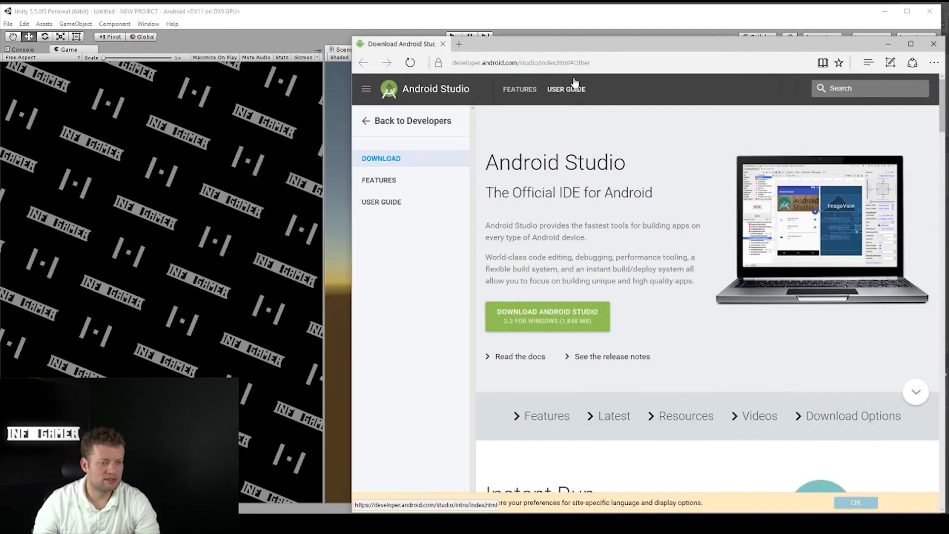
pyautogui.moveTo(576, 47); pyautogui.dragTo(536, 23)
pyautogui.scroll(-4, 541, 274)
pyautogui.scroll(4, 543, 270)
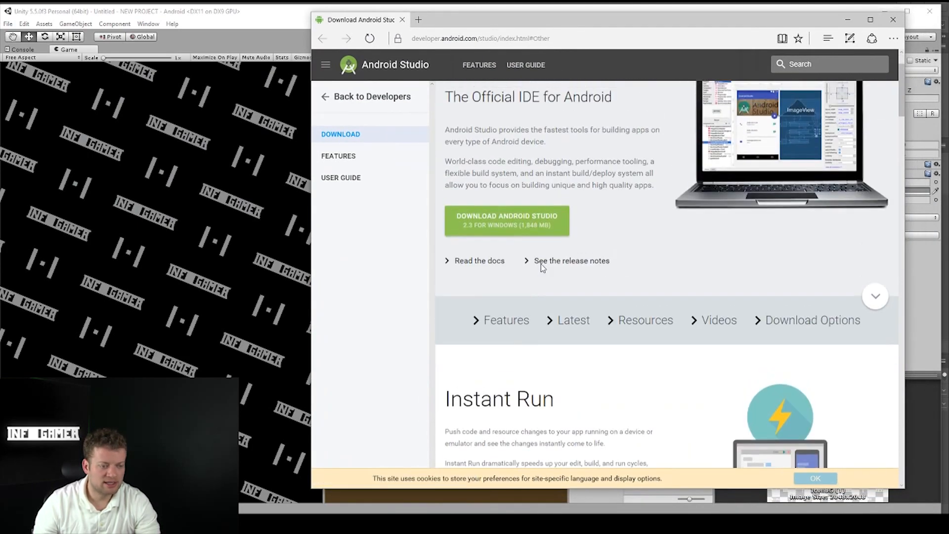
pyautogui.scroll(-8, 594, 277)
pyautogui.scroll(-12, 582, 282)
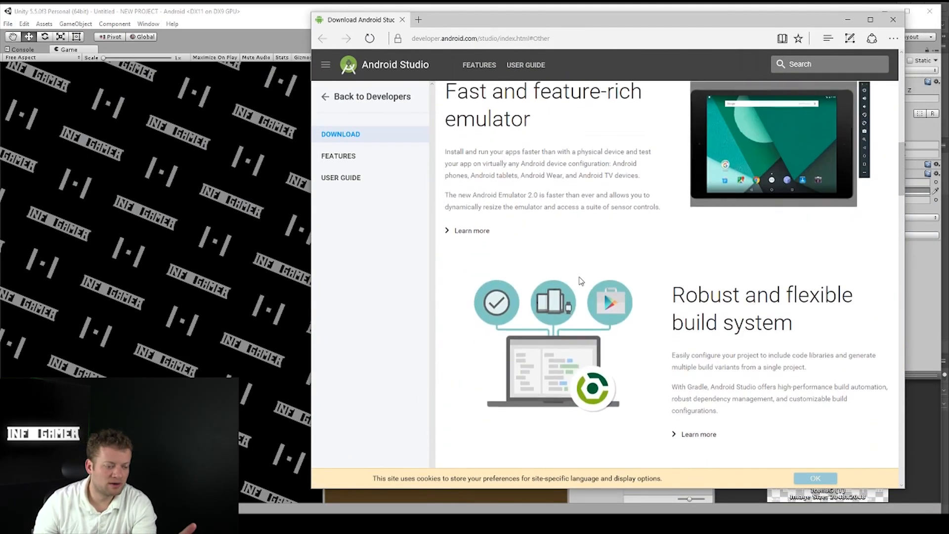
pyautogui.scroll(18, 576, 272)
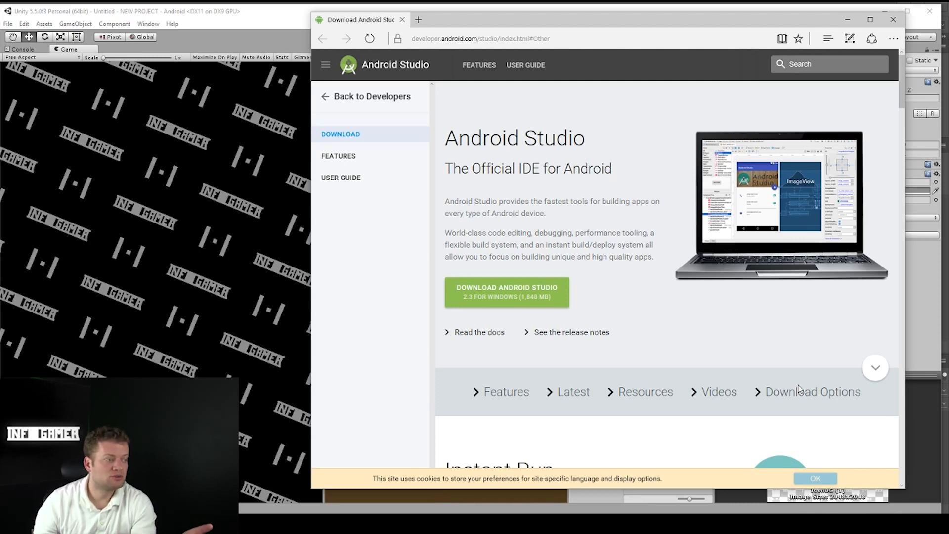
# Examine the download options for Android Studio and the command line tools on each platform, and switch back to the Unity Preferences
pyautogui.click(825, 393)
pyautogui.scroll(-3, 821, 394)
pyautogui.scroll(3, 771, 371)
pyautogui.scroll(-3, 618, 336)
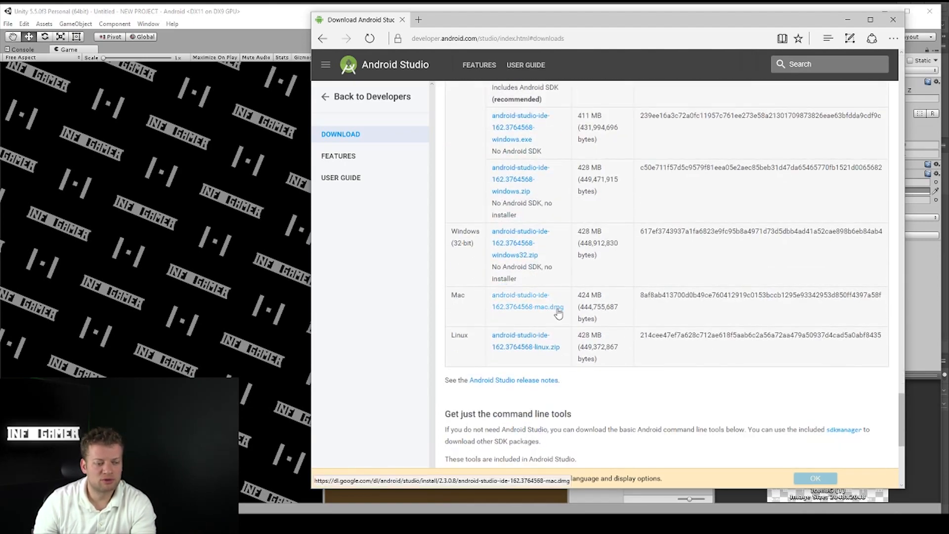
pyautogui.scroll(6, 556, 311)
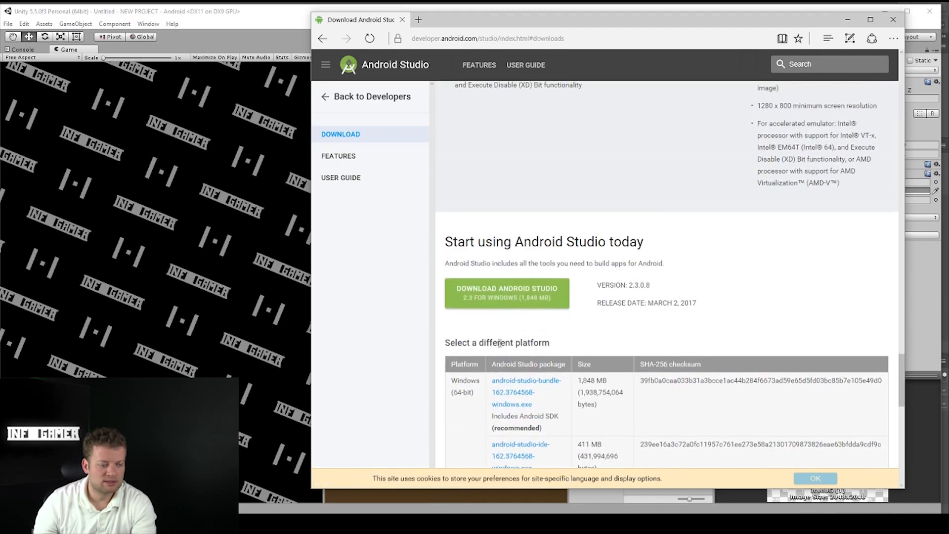
pyautogui.scroll(-8, 502, 317)
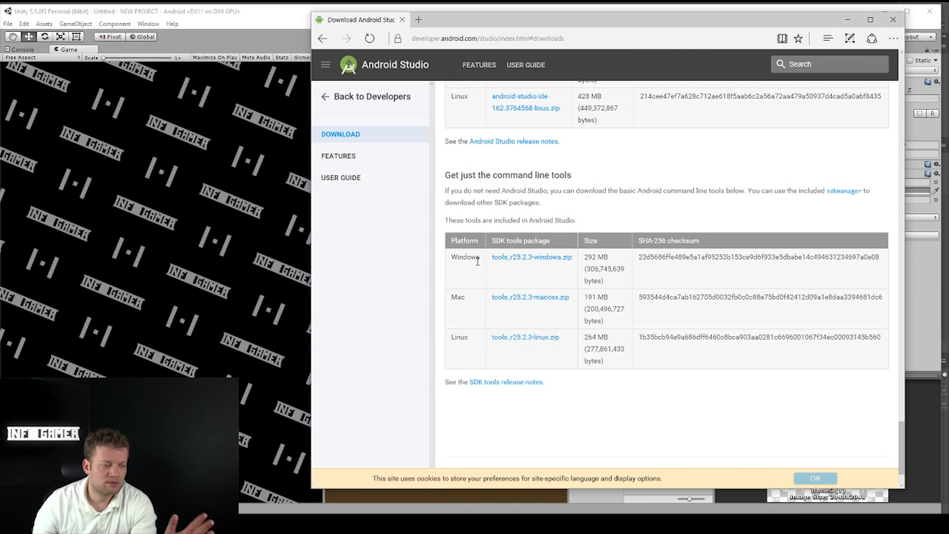
pyautogui.scroll(1, 477, 261)
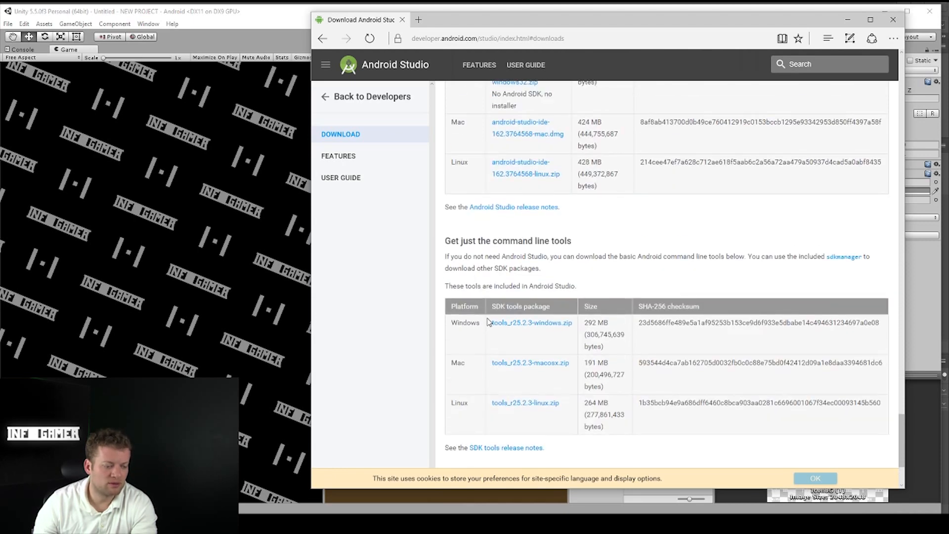
pyautogui.scroll(6, 505, 351)
pyautogui.scroll(-6, 504, 351)
pyautogui.scroll(6, 518, 341)
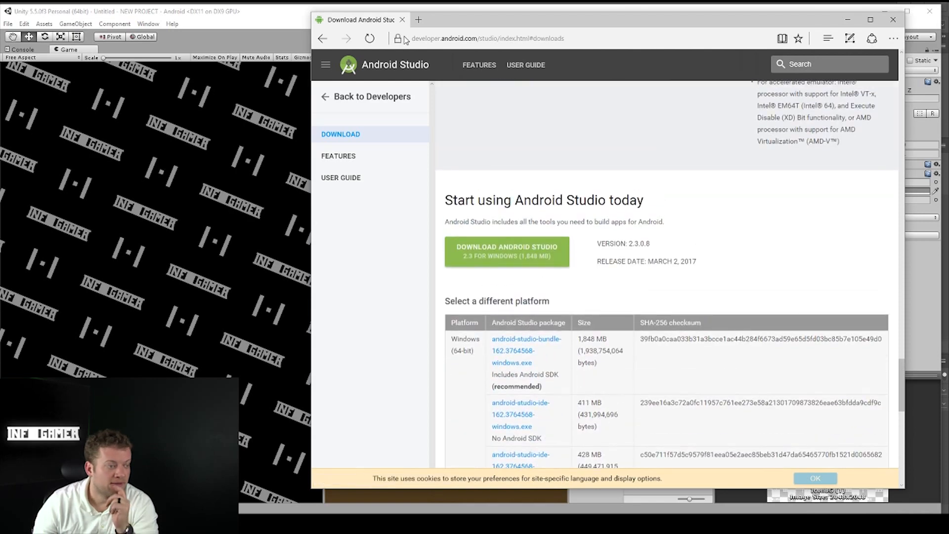
pyautogui.click(28, 30)
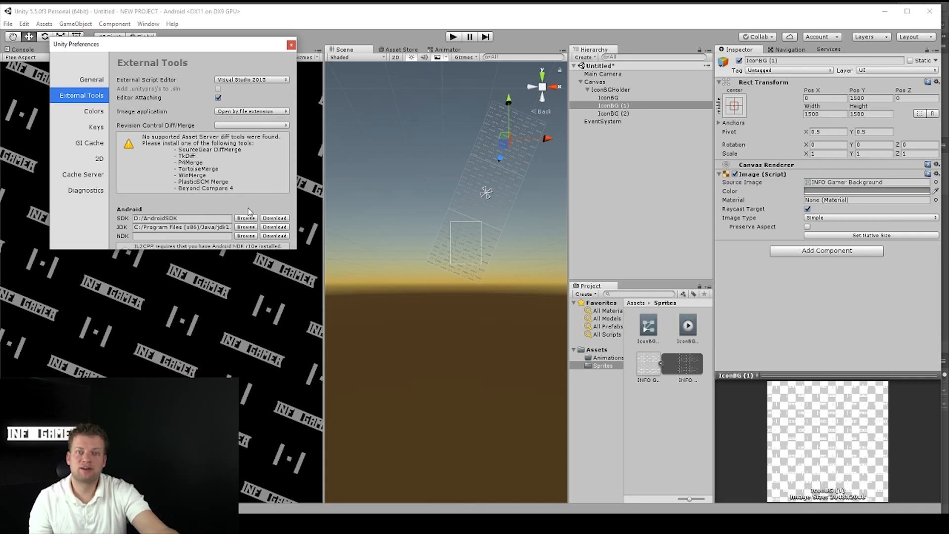
# Open the JDK download page from the preferences and look over the Java SE Development Kit 8u121 downloads for each platform
pyautogui.click(275, 227)
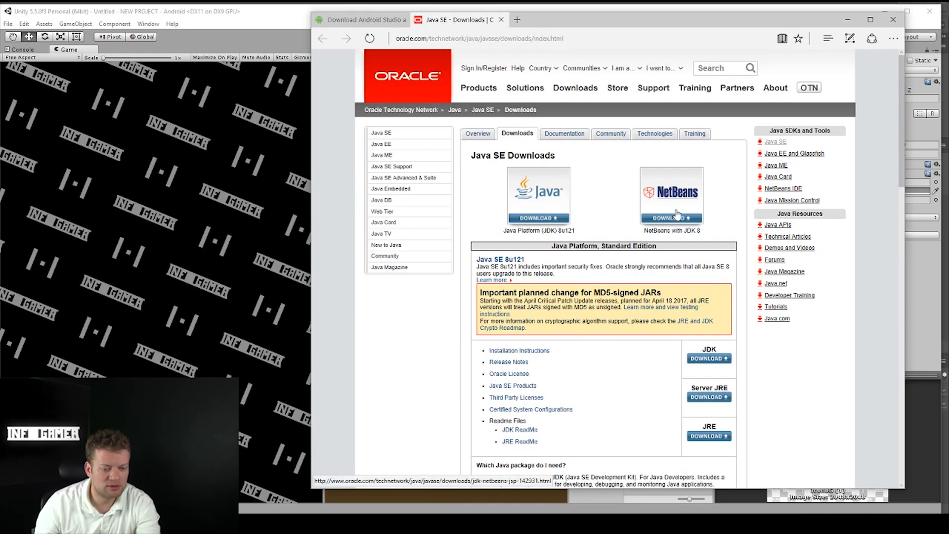
pyautogui.scroll(-3, 677, 212)
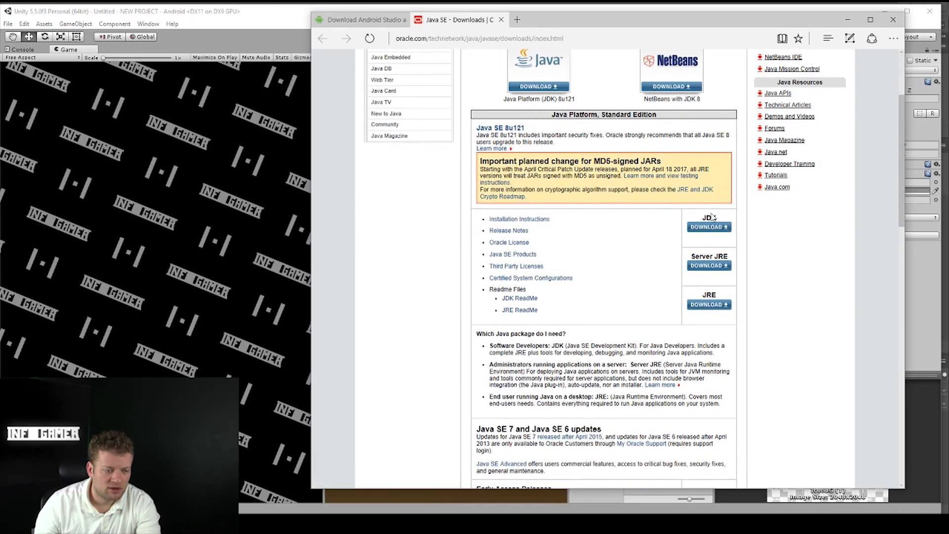
pyautogui.scroll(3, 720, 231)
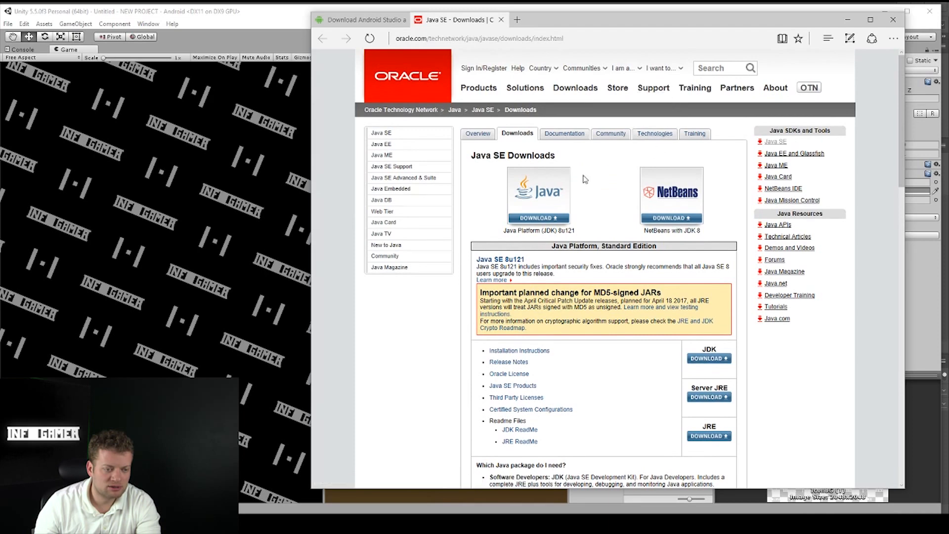
pyautogui.click(712, 361)
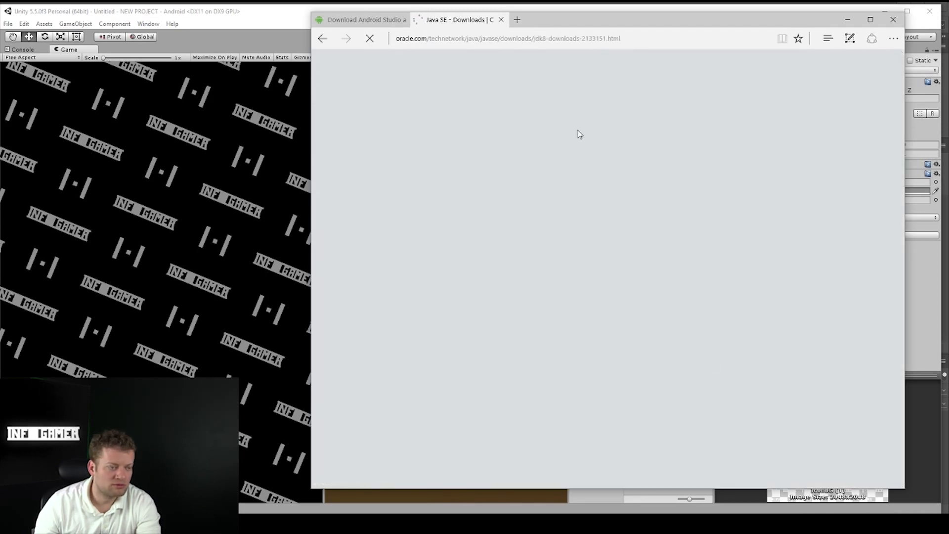
pyautogui.scroll(-5, 579, 135)
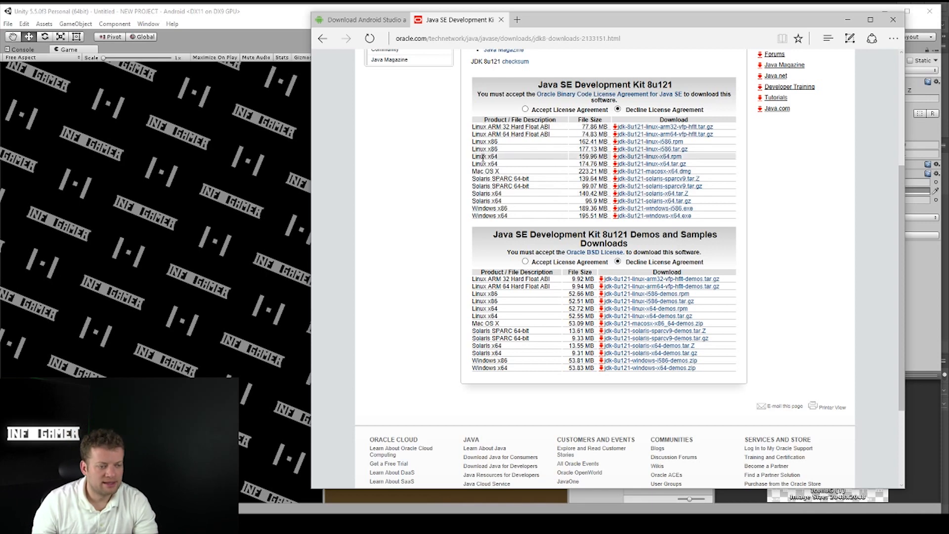
# Close the Oracle and Android Studio pages in the browser and close the Unity Preferences
pyautogui.click(501, 19)
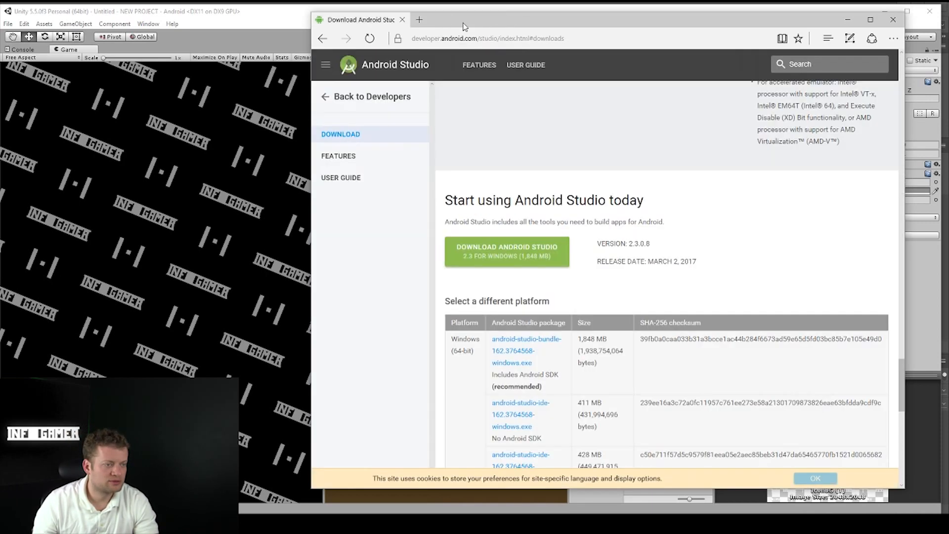
pyautogui.click(403, 20)
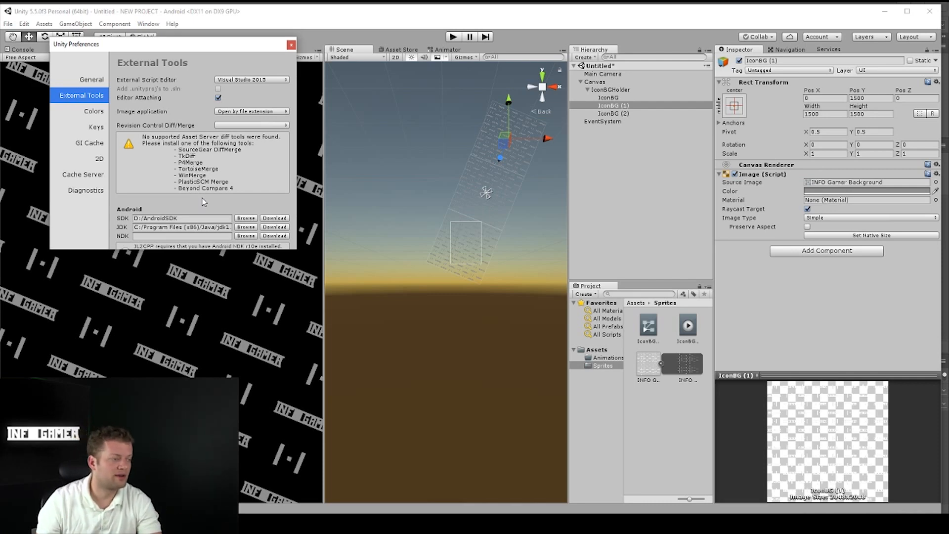
pyautogui.click(291, 45)
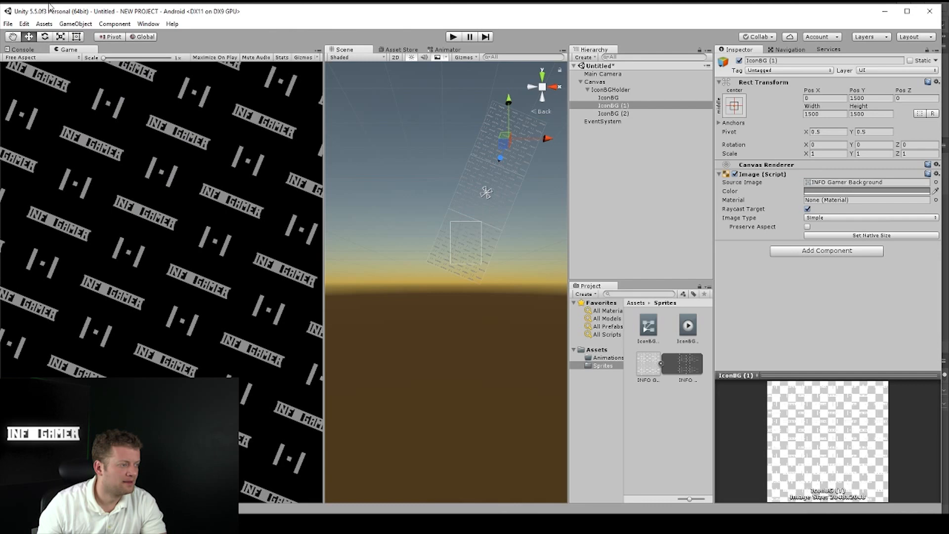
# Open the Build Settings and the Android Player Settings, and place the cursor at the end of the bundle identifier
pyautogui.click(8, 24)
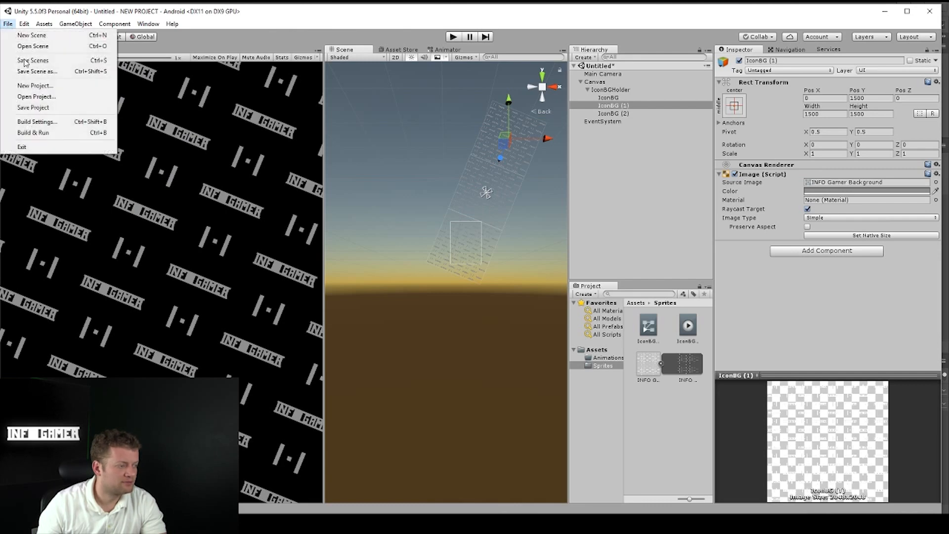
pyautogui.click(44, 127)
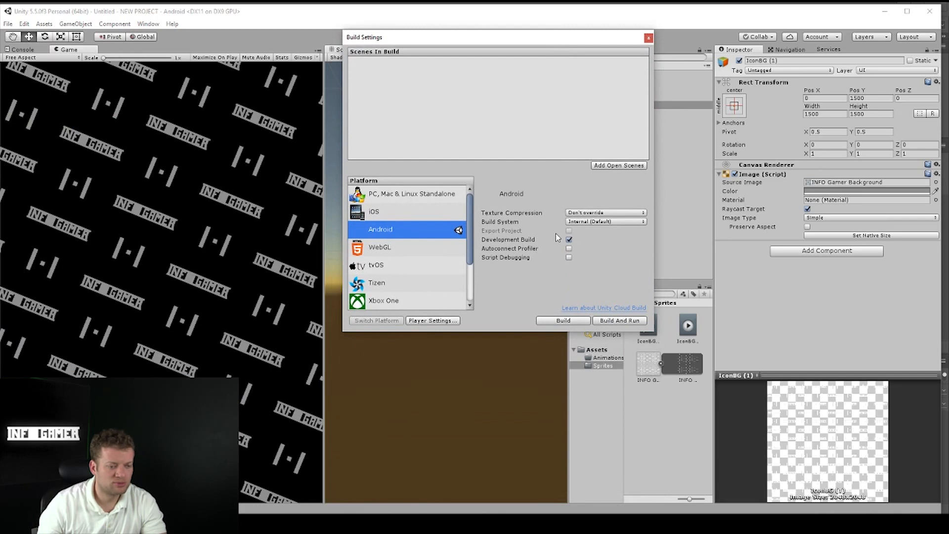
pyautogui.click(429, 321)
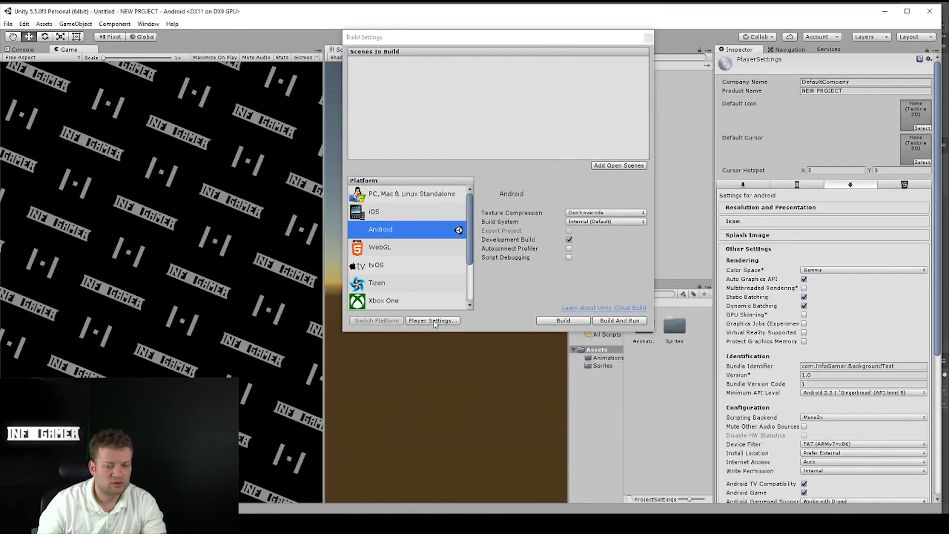
pyautogui.click(838, 368)
pyautogui.press('Right')
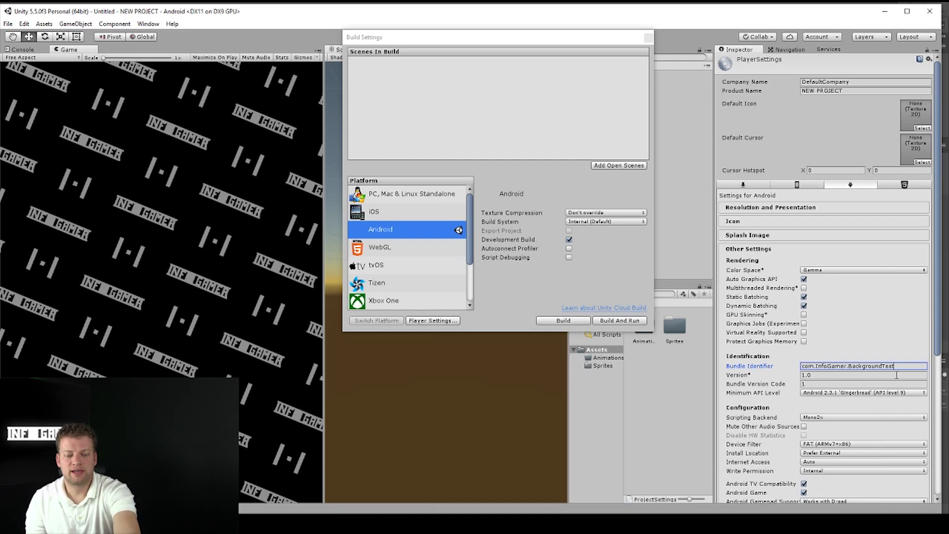
# Examine the Development Build option and the identification, configuration and optimization settings for Android
pyautogui.click(569, 240)
pyautogui.click(569, 240)
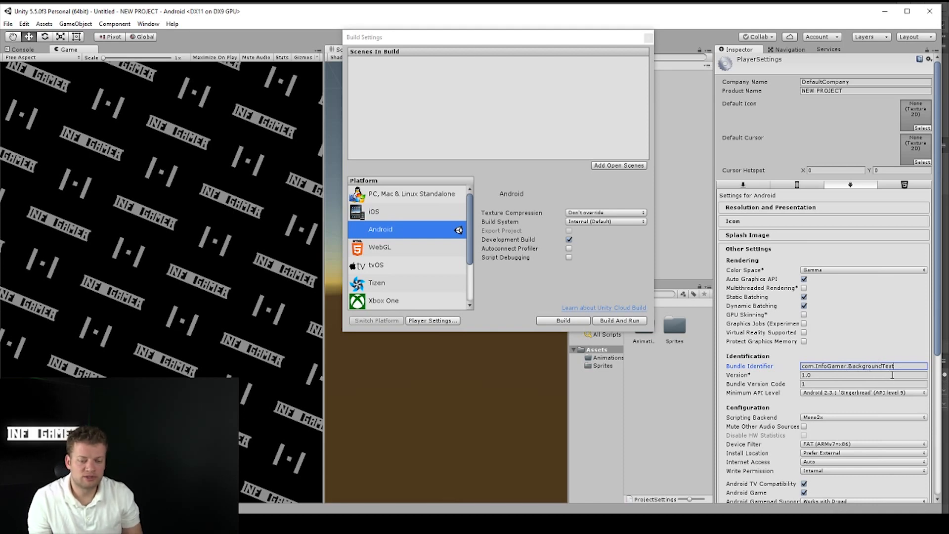
pyautogui.scroll(-6, 897, 362)
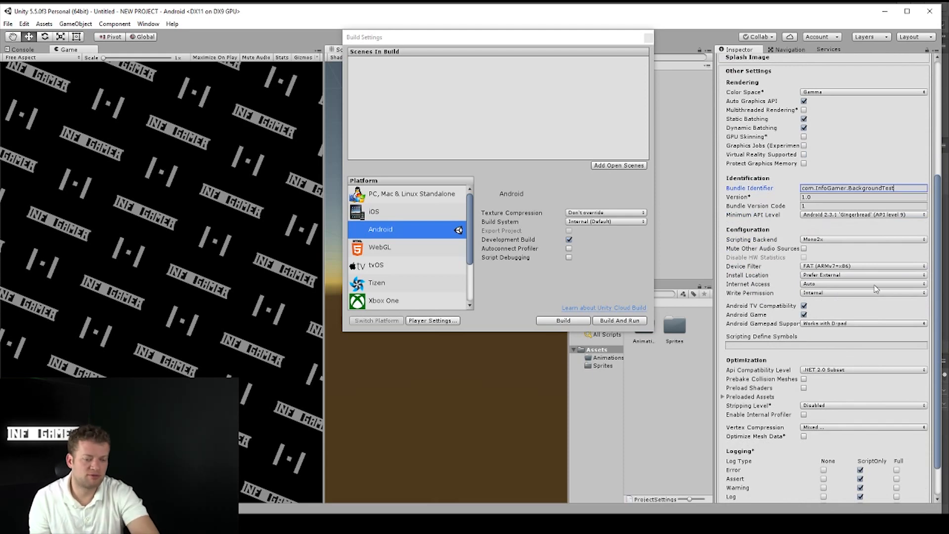
pyautogui.scroll(3, 784, 211)
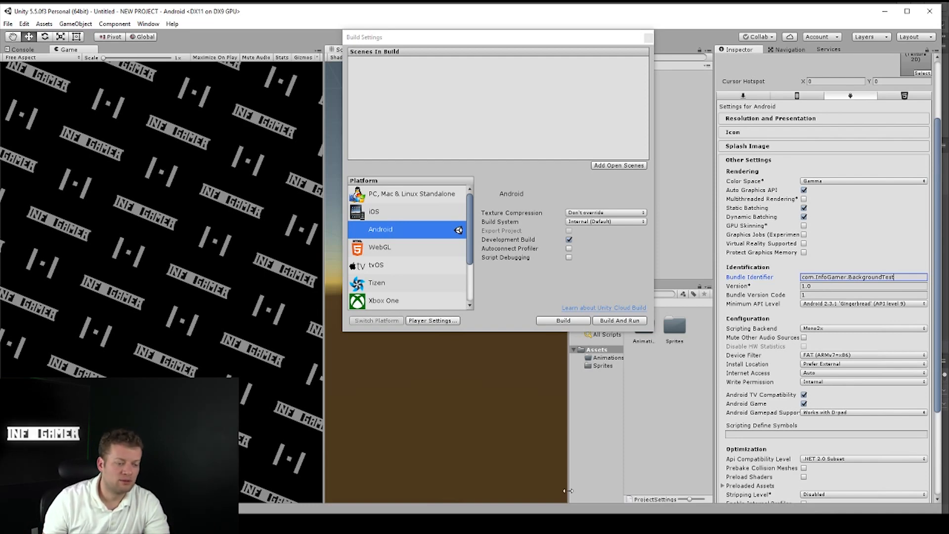
pyautogui.click(422, 323)
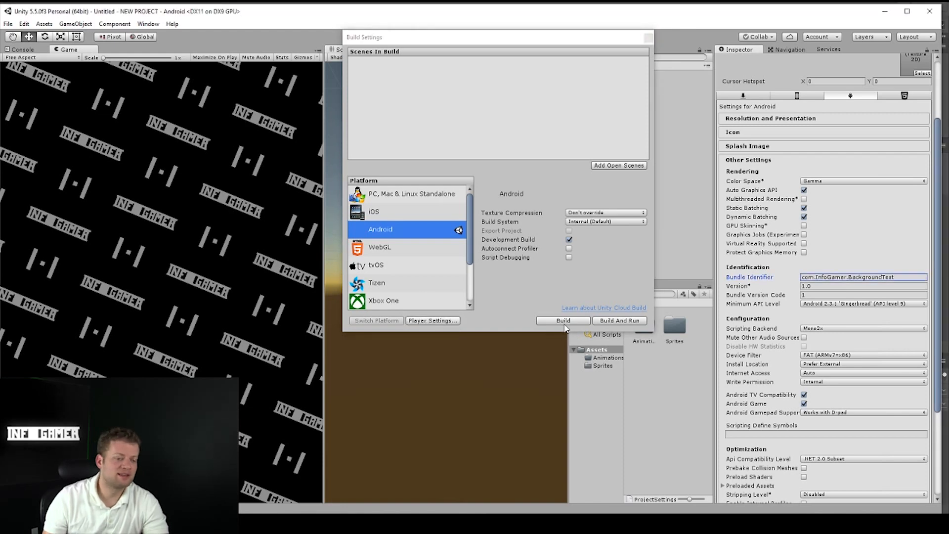
# Build the Android app over the existing BackgroundTest.apk in the Projectbuild folder, and select the built file in File Explorer
pyautogui.click(565, 321)
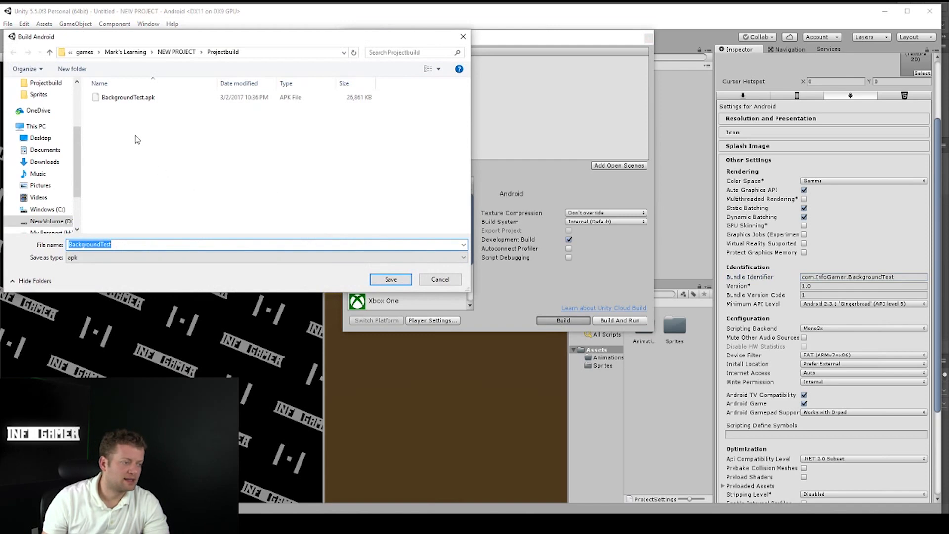
pyautogui.click(138, 98)
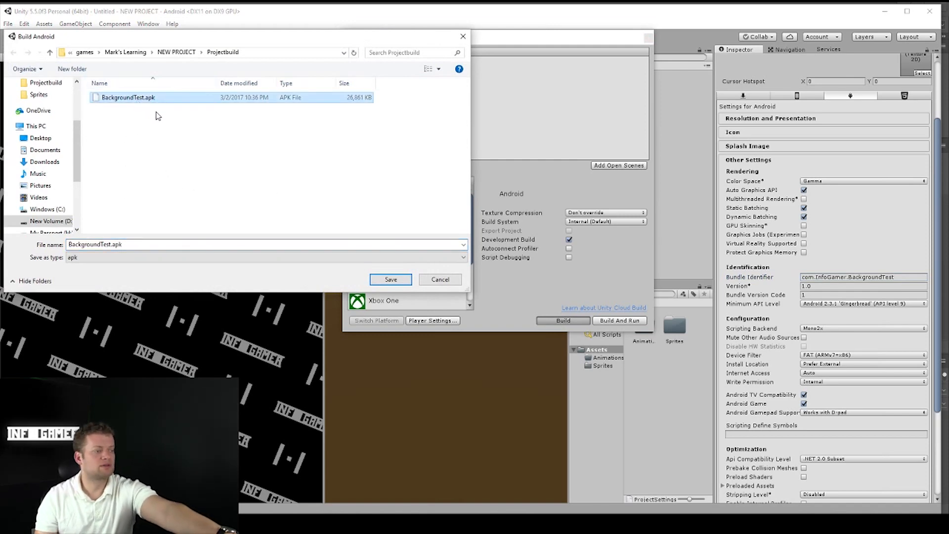
pyautogui.click(390, 280)
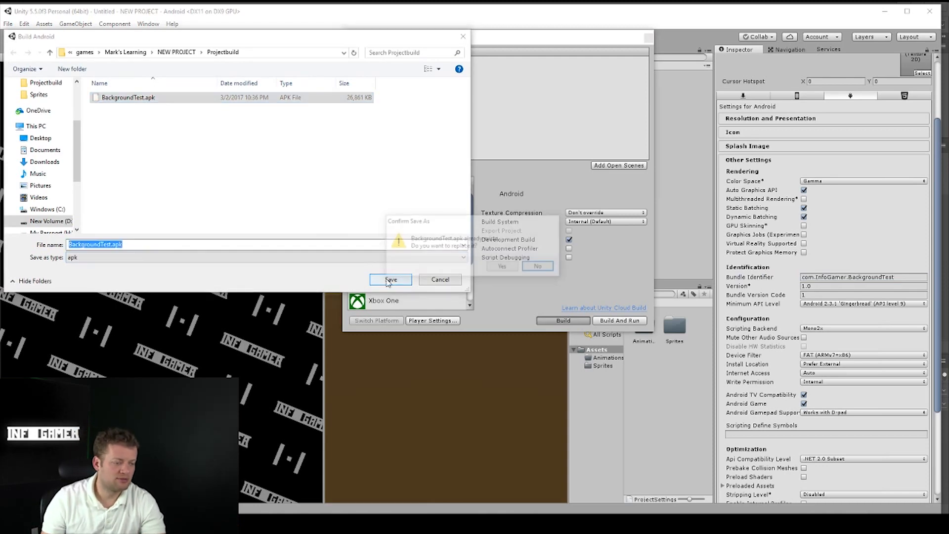
pyautogui.click(504, 268)
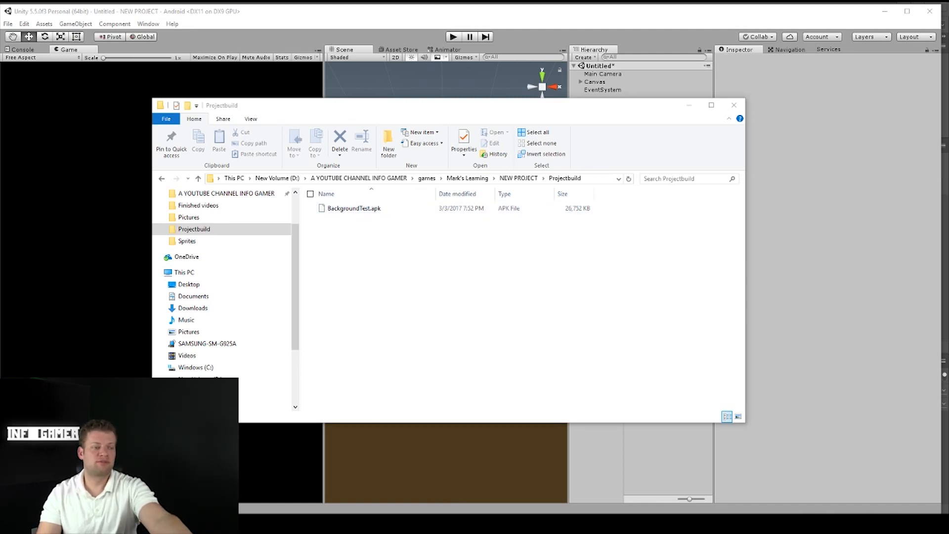
pyautogui.click(363, 211)
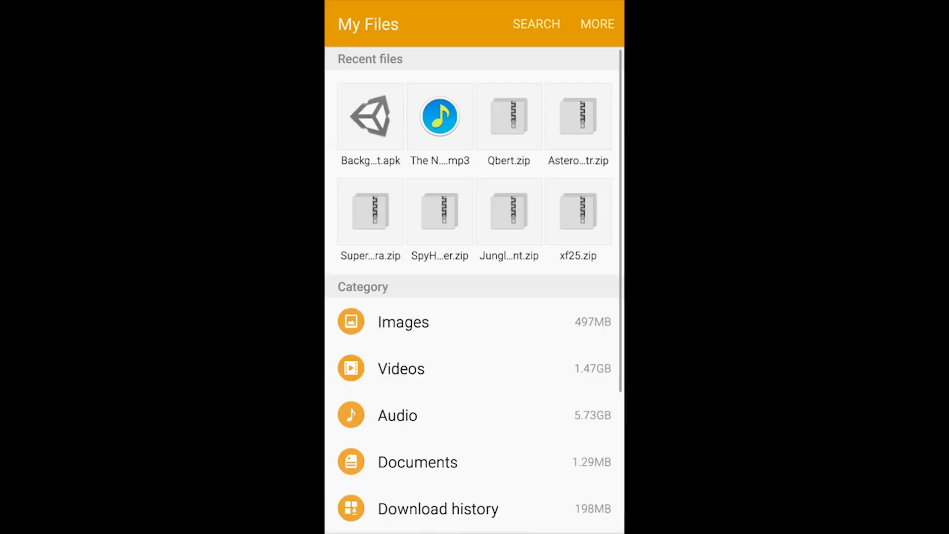
# Switch to My Files on the Android phone and search for backgroundtest
pyautogui.scroll(-3, 475, 290)
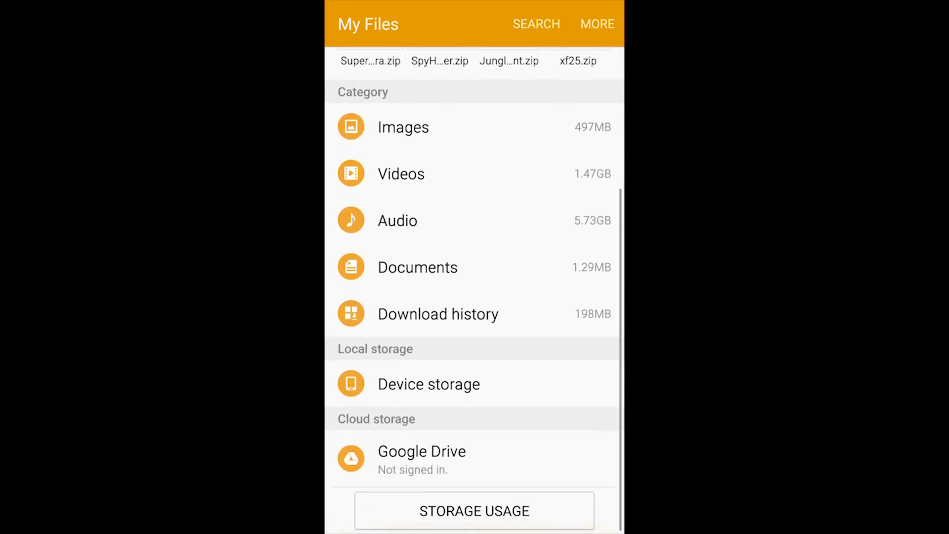
pyautogui.click(536, 24)
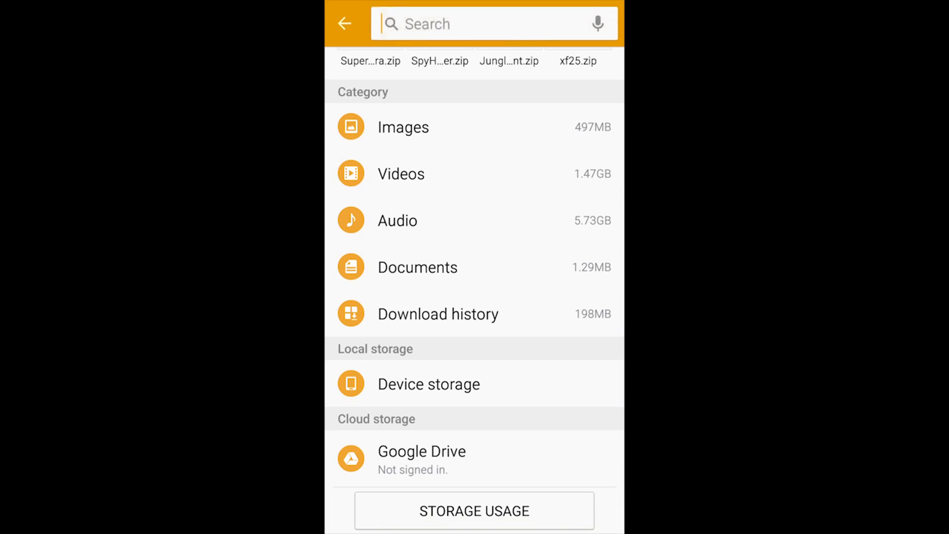
pyautogui.write('backgroundtest')
pyautogui.press('Return')
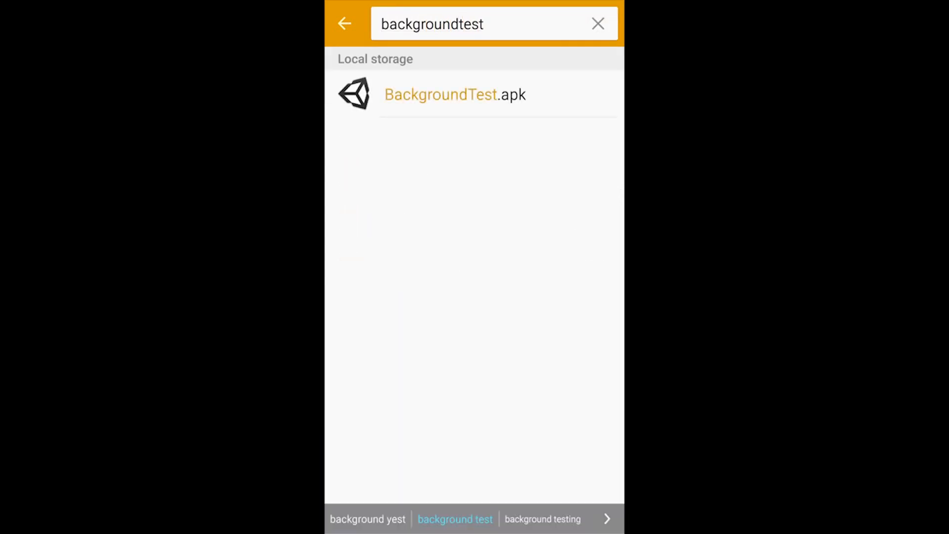
# Open BackgroundTest.apk from the search results with the Package installer, just once
pyautogui.click(500, 95)
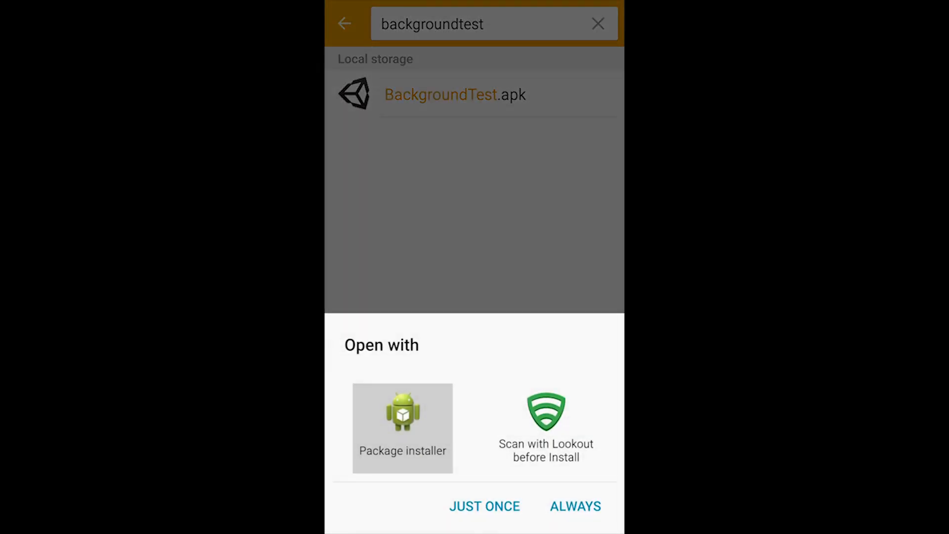
pyautogui.click(404, 429)
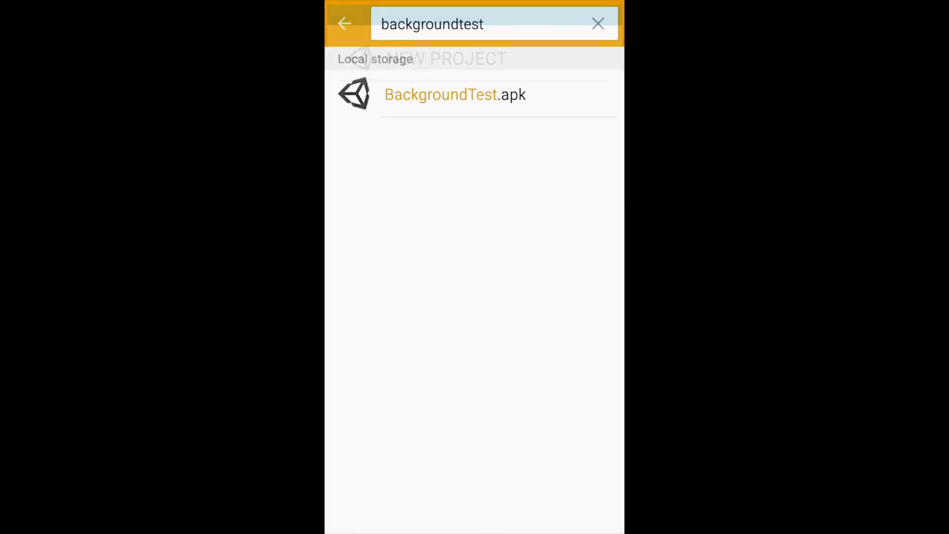
pyautogui.click(454, 94)
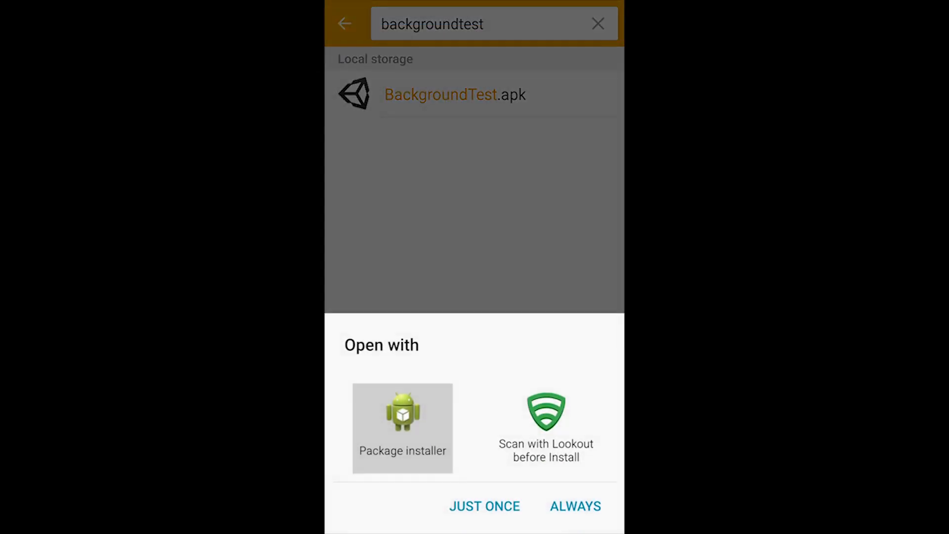
pyautogui.click(484, 505)
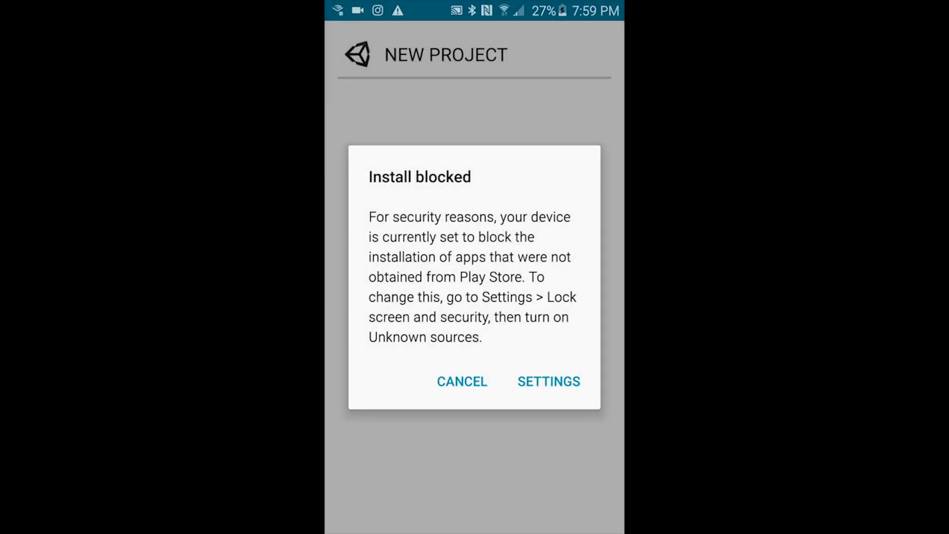
# Open the phone's Lock screen and security settings and allow installation of apps from unknown sources
pyautogui.click(549, 382)
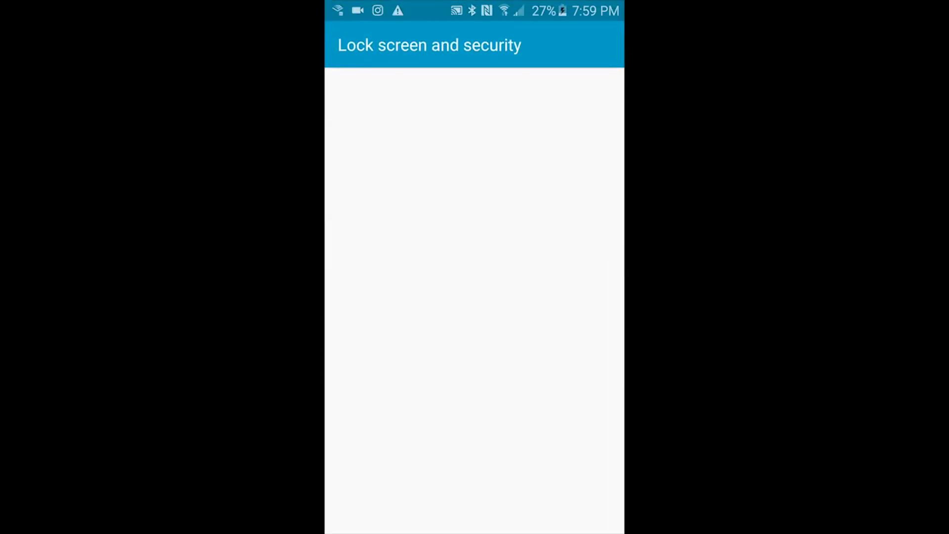
pyautogui.scroll(-2, 475, 296)
pyautogui.click(592, 441)
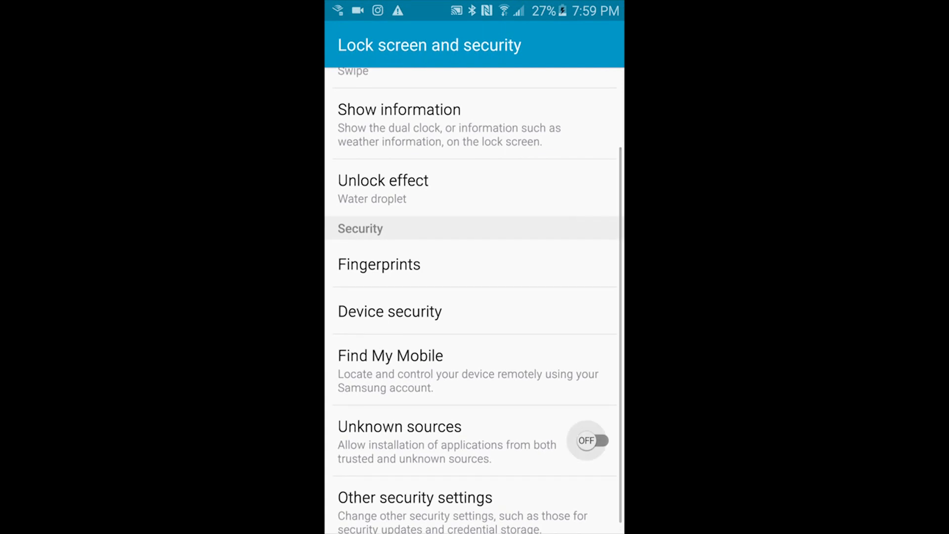
pyautogui.click(572, 410)
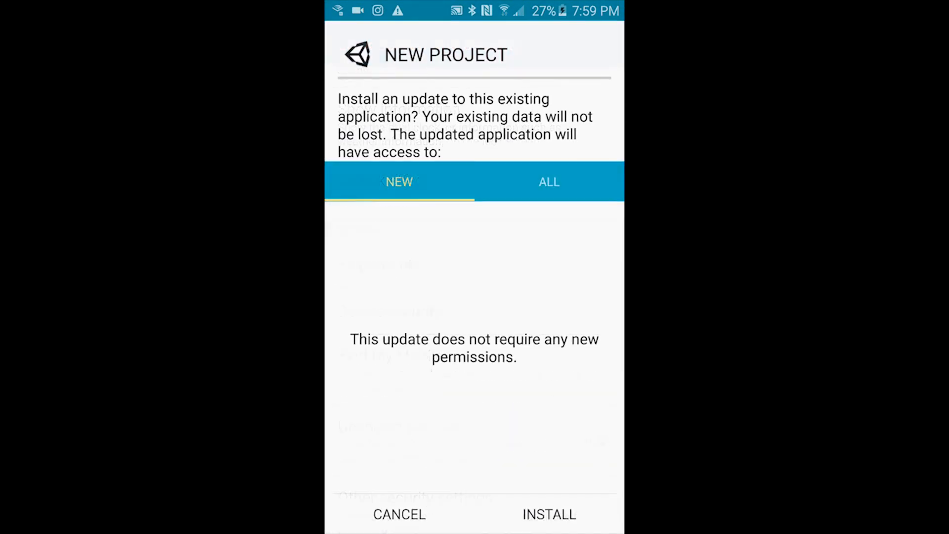
# Review the new and full permission lists for the NEW PROJECT update, and cancel the installation
pyautogui.click(549, 182)
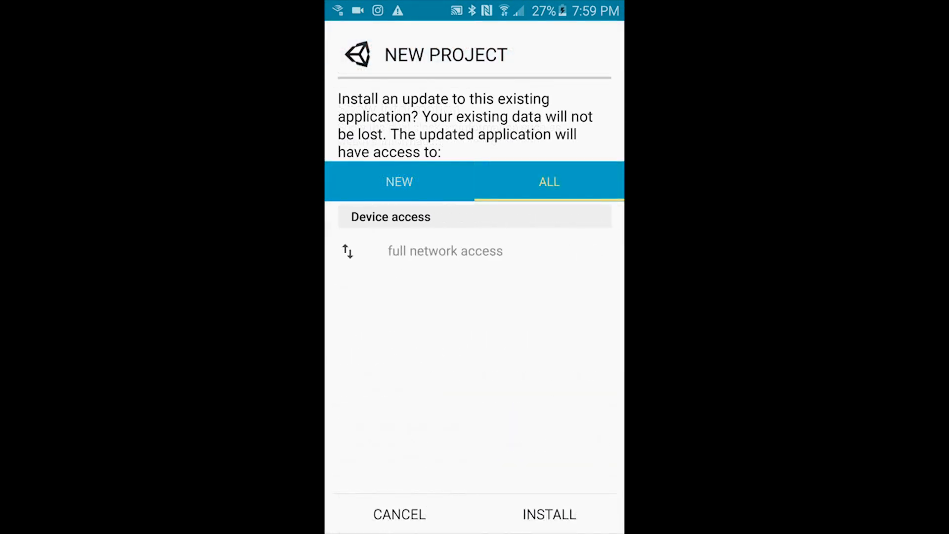
pyautogui.click(399, 182)
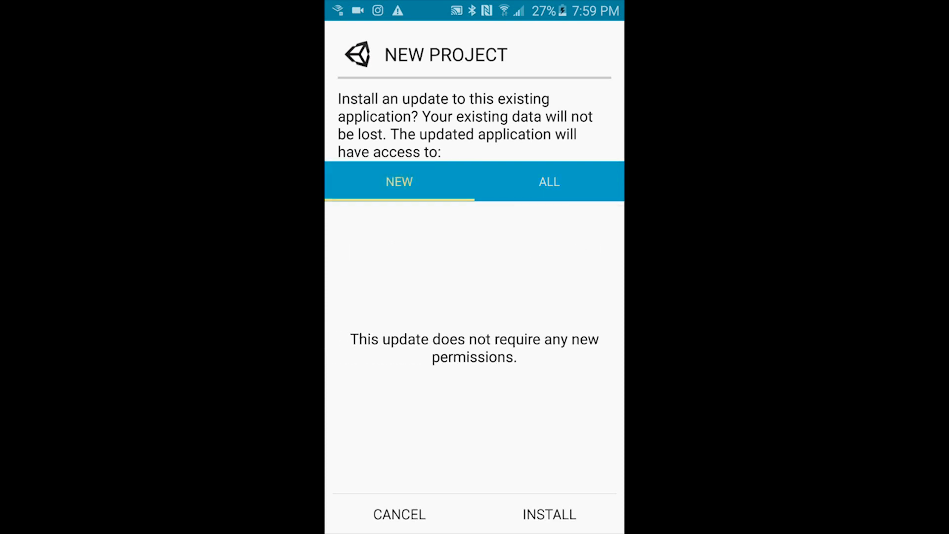
pyautogui.click(549, 181)
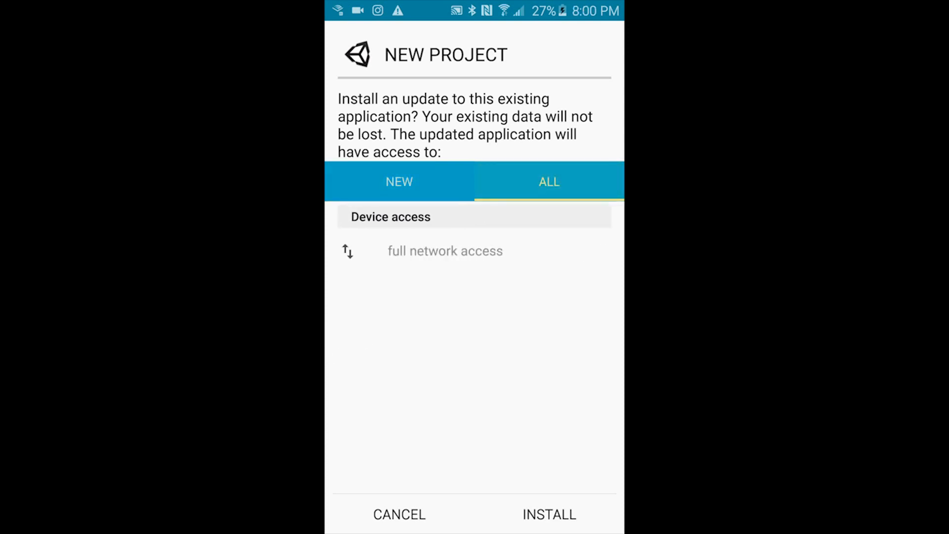
pyautogui.click(430, 251)
pyautogui.press('Escape')
pyautogui.click(400, 514)
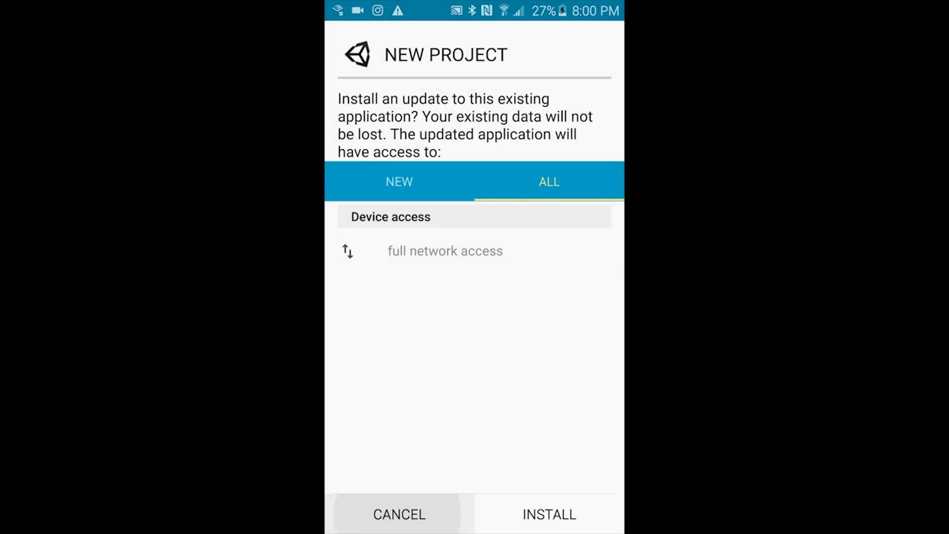